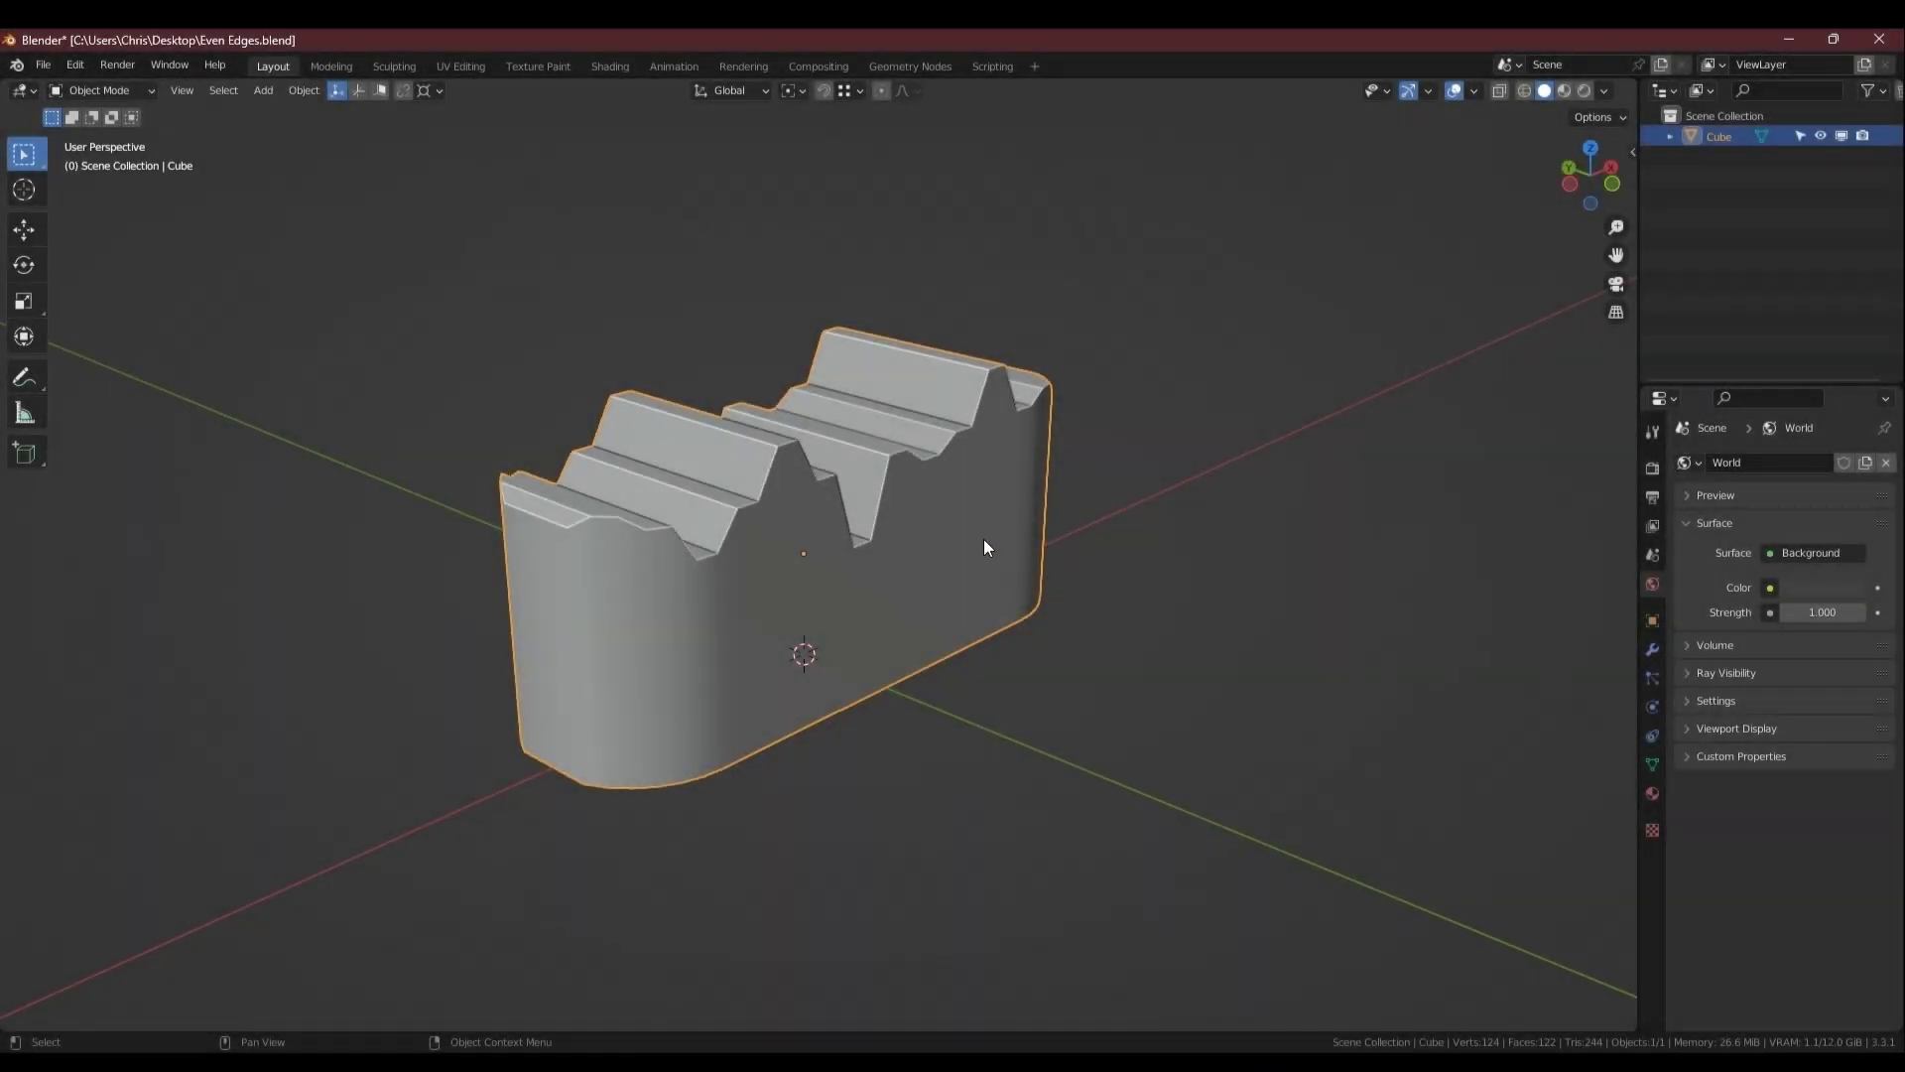
Enter Edit Mode on the block, clear the selection, and start a loop cut around its sides.
{"action": "key", "text": "Tab"}
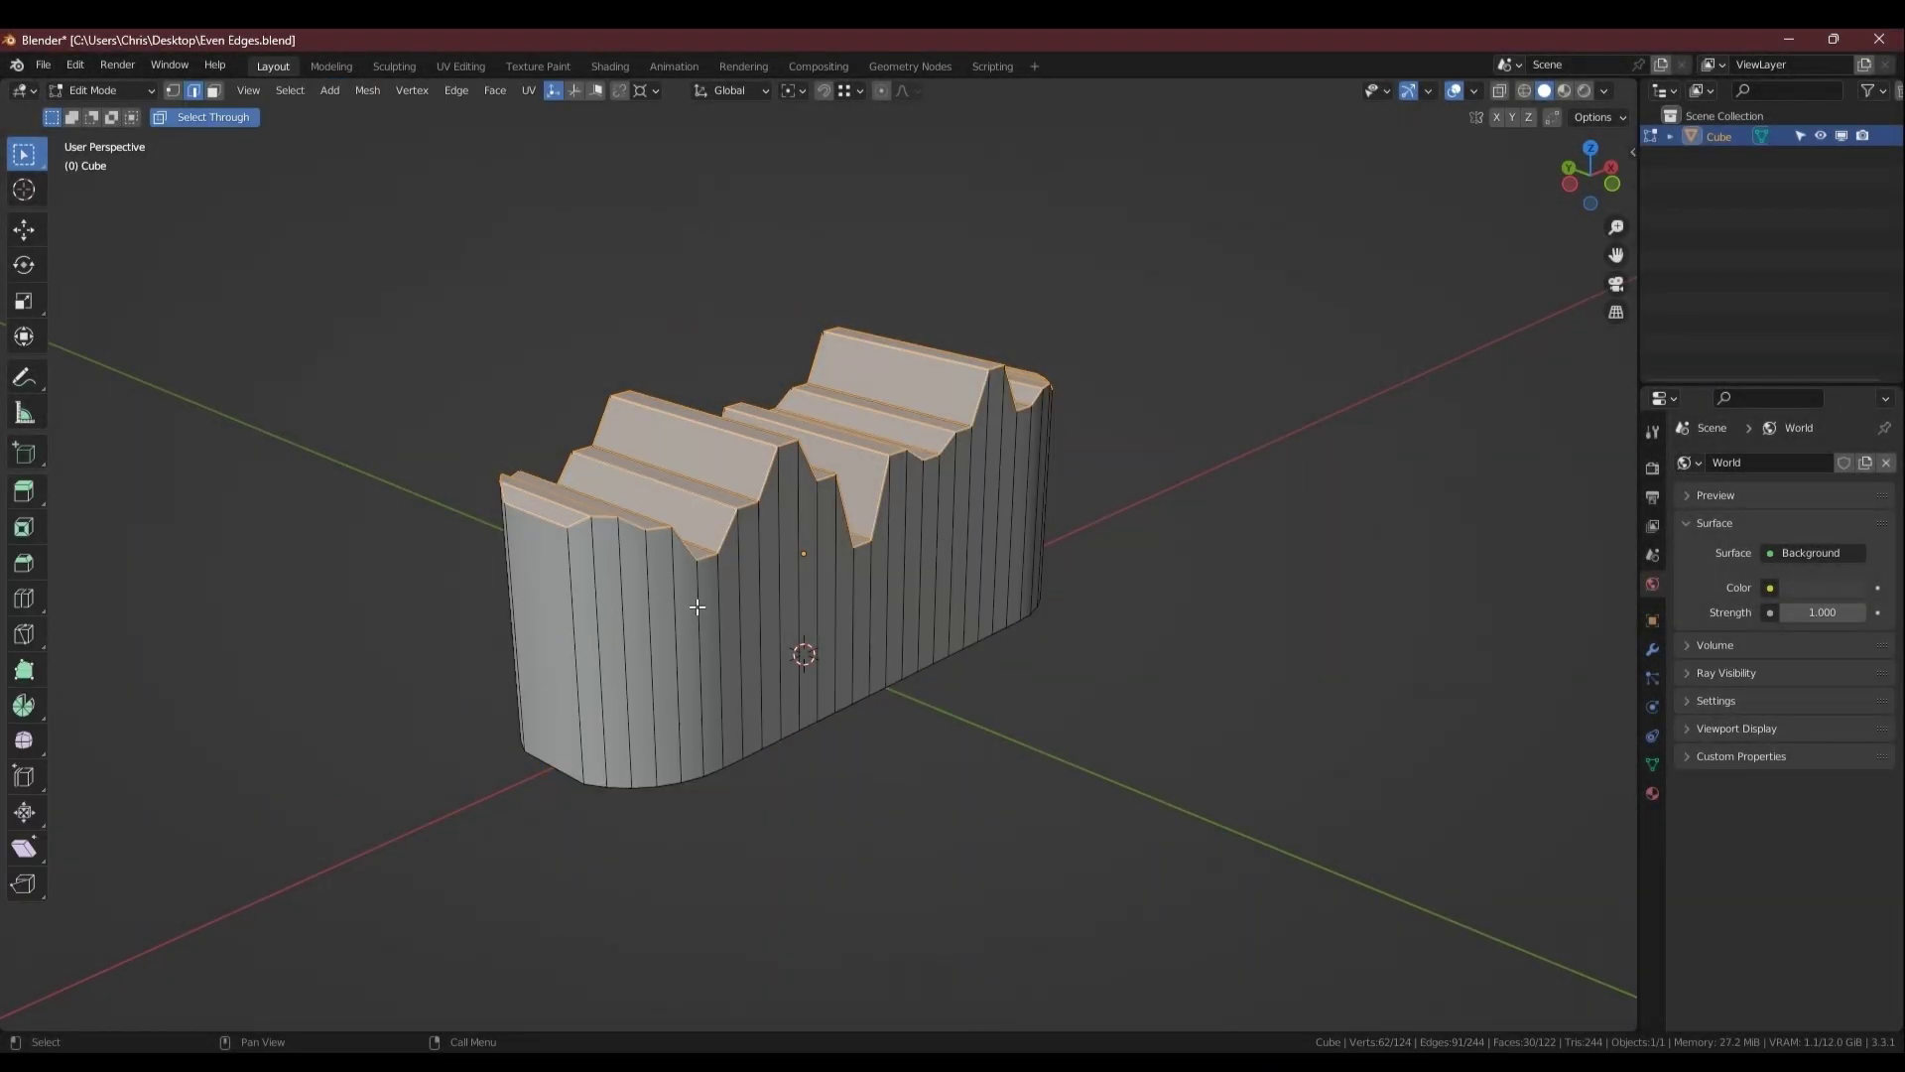
{"action": "middle_click_drag", "start_coordinate": [765, 616], "coordinate": [1165, 604]}
{"action": "left_click", "coordinate": [1165, 605]}
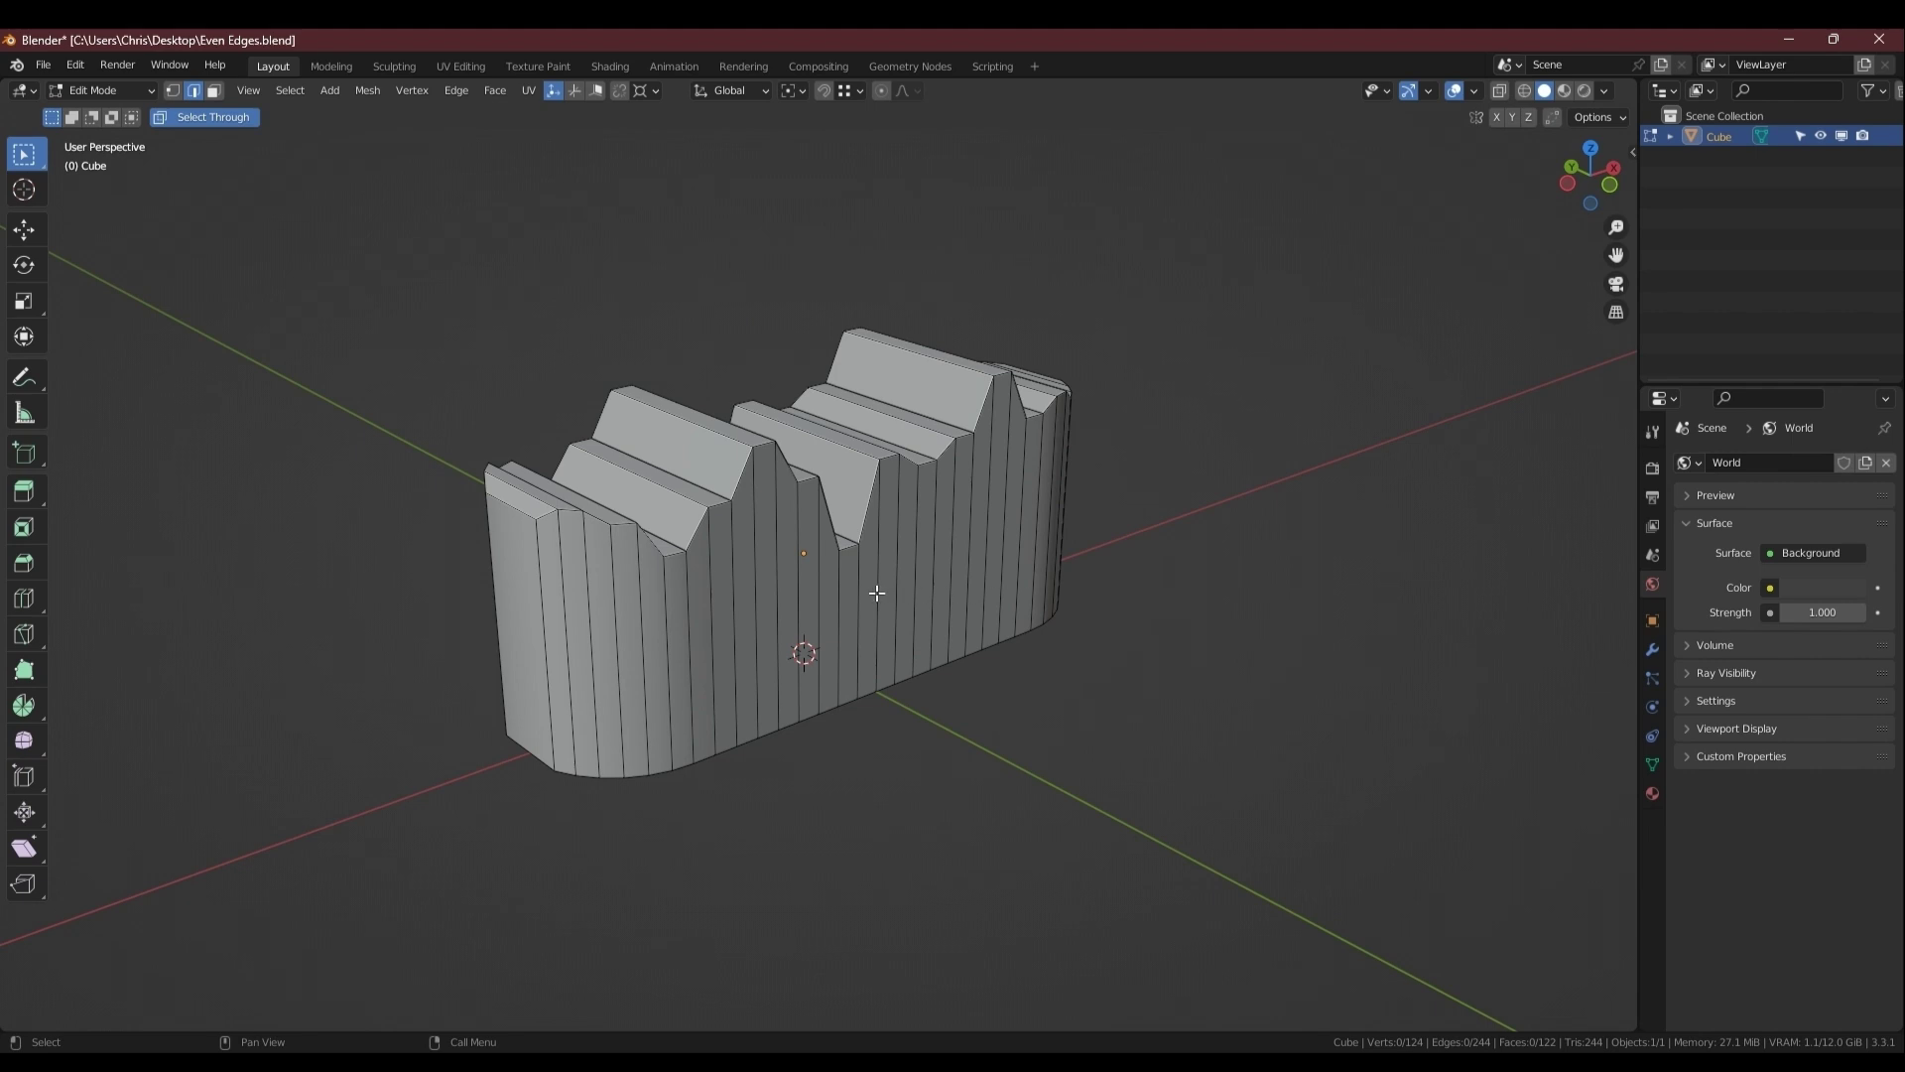
{"action": "scroll", "coordinate": [843, 580], "scroll_direction": "up", "scroll_amount": 3}
{"action": "middle_click_drag", "start_coordinate": [844, 580], "coordinate": [835, 679]}
{"action": "key", "text": "ctrl+r"}
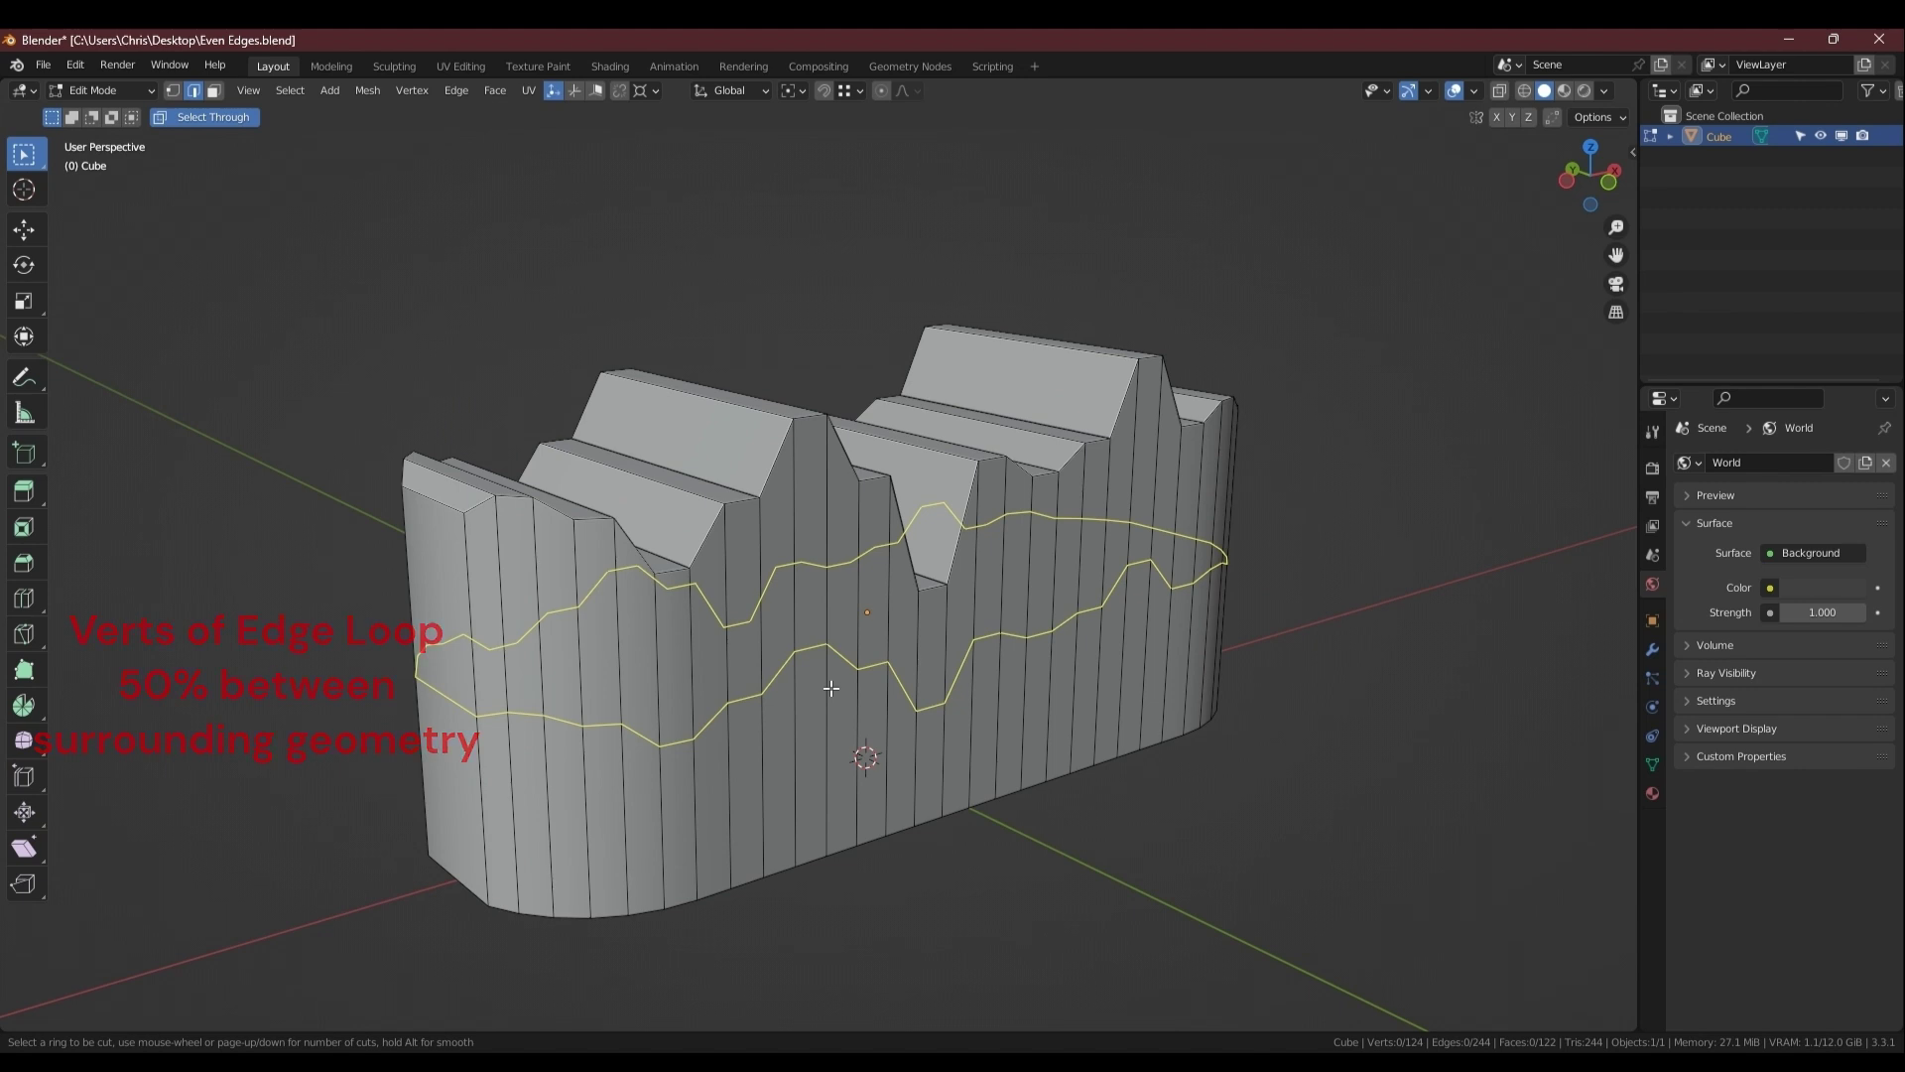
Place the loop around the block's middle and cancel the slide so it stays centred.
{"action": "left_click", "coordinate": [831, 688]}
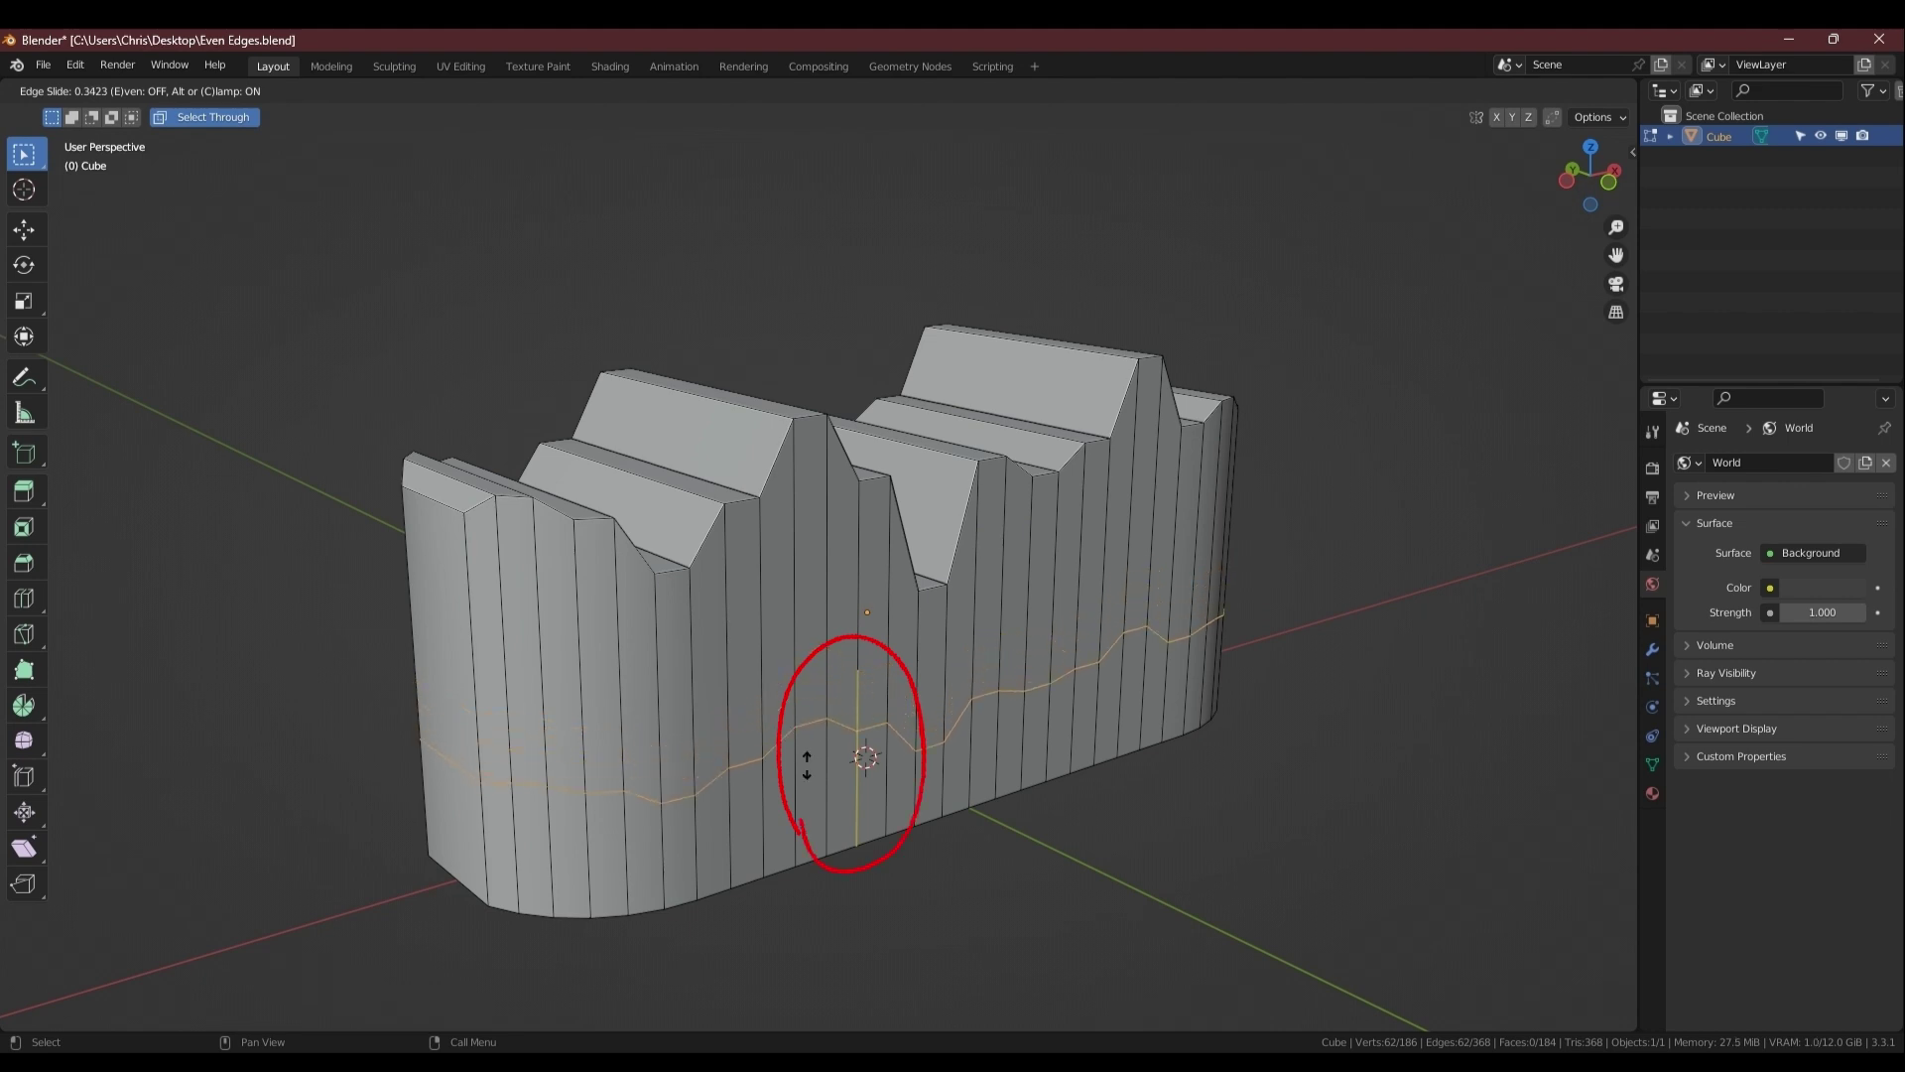
{"action": "mouse_move", "coordinate": [799, 797]}
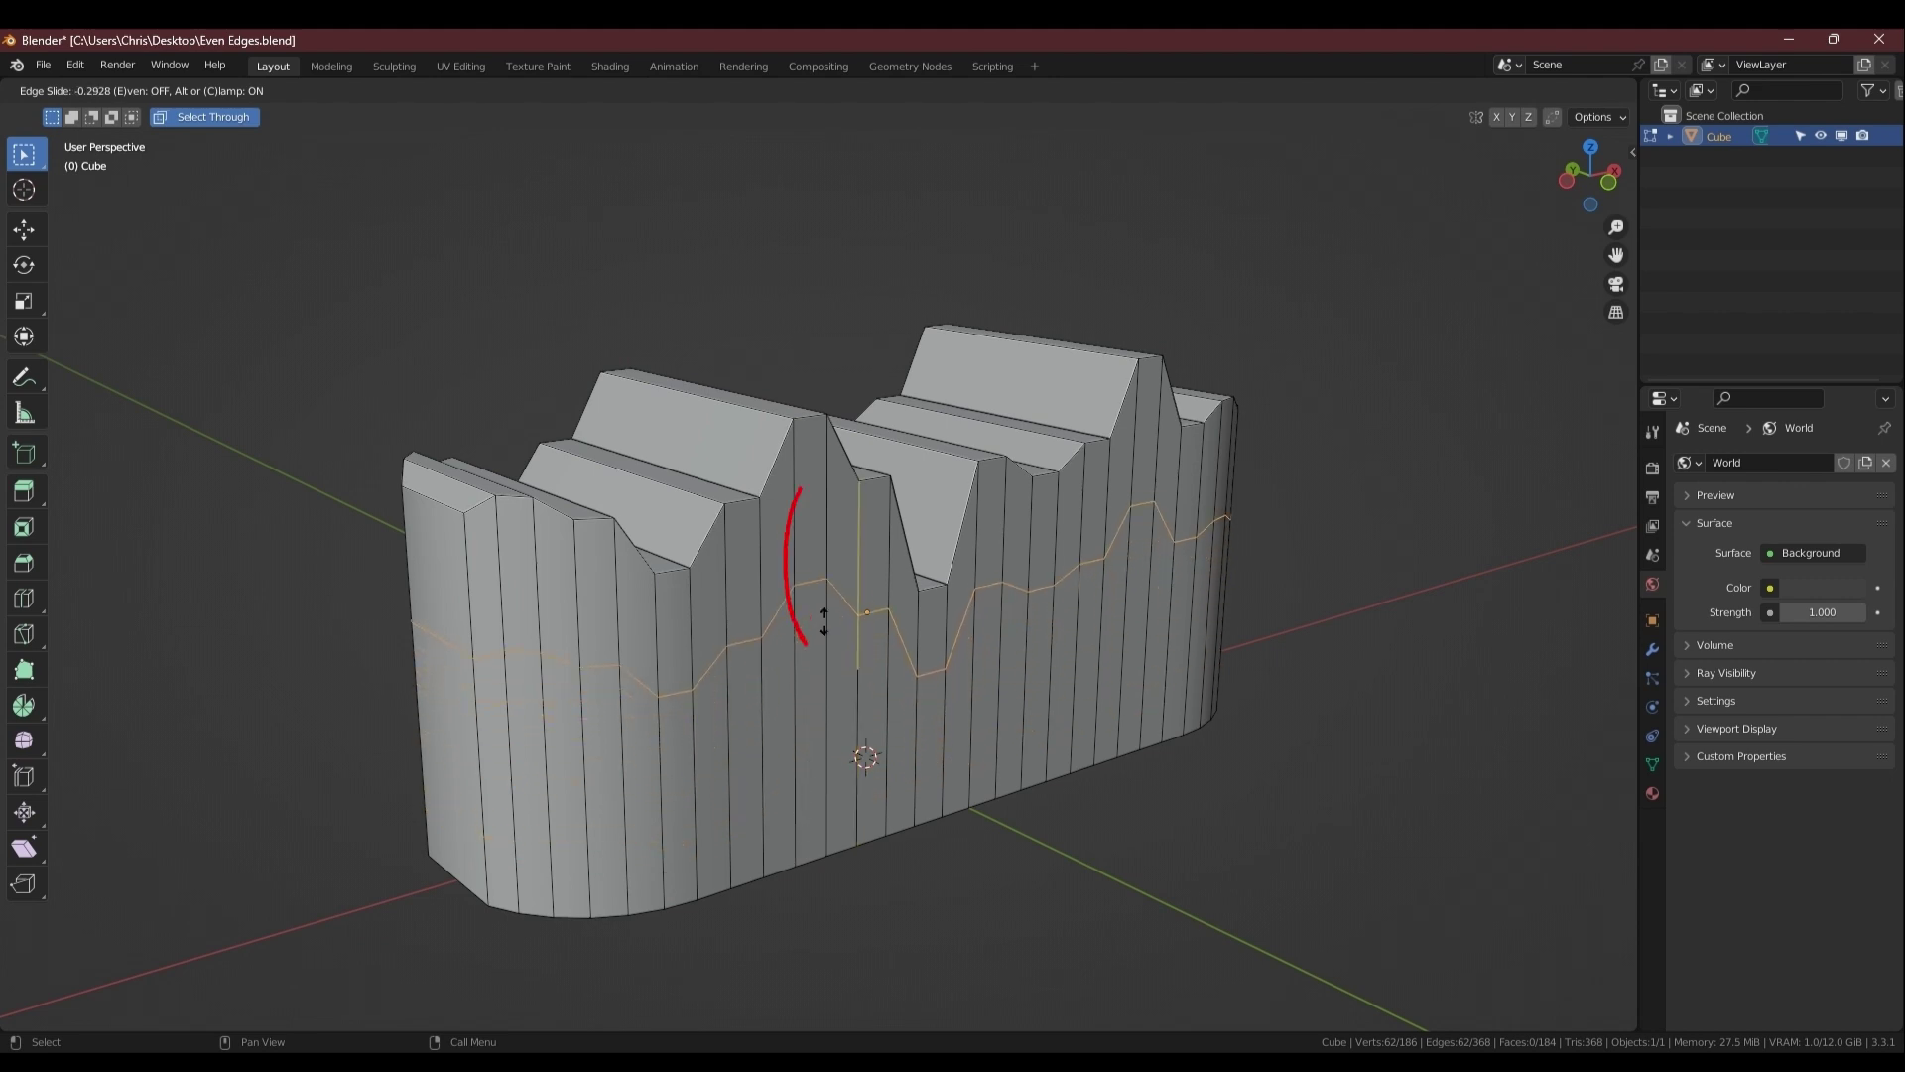
{"action": "mouse_move", "coordinate": [824, 573]}
{"action": "mouse_move", "coordinate": [826, 518]}
{"action": "key", "text": "Escape"}
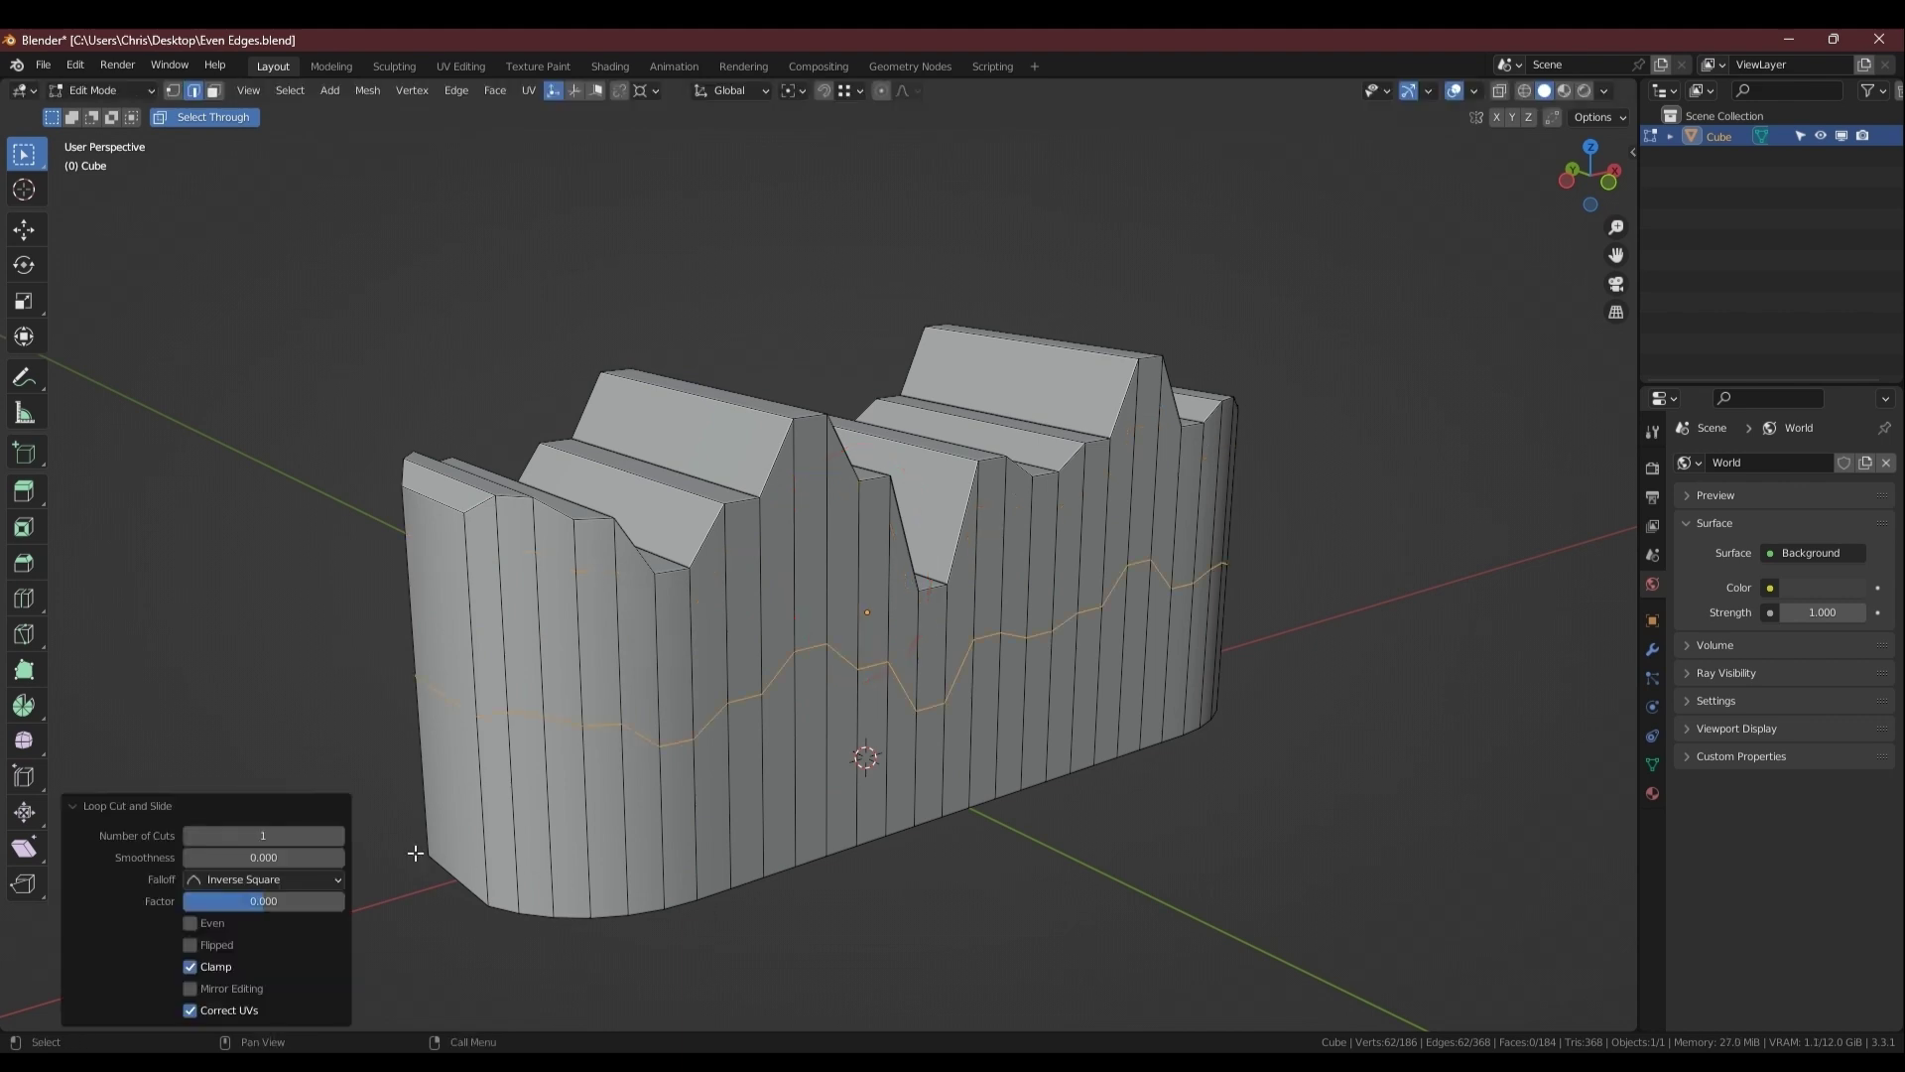
Raise the loop cut's Number of Cuts by four in the Loop Cut and Slide panel.
{"action": "left_click", "coordinate": [337, 835]}
{"action": "left_click", "coordinate": [338, 835]}
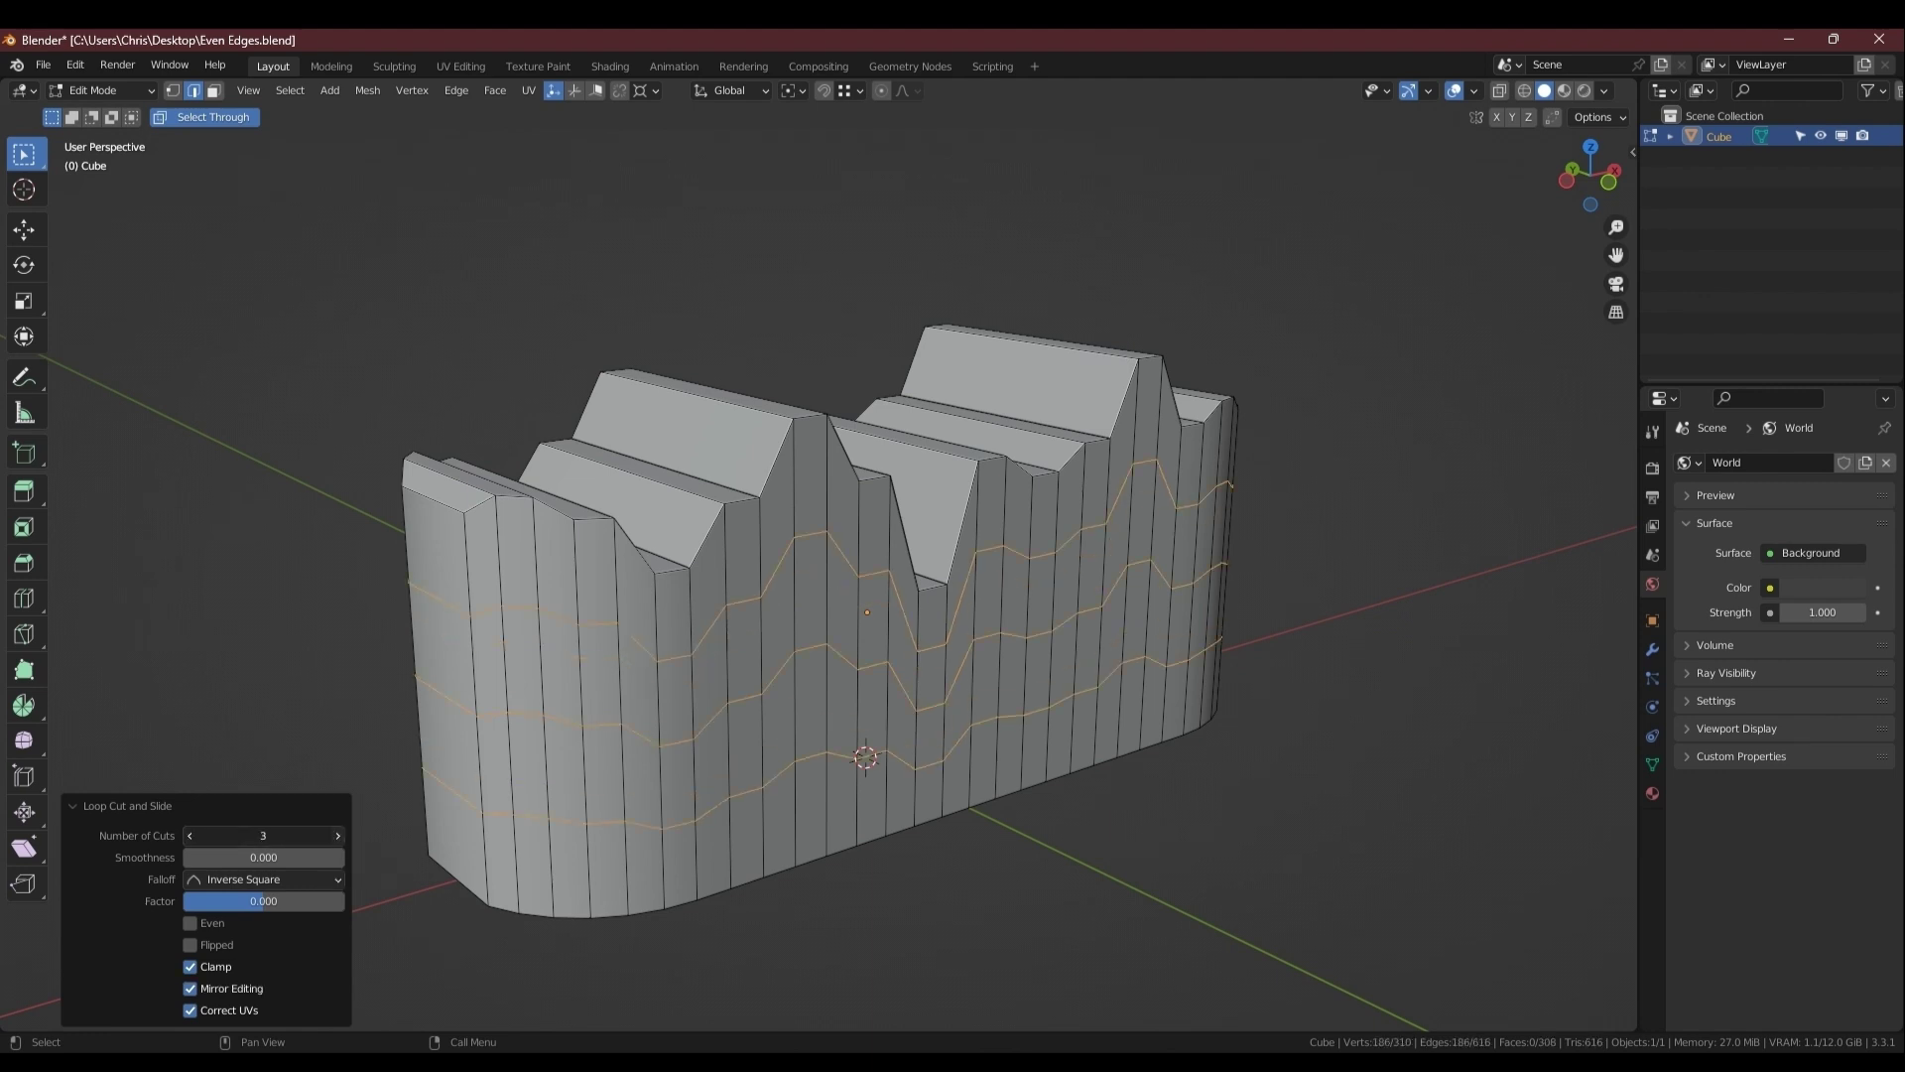
{"action": "left_click", "coordinate": [338, 835]}
{"action": "left_click", "coordinate": [337, 836]}
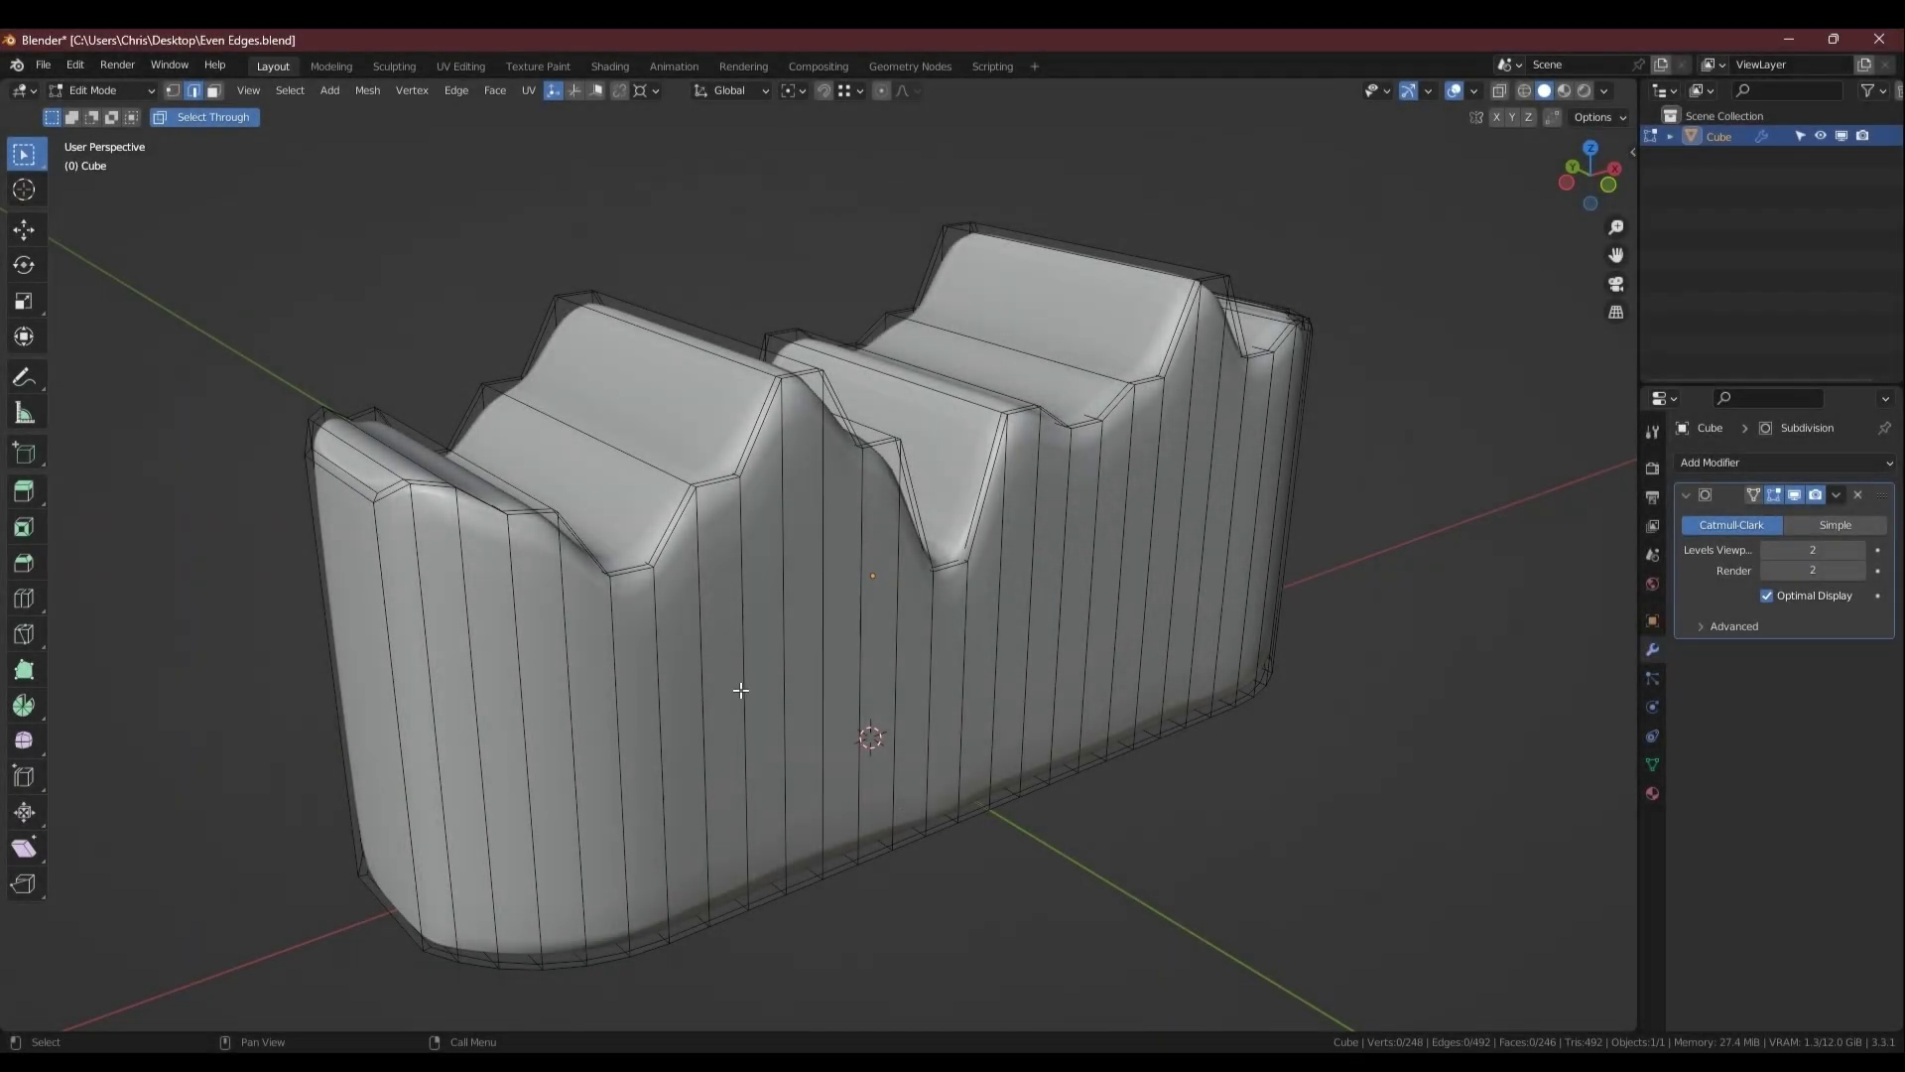
Add a support loop slid up just under the wavy top edge, at factor -0.804.
{"action": "key", "text": "ctrl"}
{"action": "key", "text": "ctrl+r"}
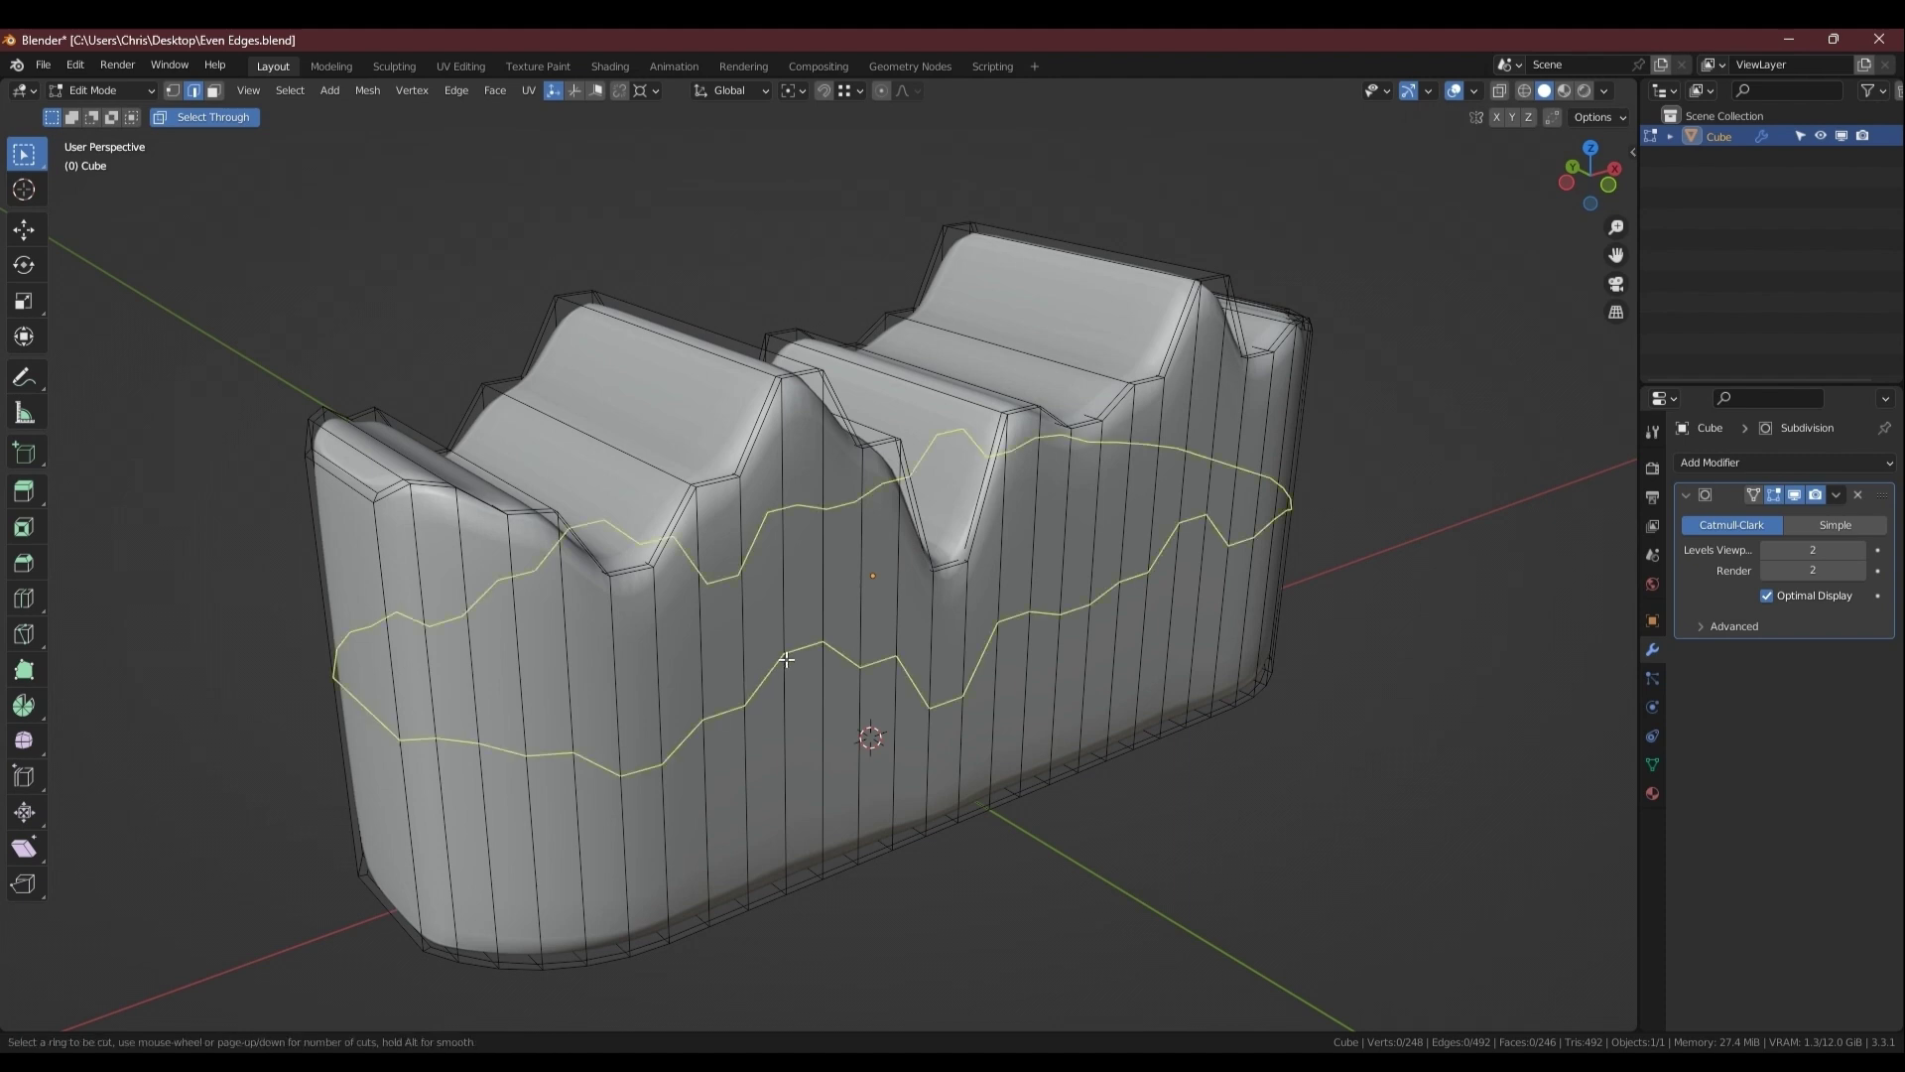
{"action": "left_click", "coordinate": [786, 658]}
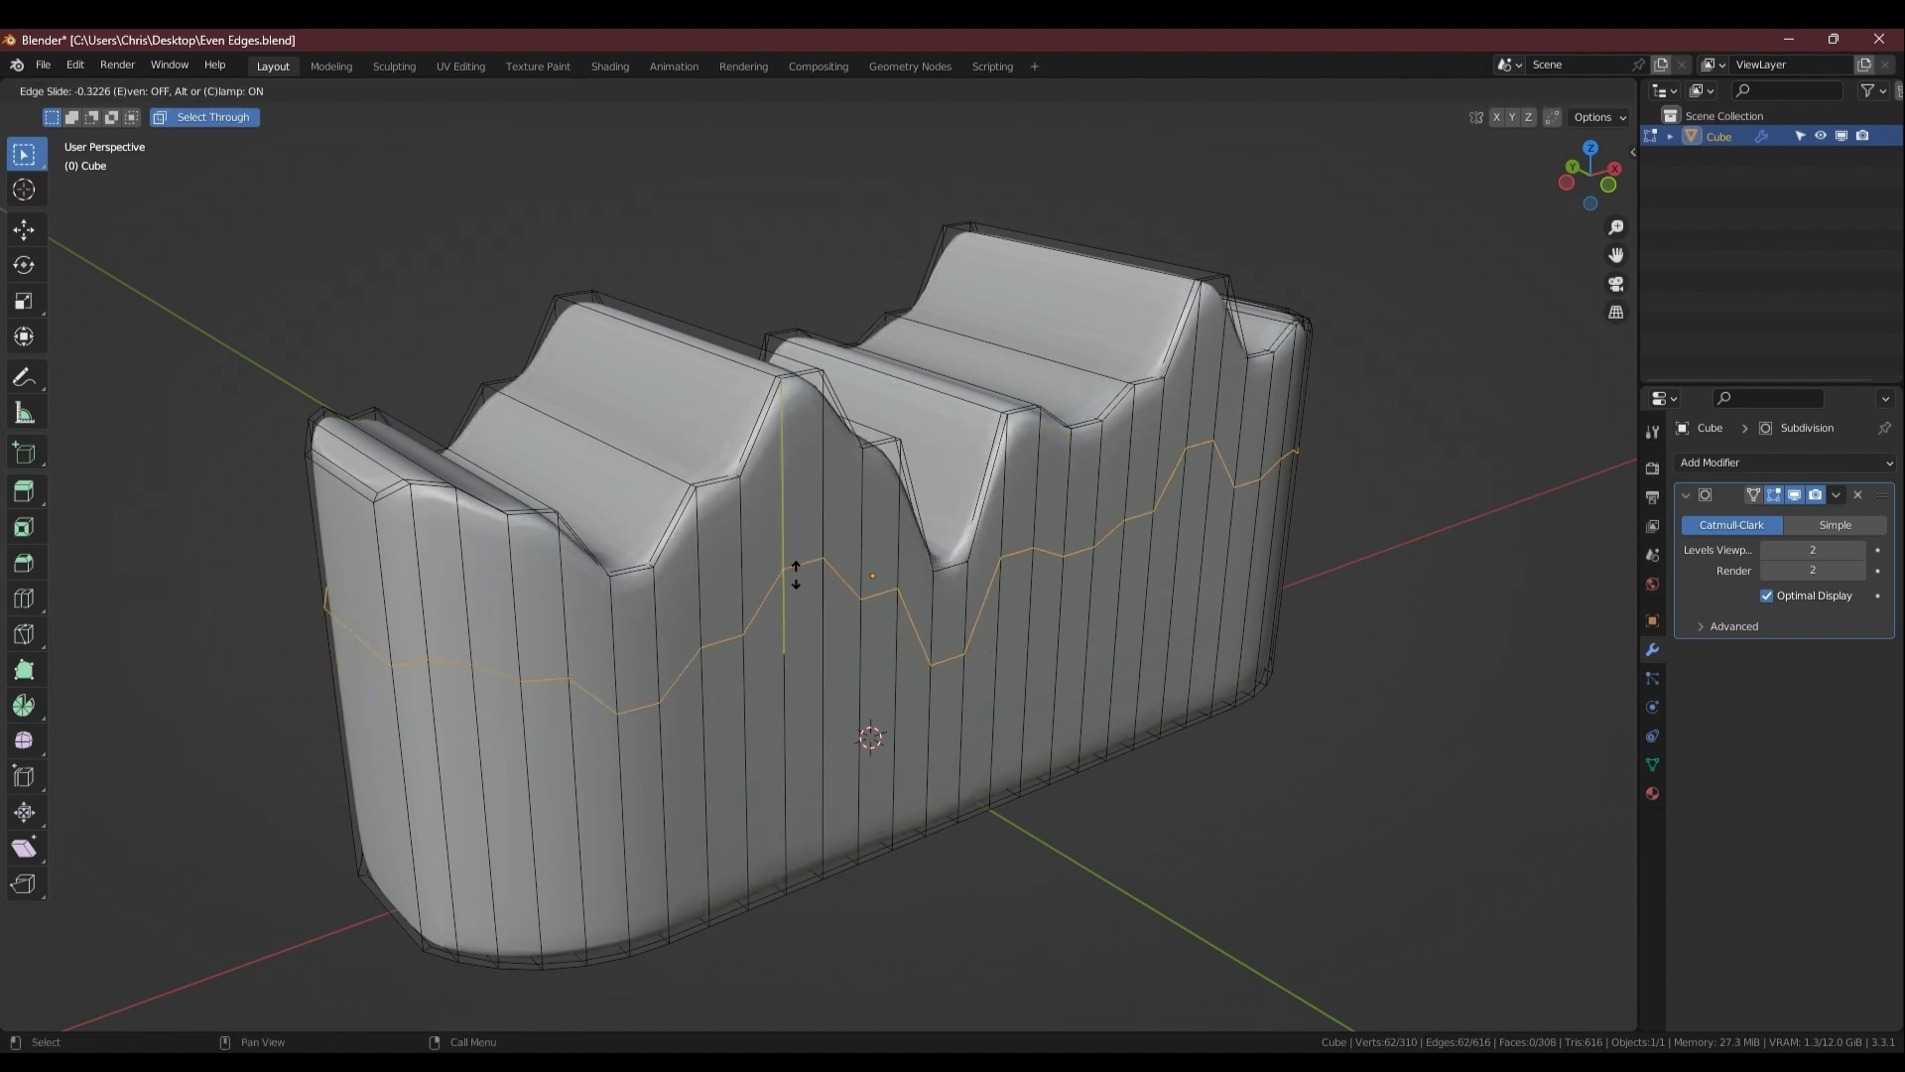
{"action": "left_click", "coordinate": [785, 451]}
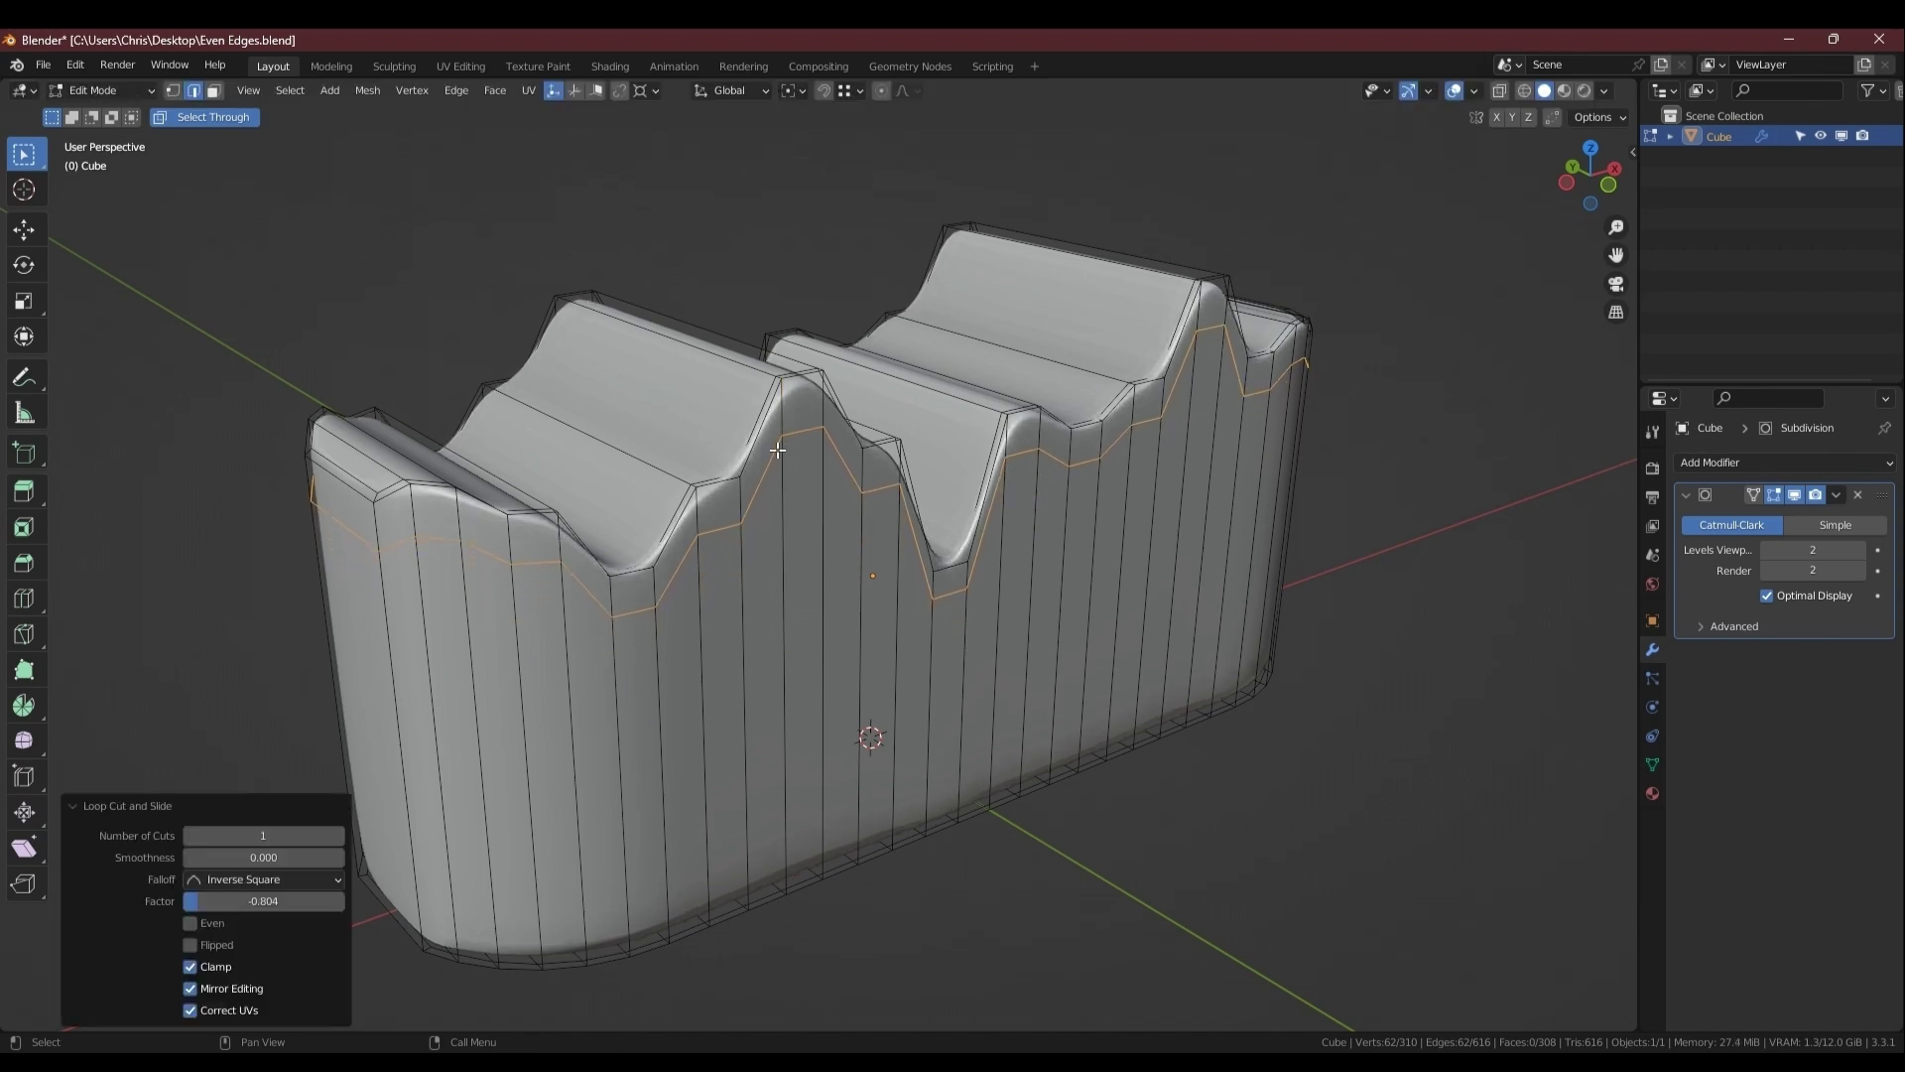
{"action": "middle_click_drag", "start_coordinate": [837, 522], "coordinate": [705, 497]}
{"action": "scroll", "coordinate": [759, 523], "scroll_direction": "up", "scroll_amount": 6}
Return to Object Mode and orbit below the block to inspect the smoothed result.
{"action": "key", "text": "Tab"}
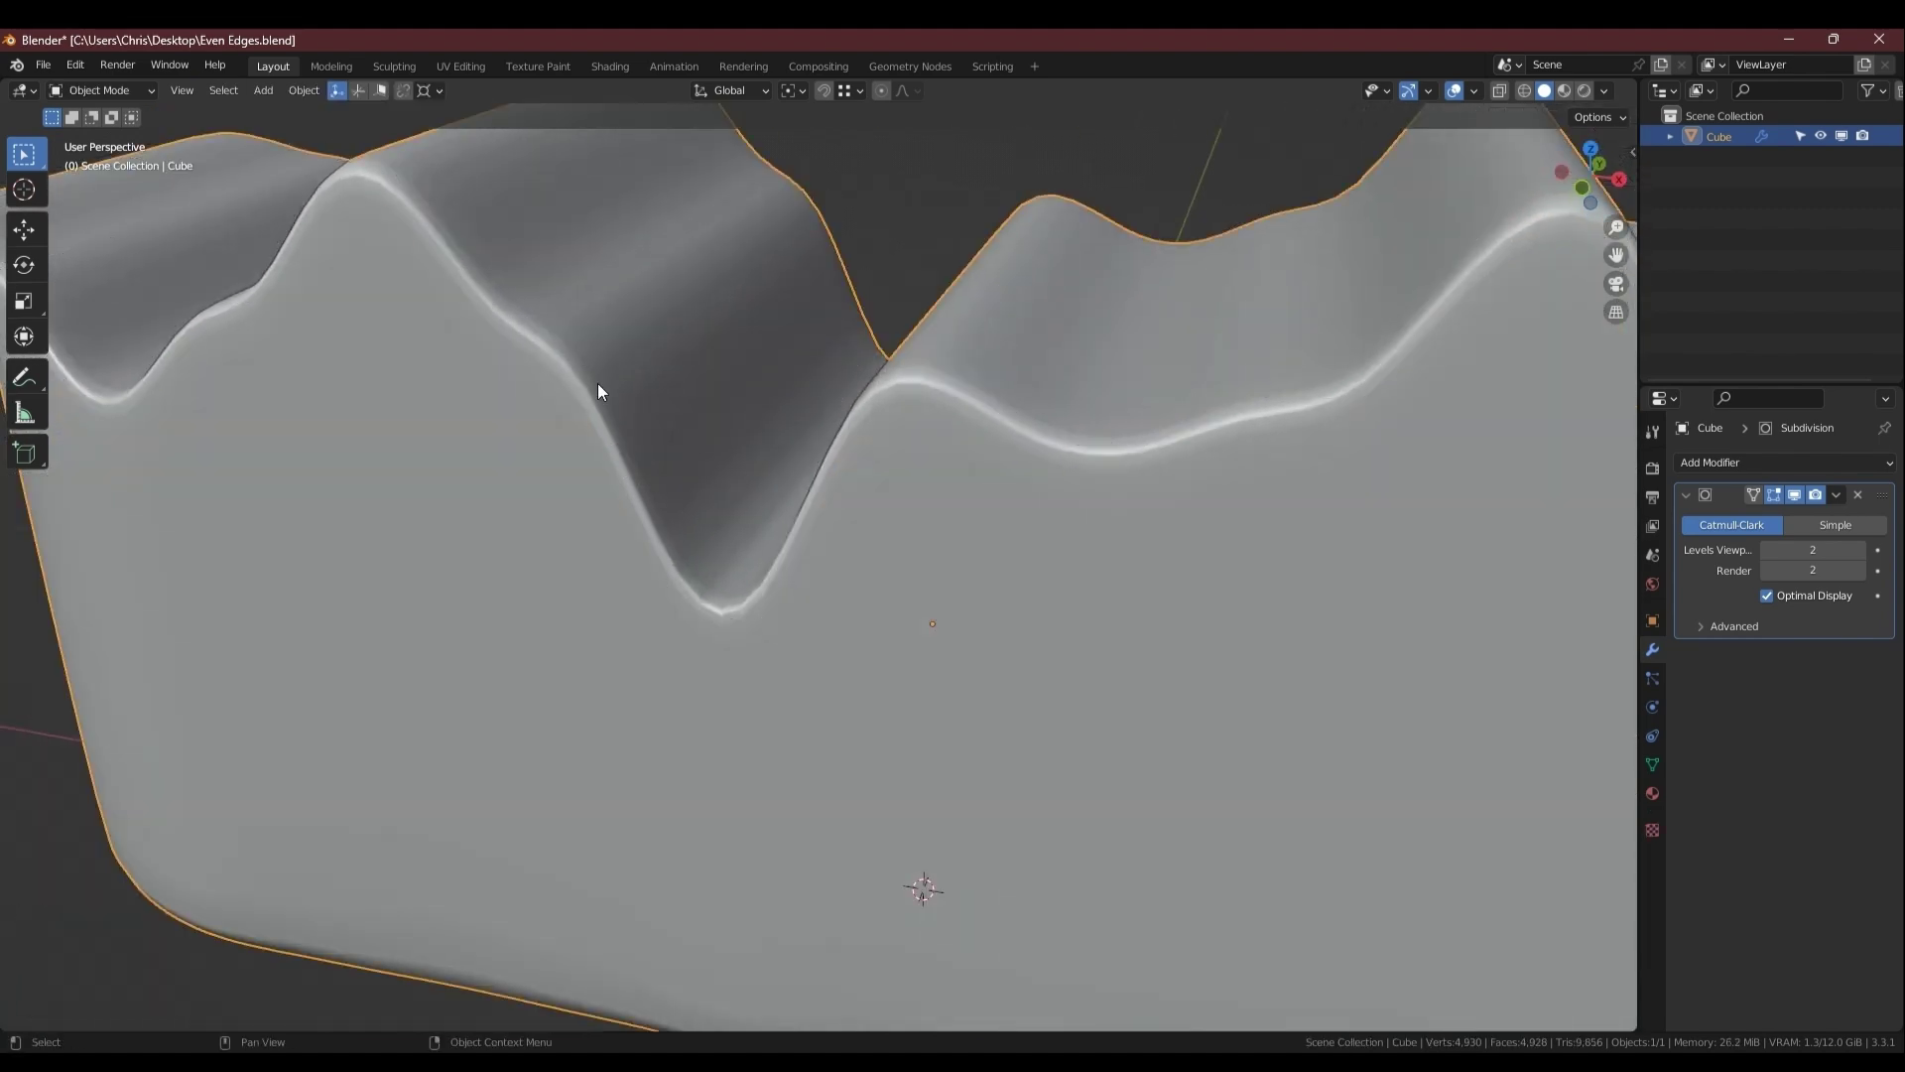
{"action": "scroll", "coordinate": [1089, 428], "scroll_direction": "down", "scroll_amount": 5}
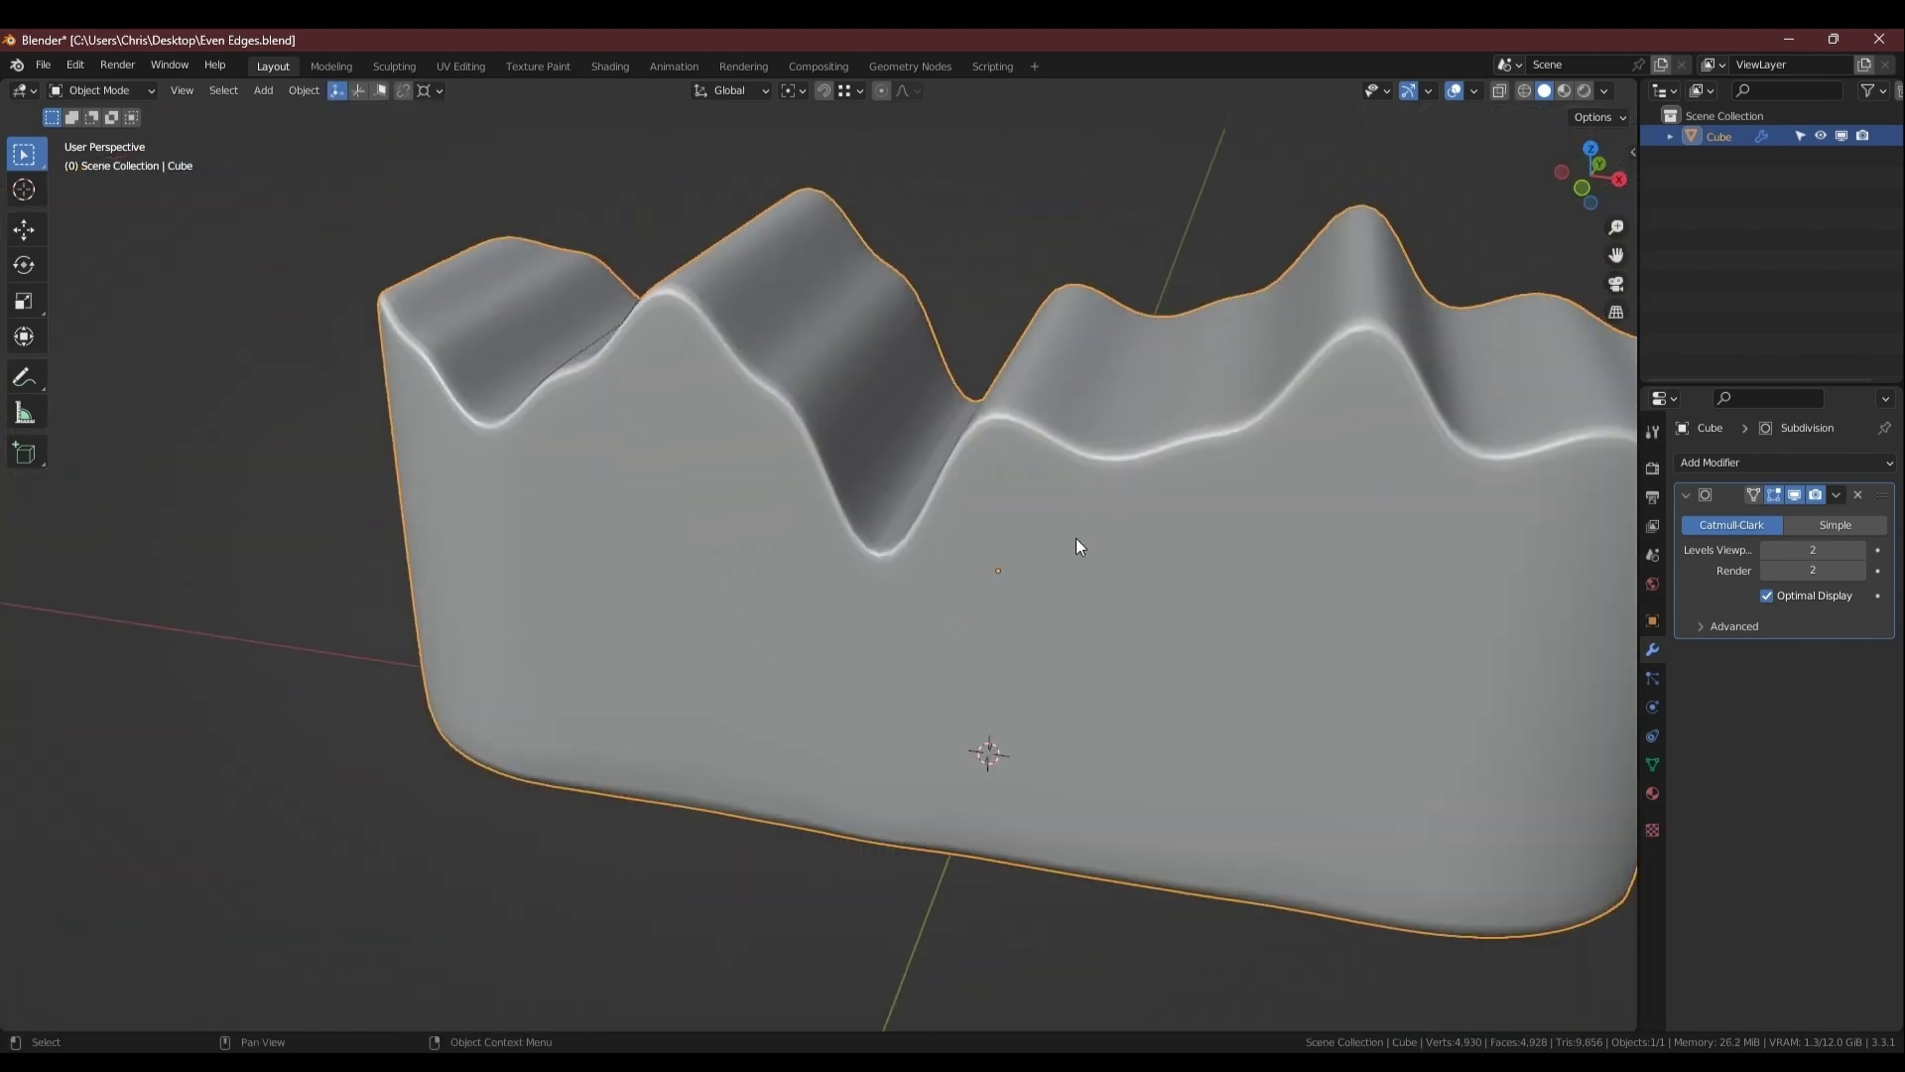
{"action": "middle_click_drag", "start_coordinate": [1081, 545], "coordinate": [613, 637]}
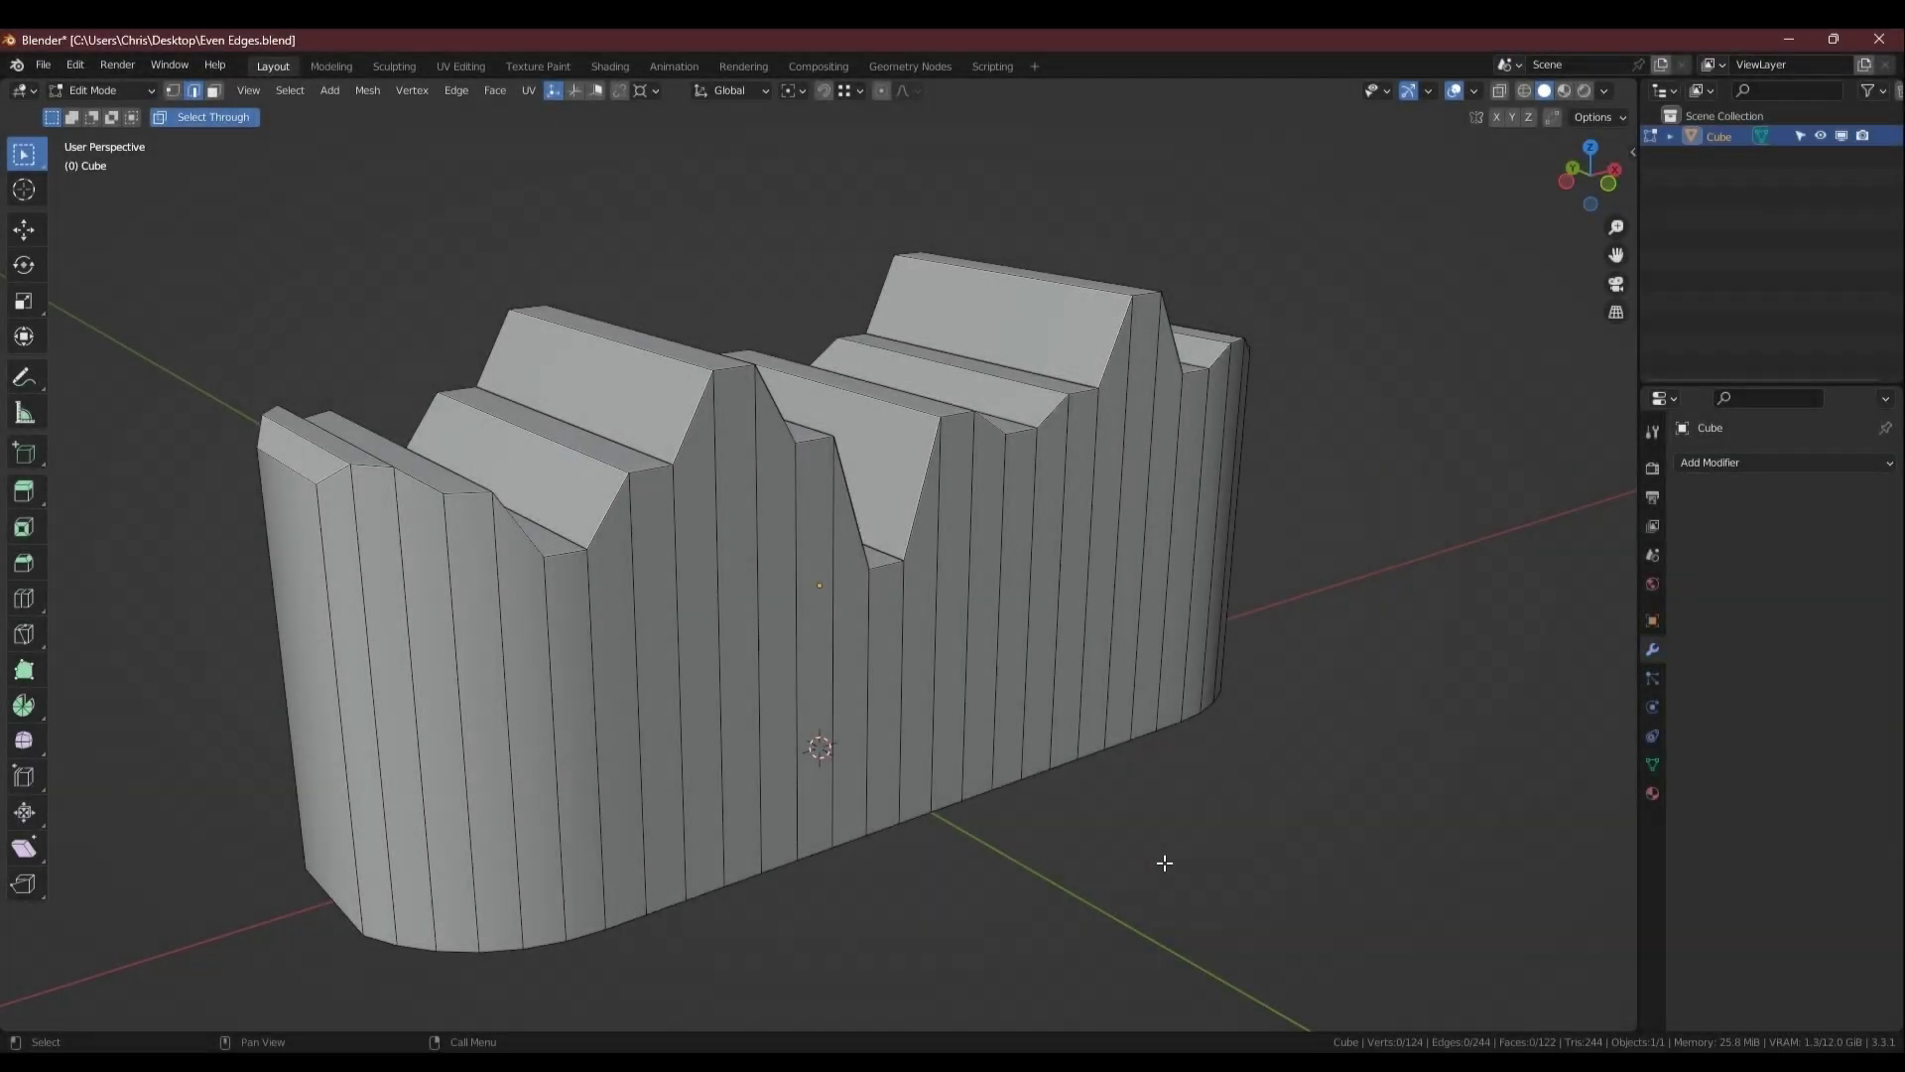
{"action": "key", "text": "ctrl+r"}
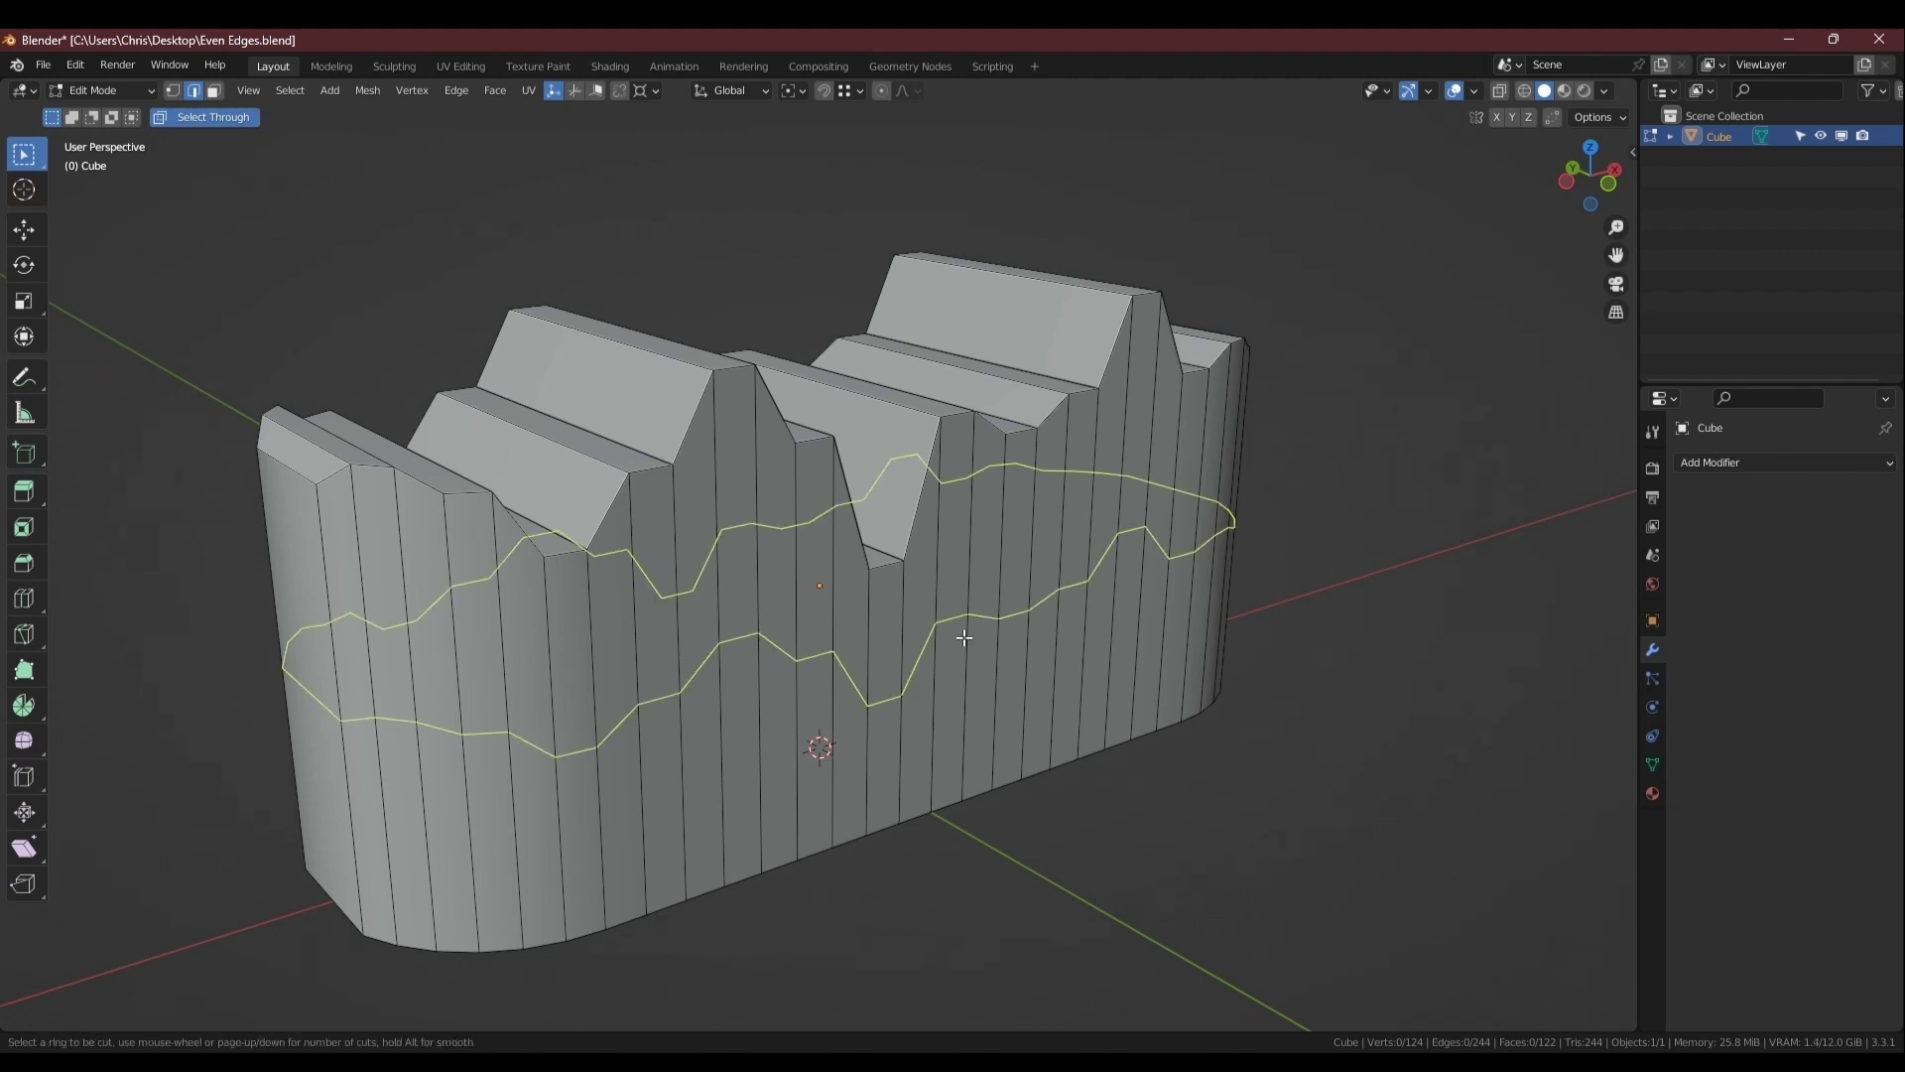
{"action": "left_click", "coordinate": [963, 638]}
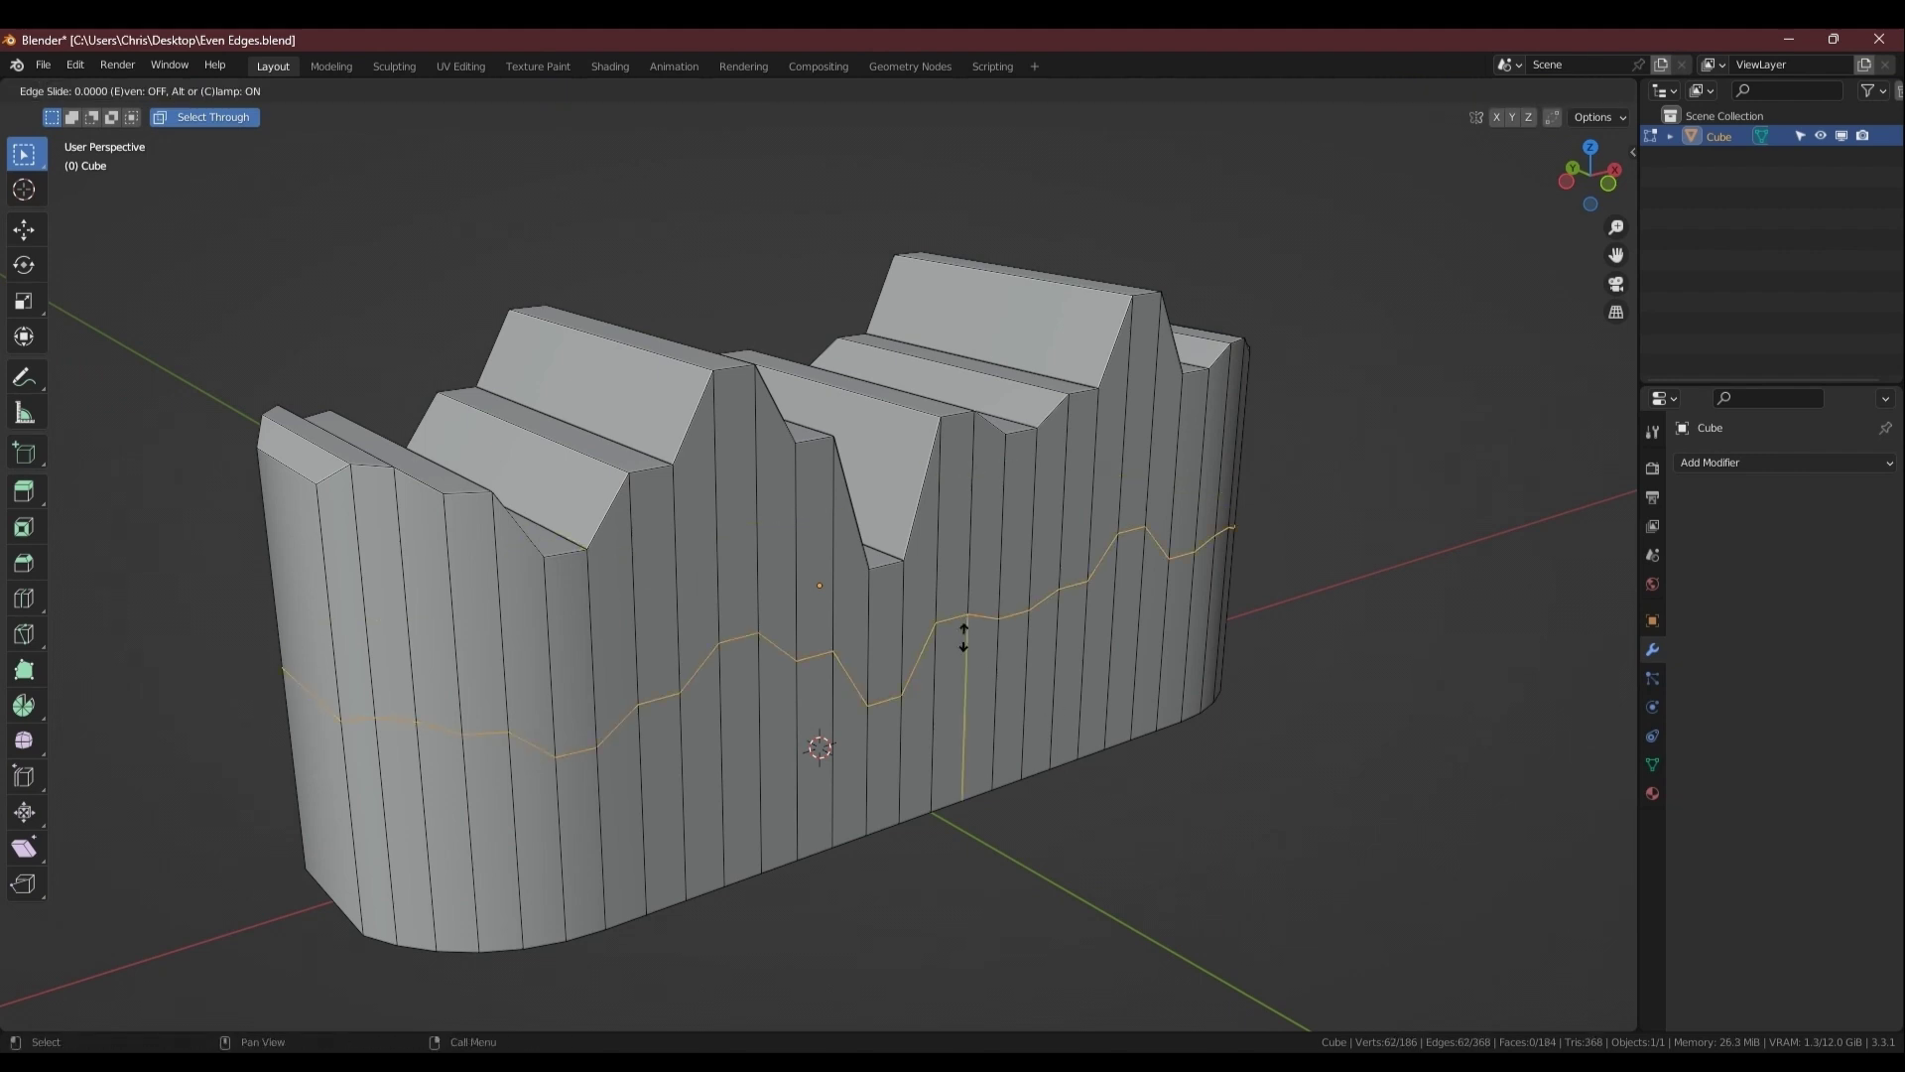
{"action": "key", "text": "e"}
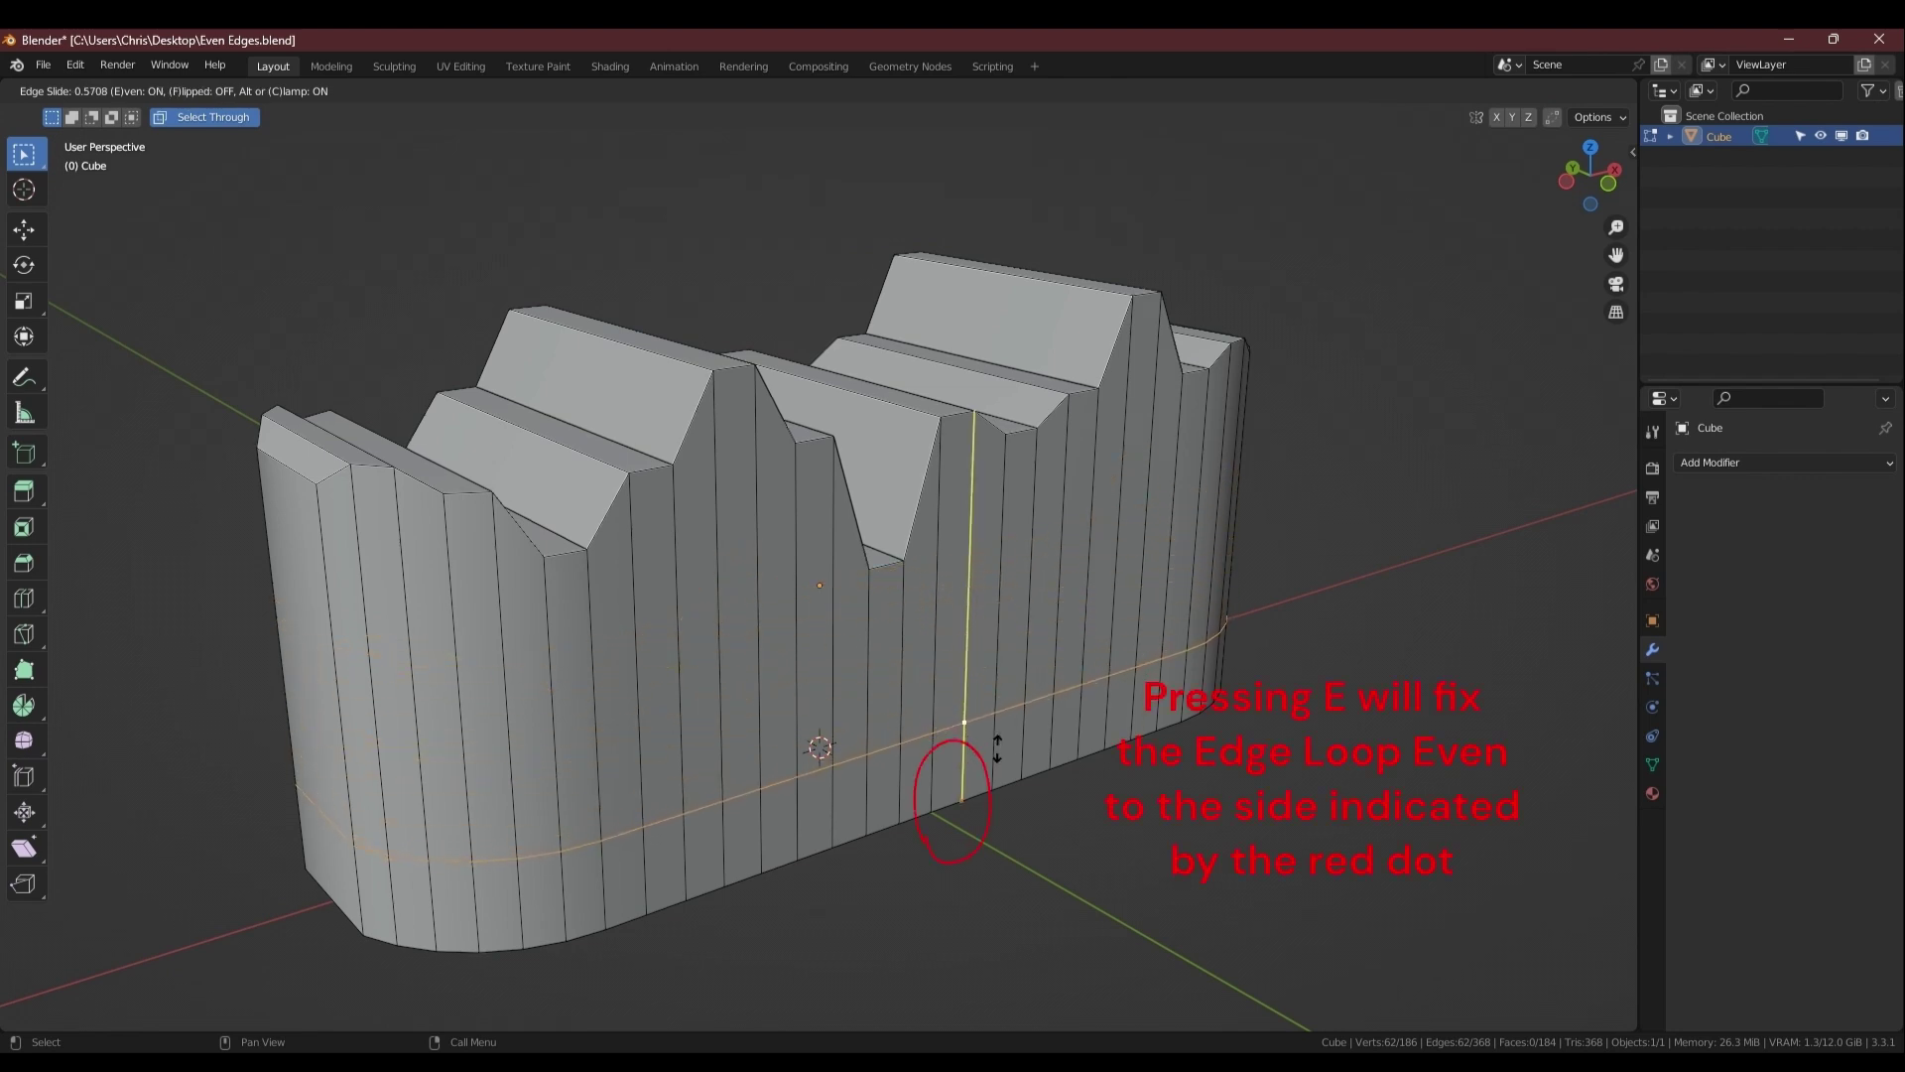
{"action": "key", "text": "f"}
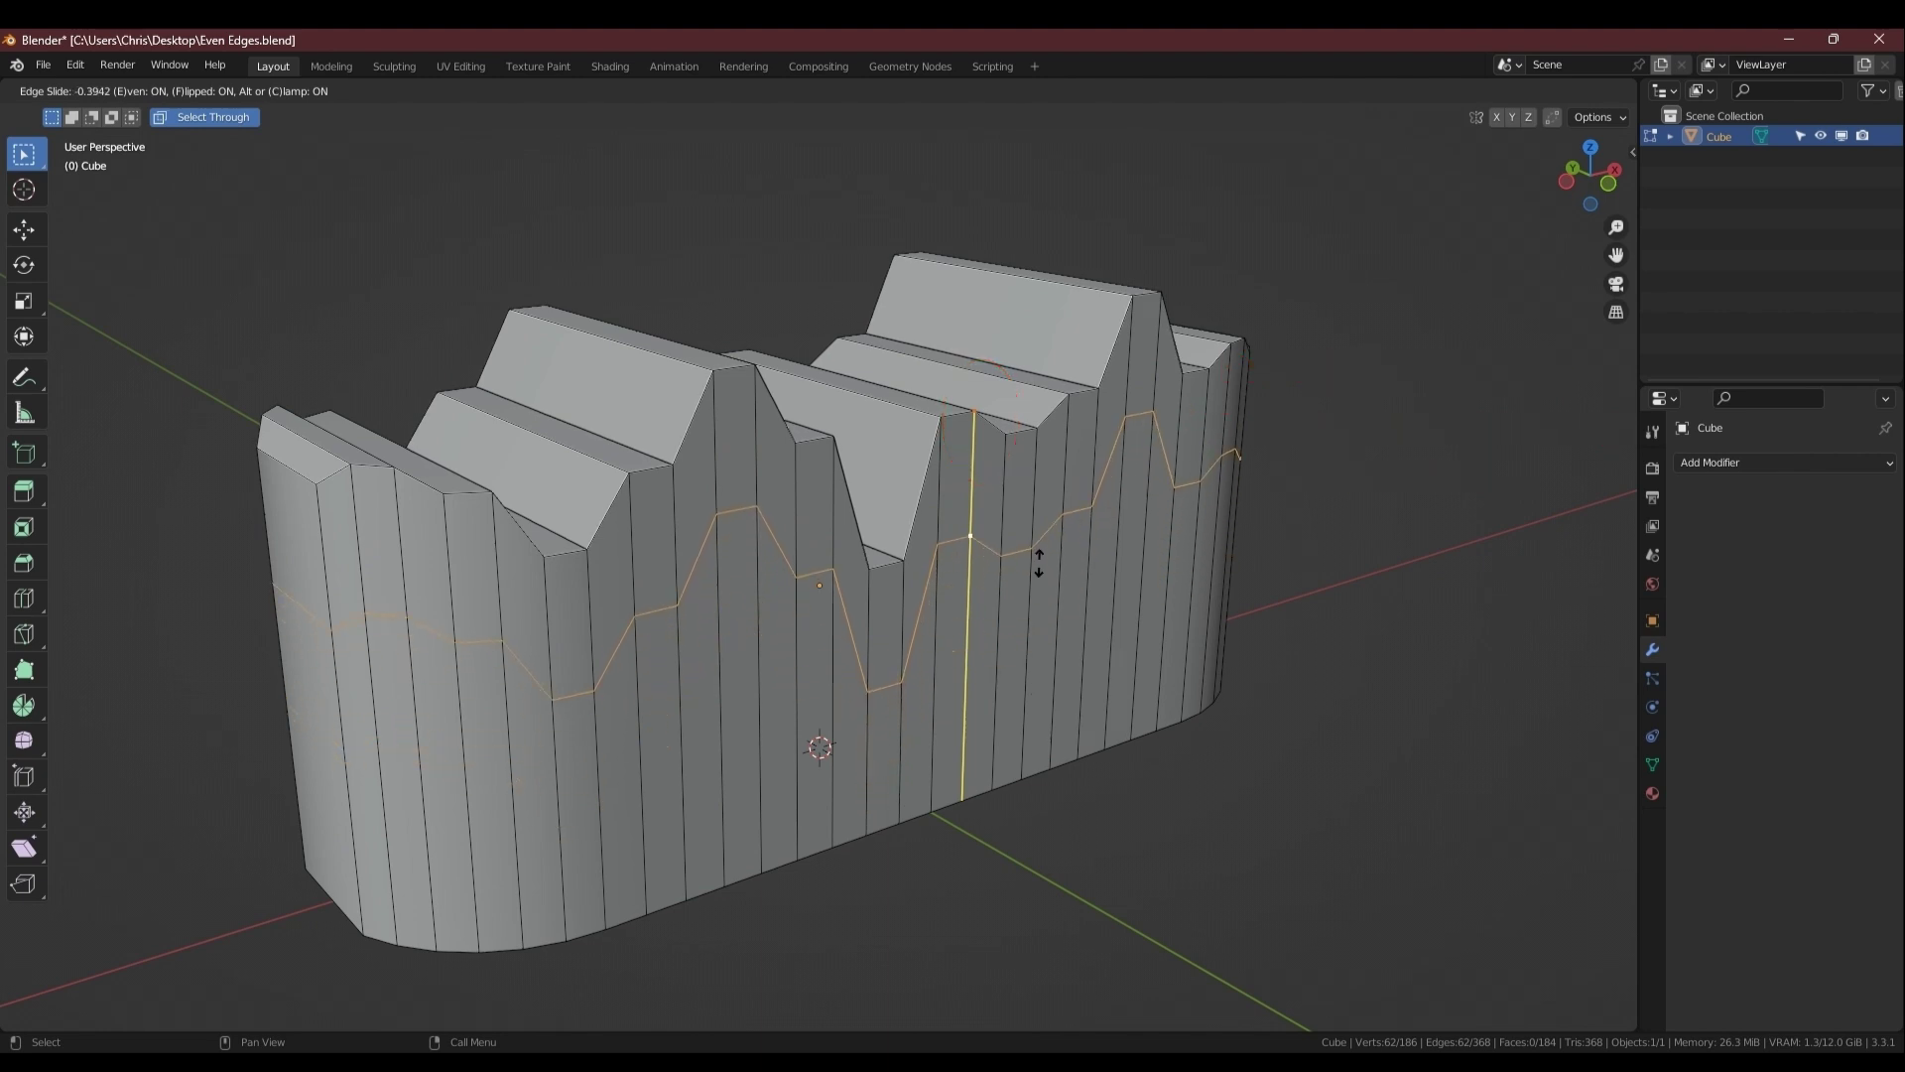
{"action": "left_click", "coordinate": [1041, 499]}
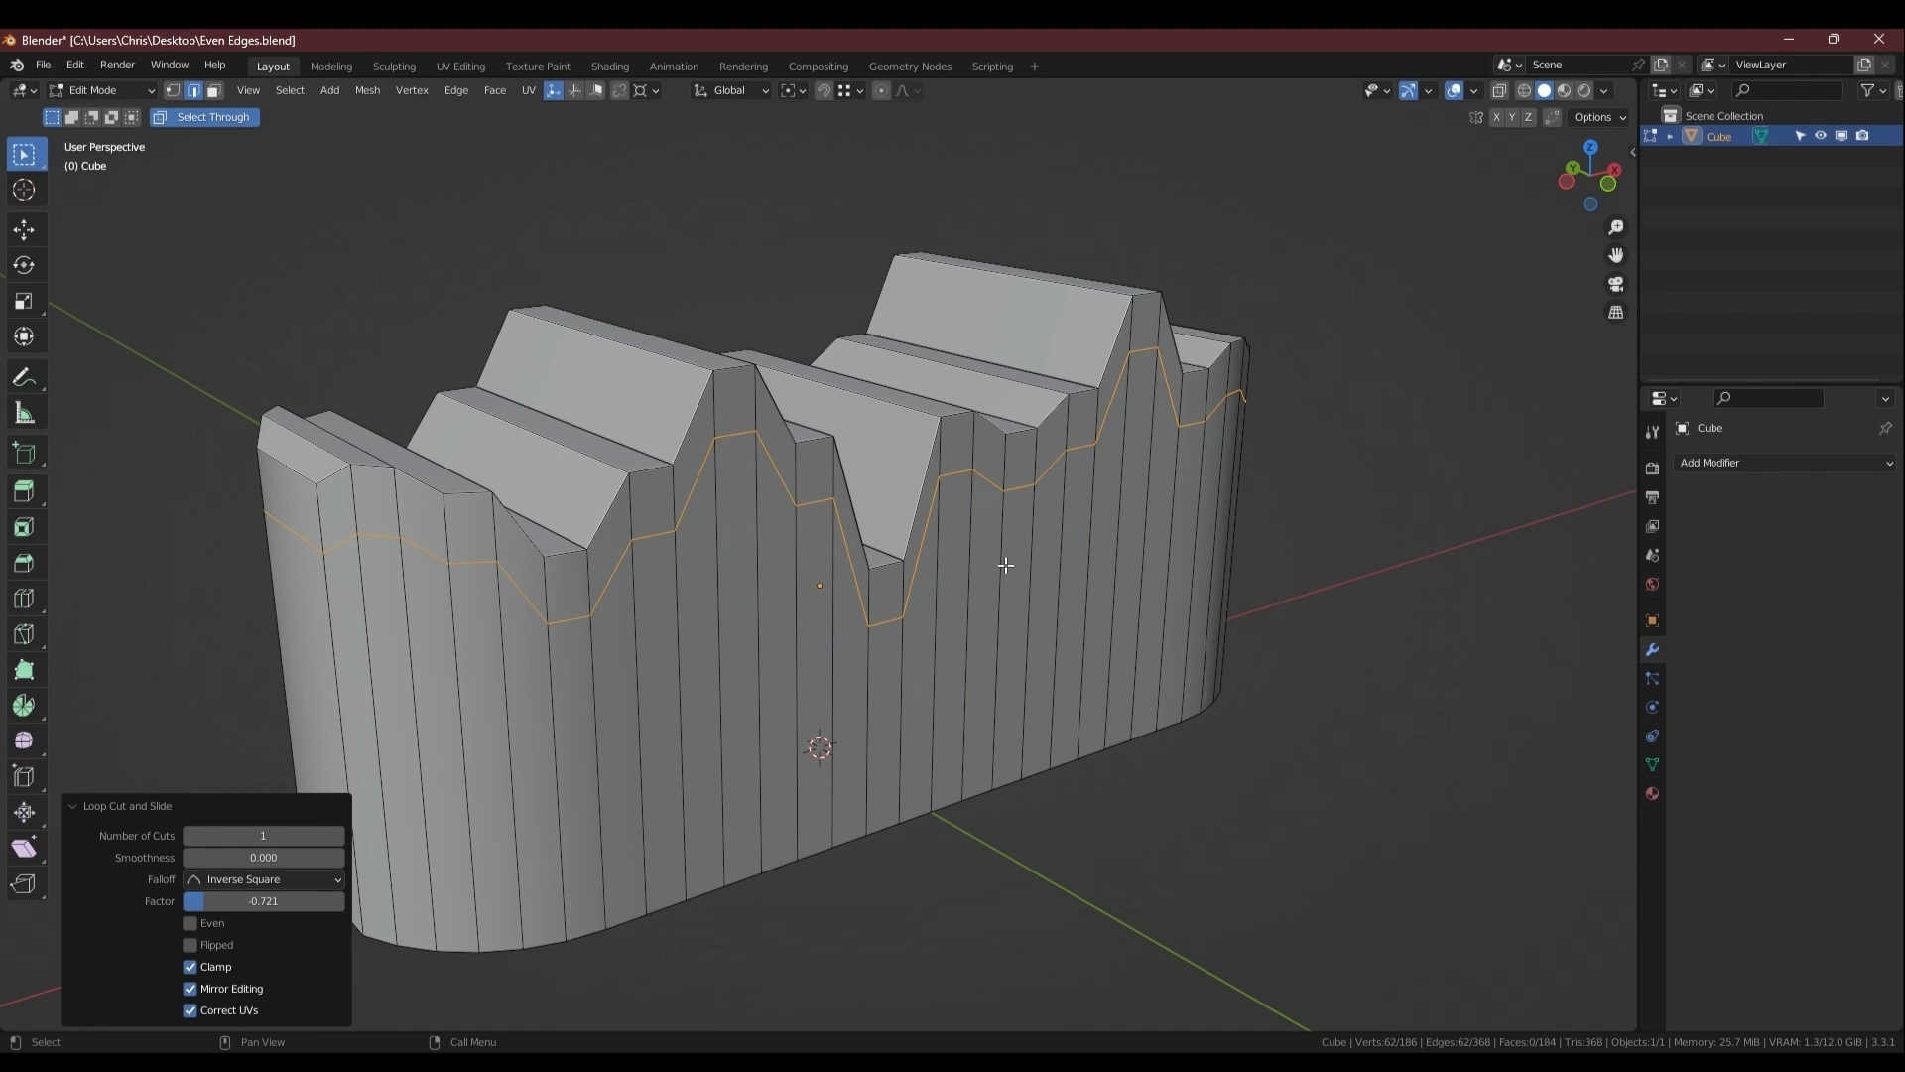
{"action": "key", "text": "ctrl+z"}
Add an edge loop slid onto the wavy top profile, then lower it about 1.2 m along Z.
{"action": "key", "text": "ctrl+r"}
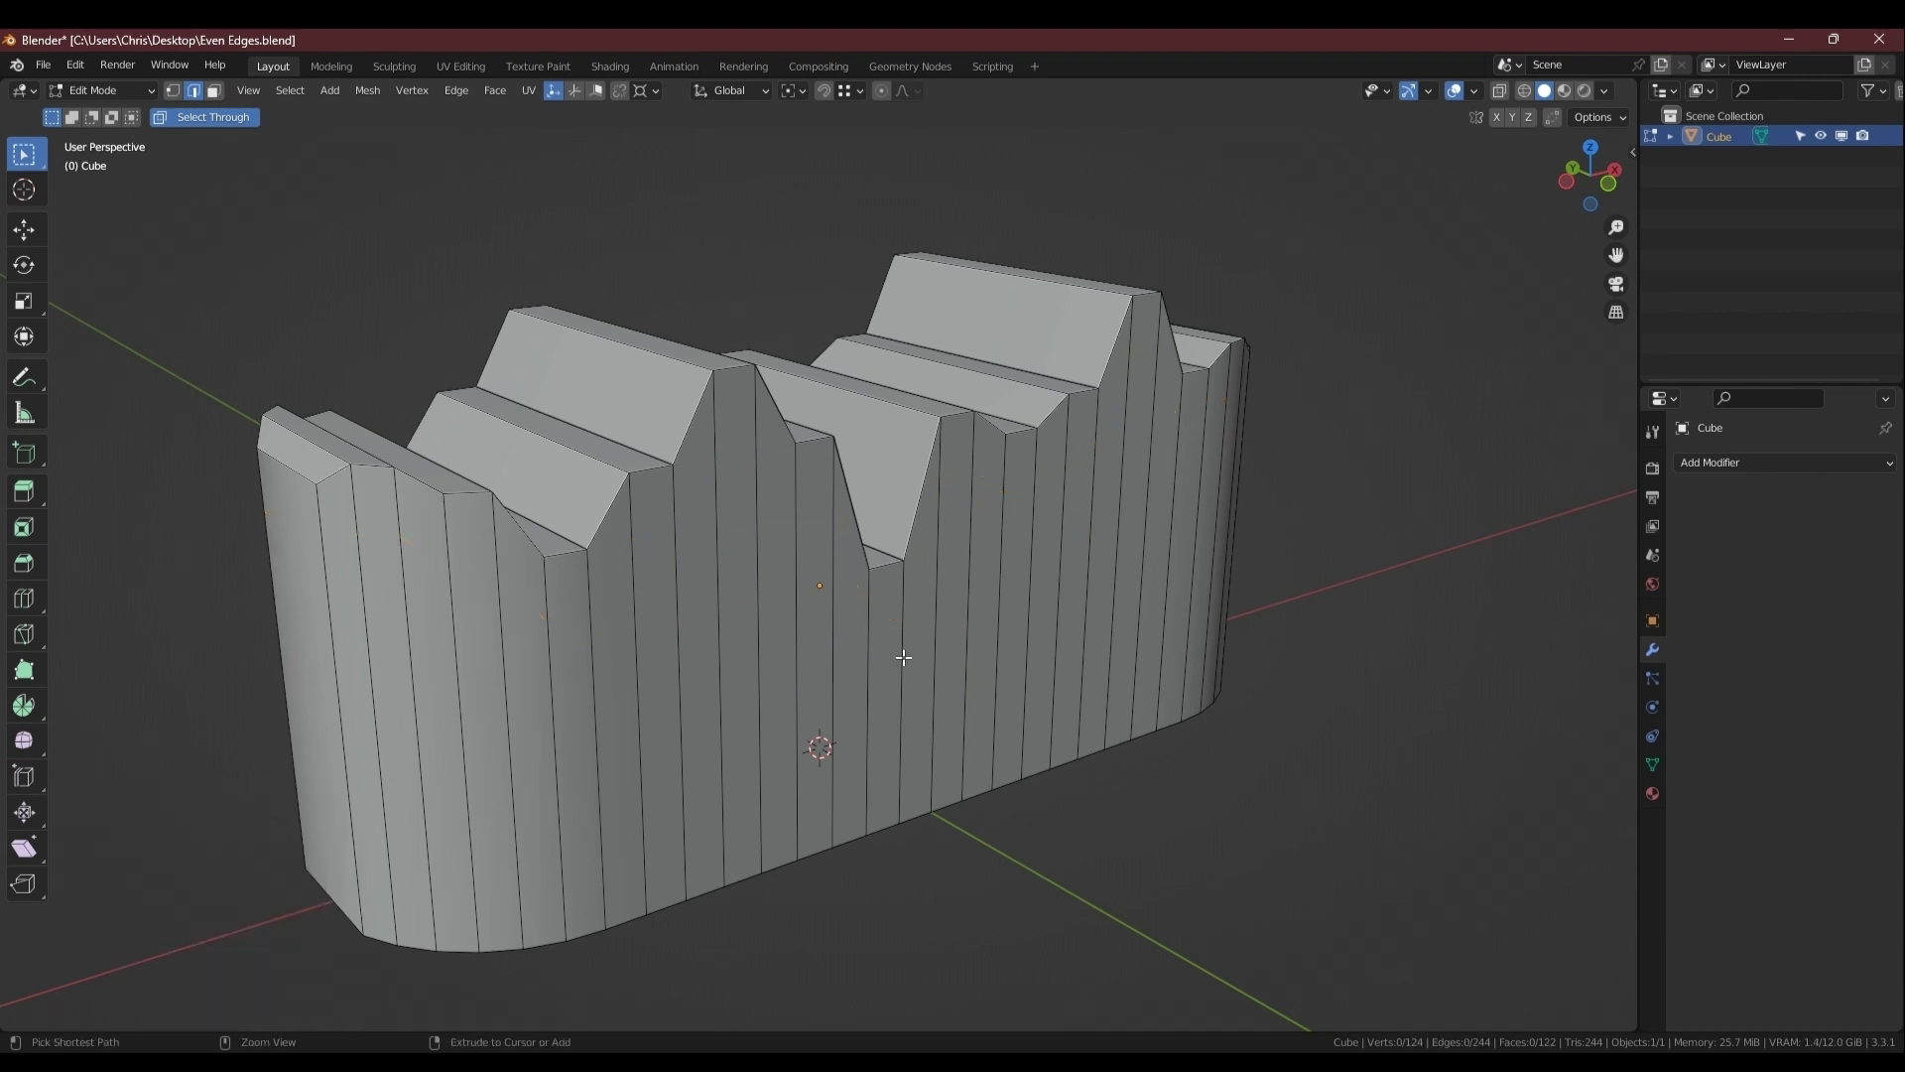
{"action": "left_click", "coordinate": [905, 662]}
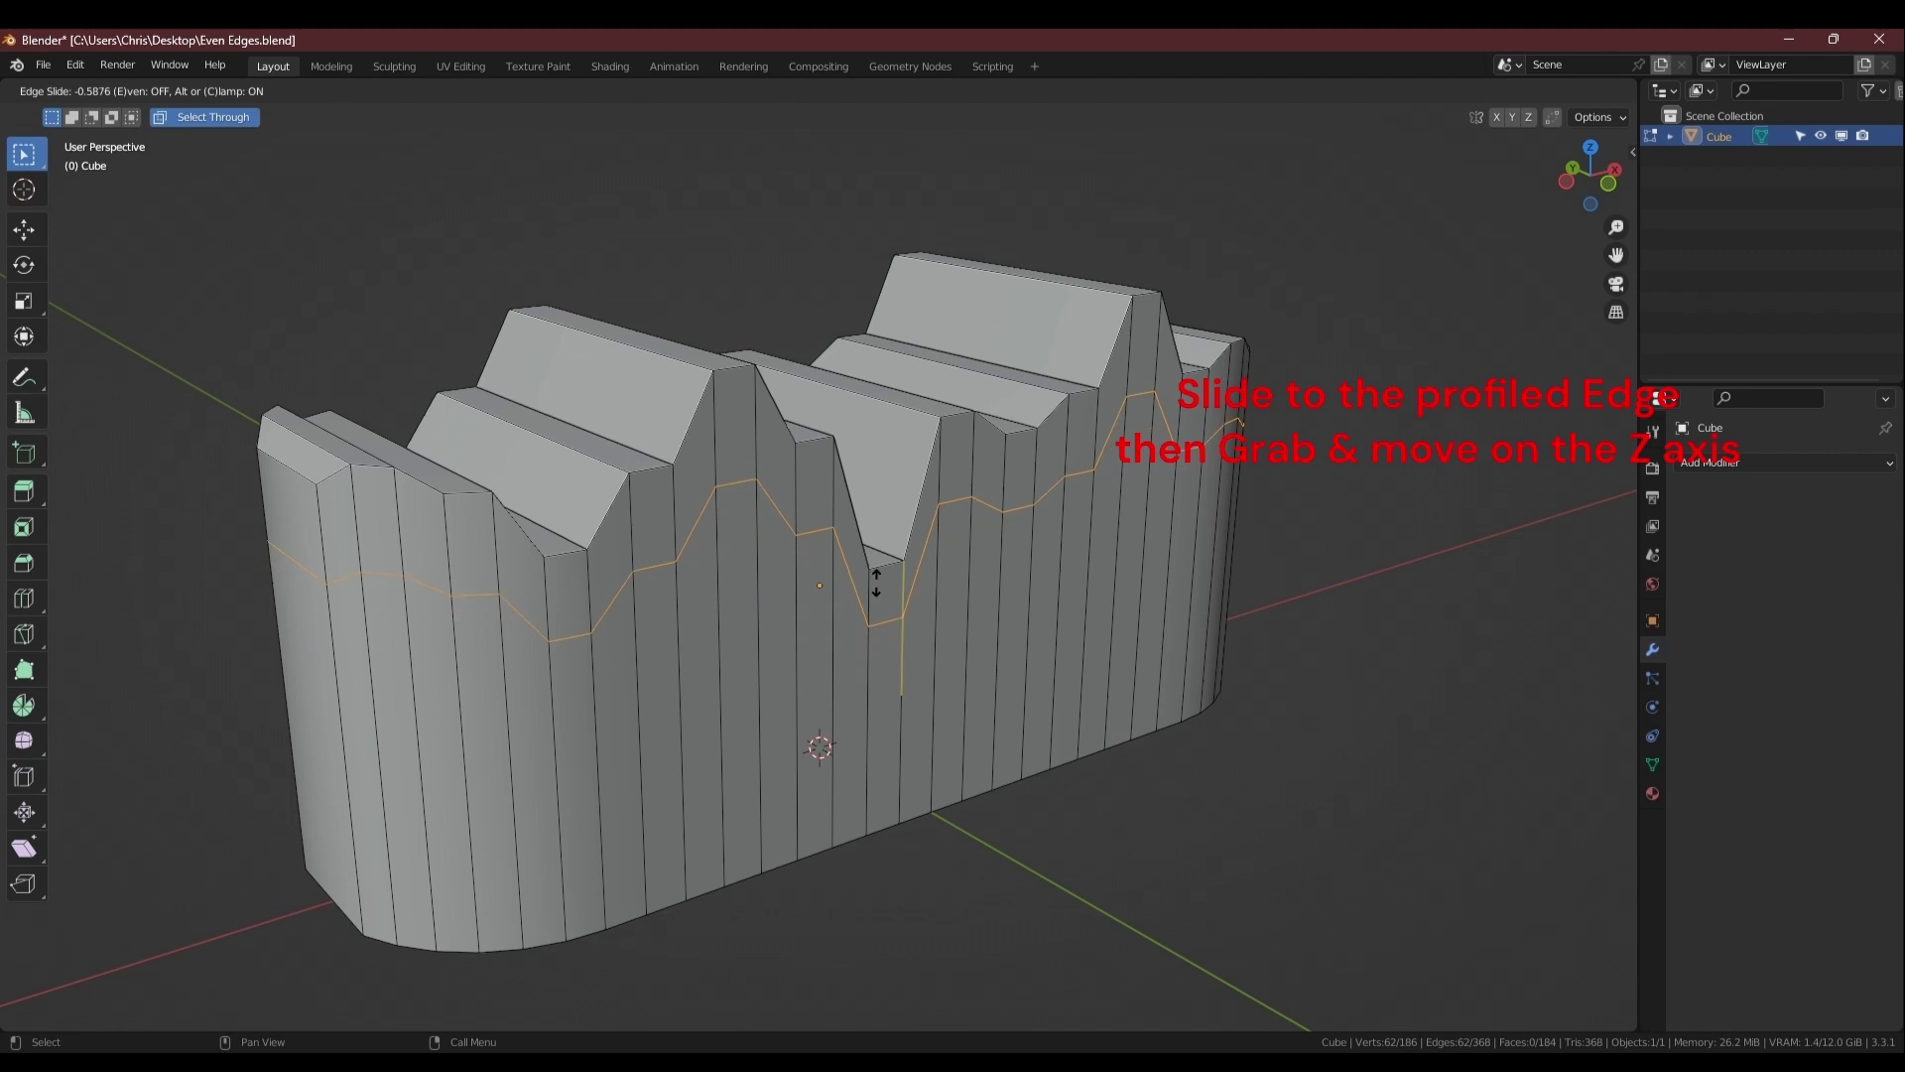
{"action": "left_click", "coordinate": [834, 467]}
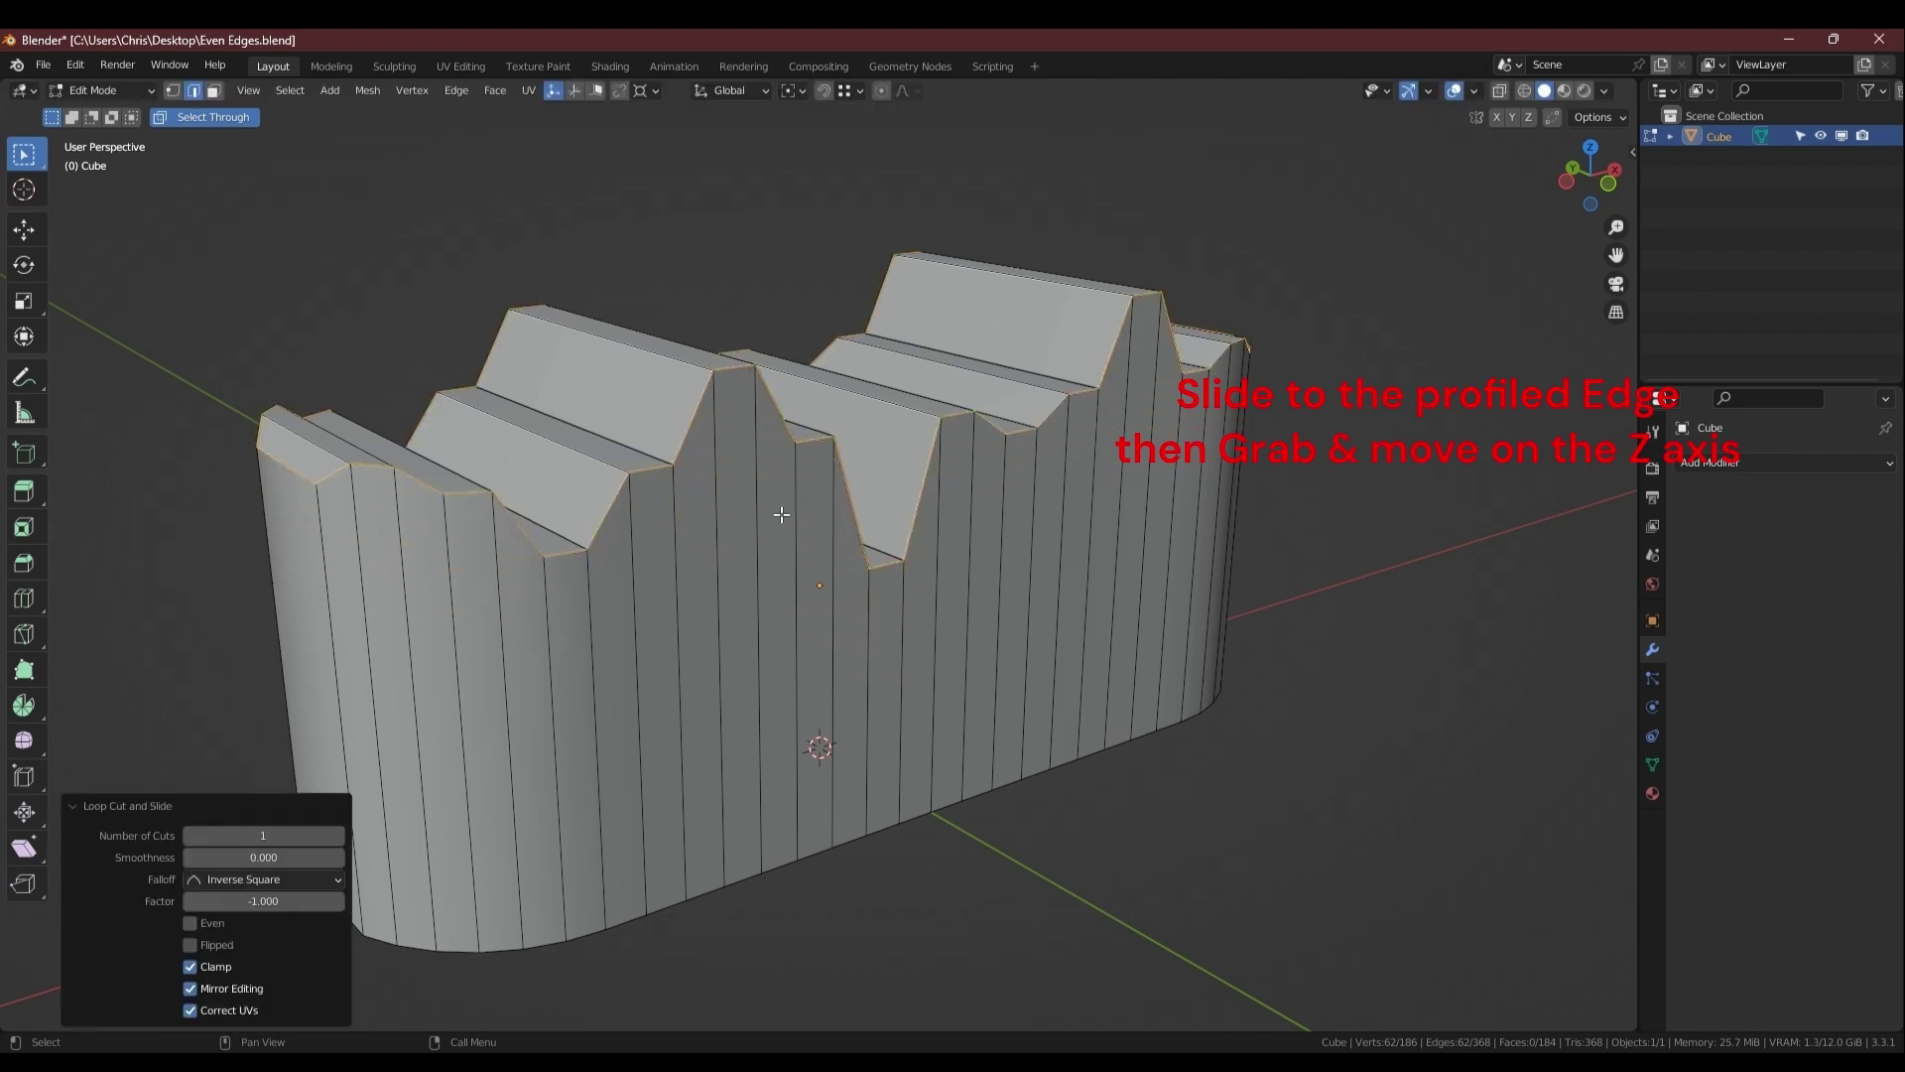
{"action": "key", "text": "g"}
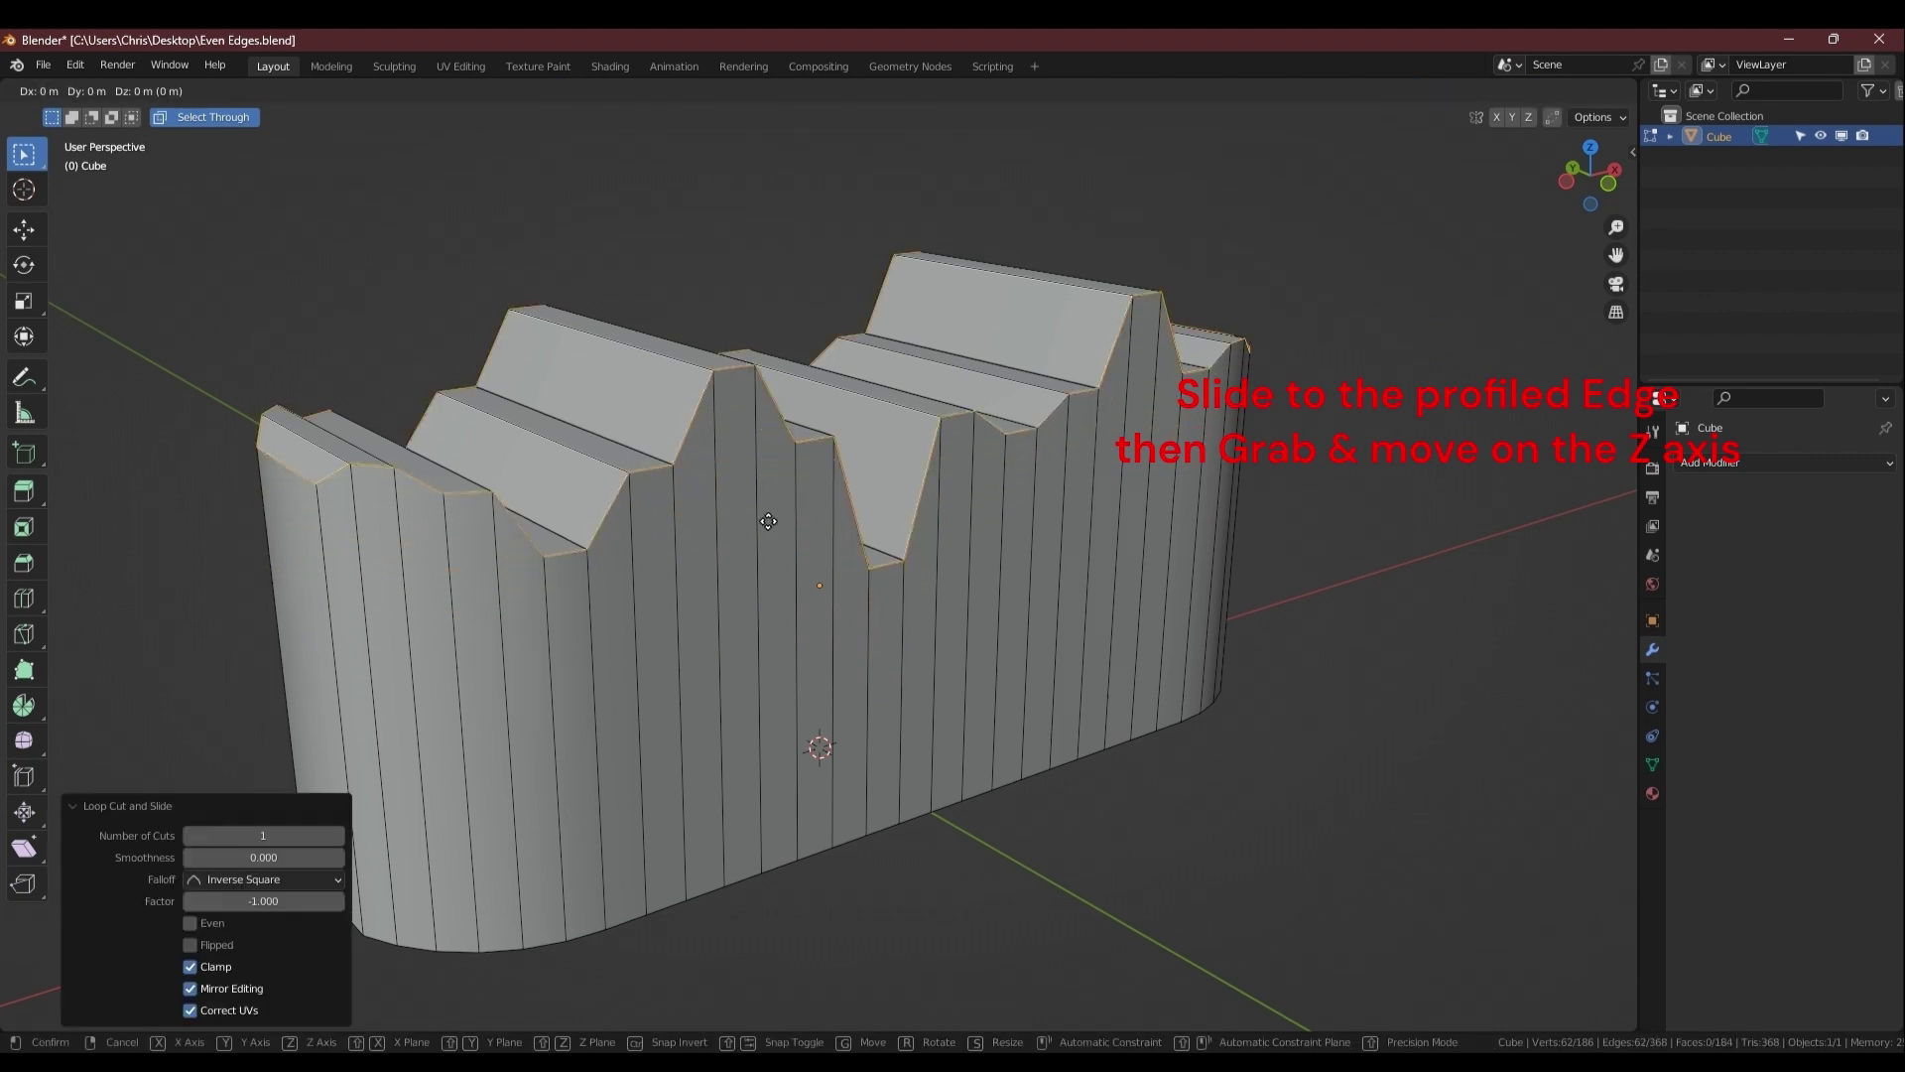
{"action": "key", "text": "z"}
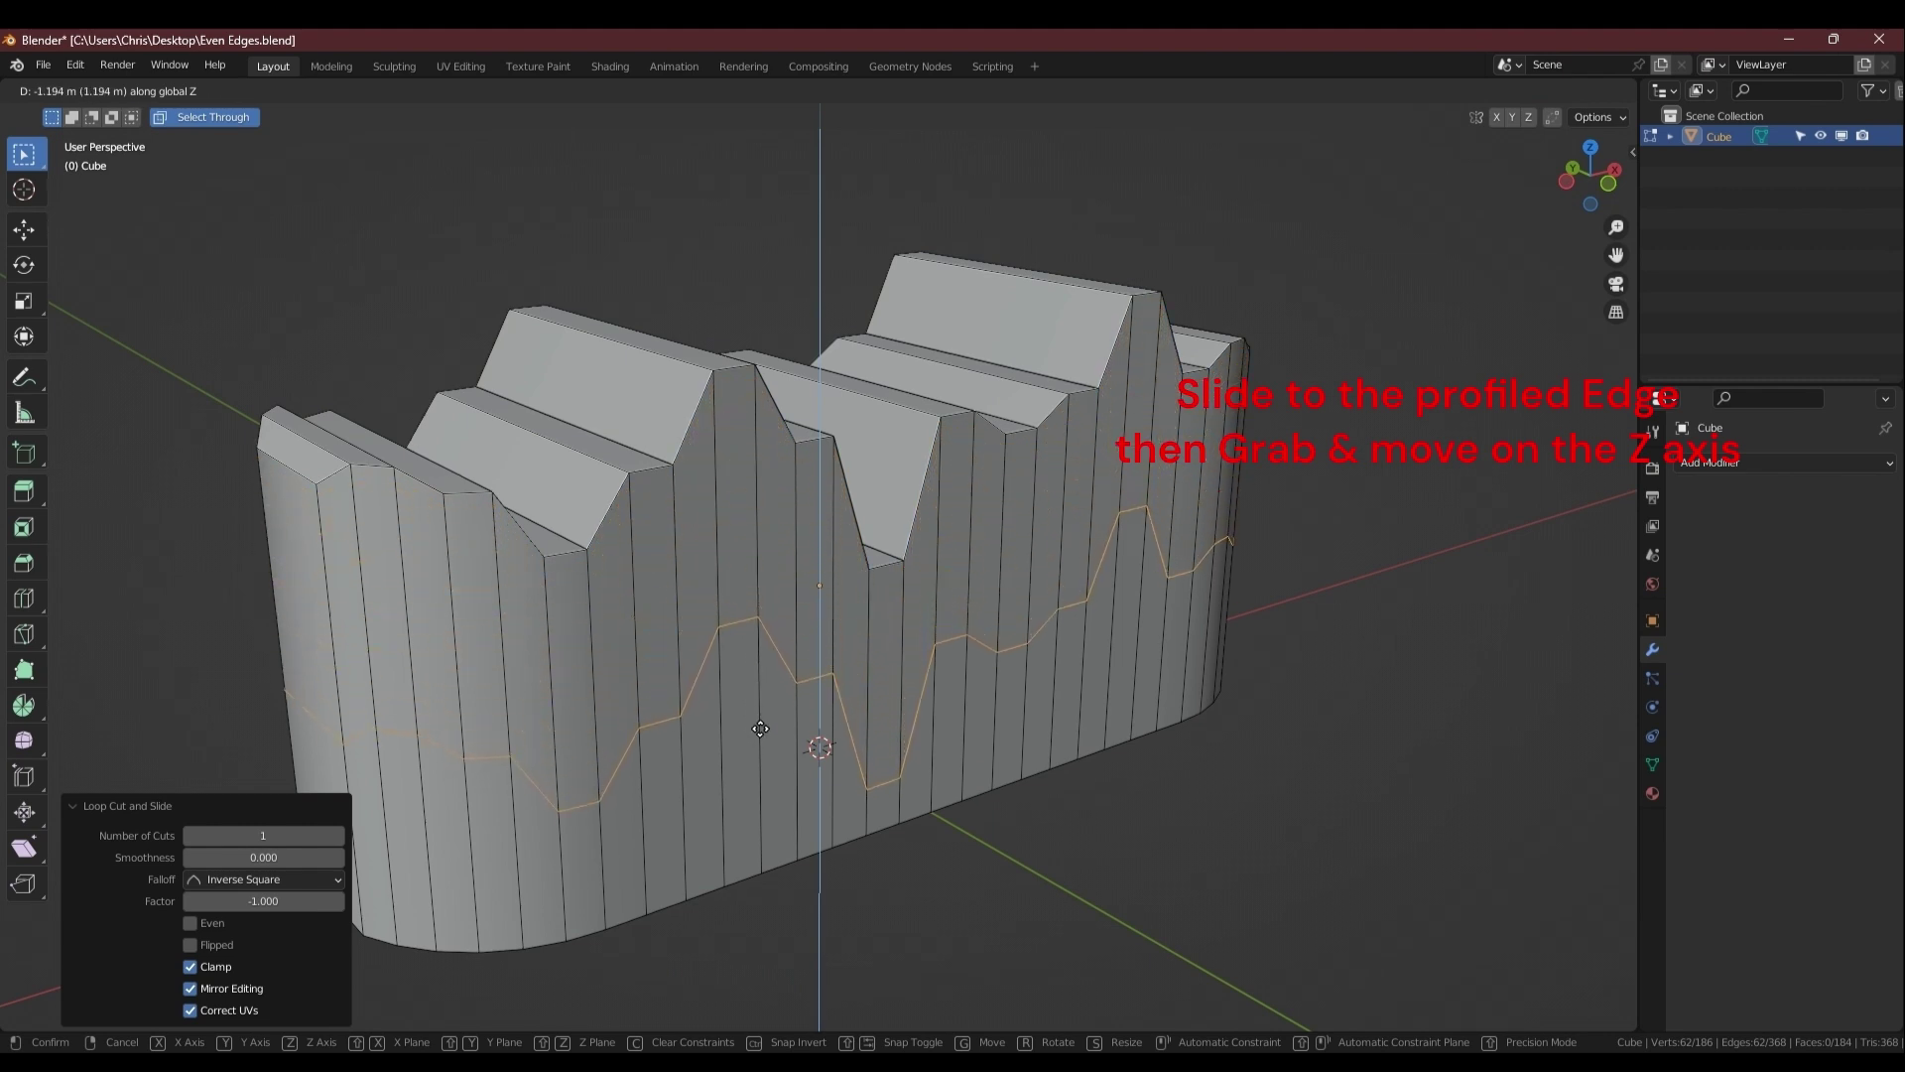
{"action": "left_click", "coordinate": [762, 729]}
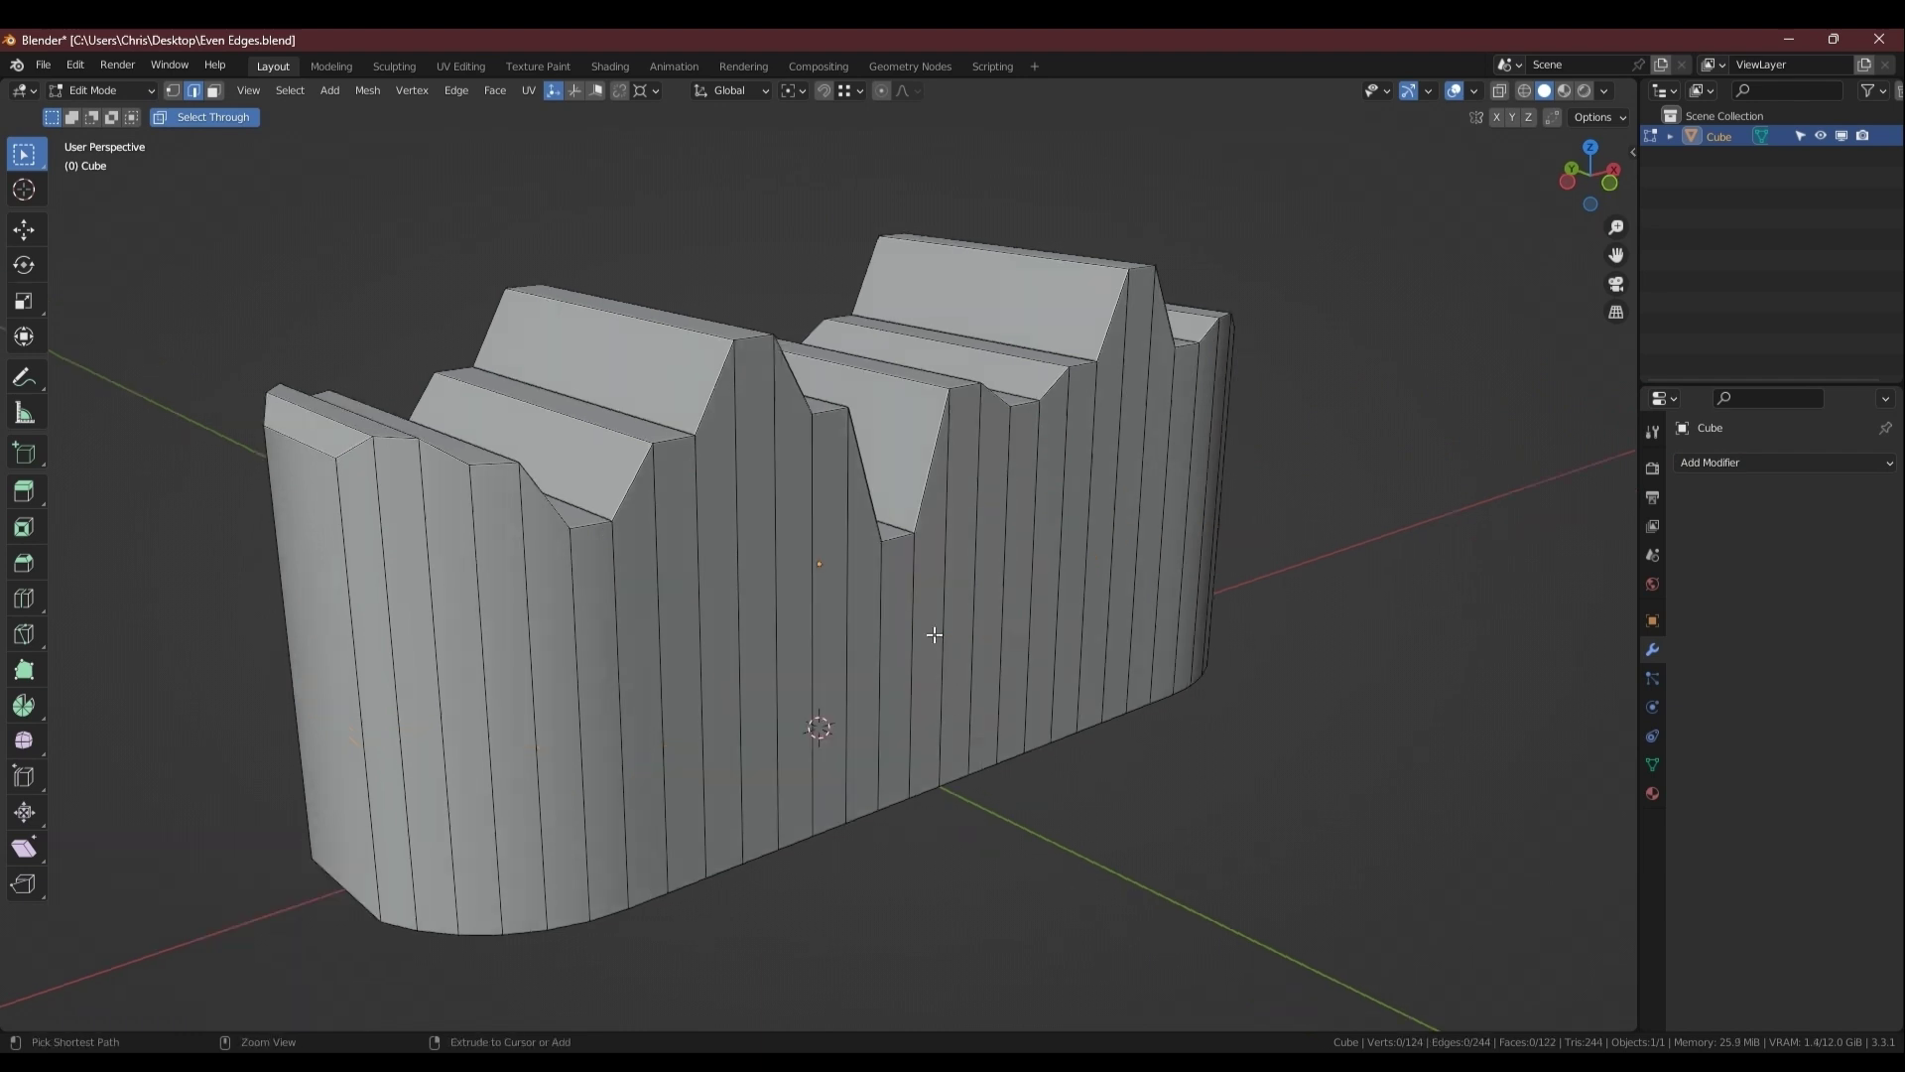
Select the wavy edge loop and scale it to 0 along Z so it runs level.
{"action": "left_click", "coordinate": [935, 640], "text": "alt"}
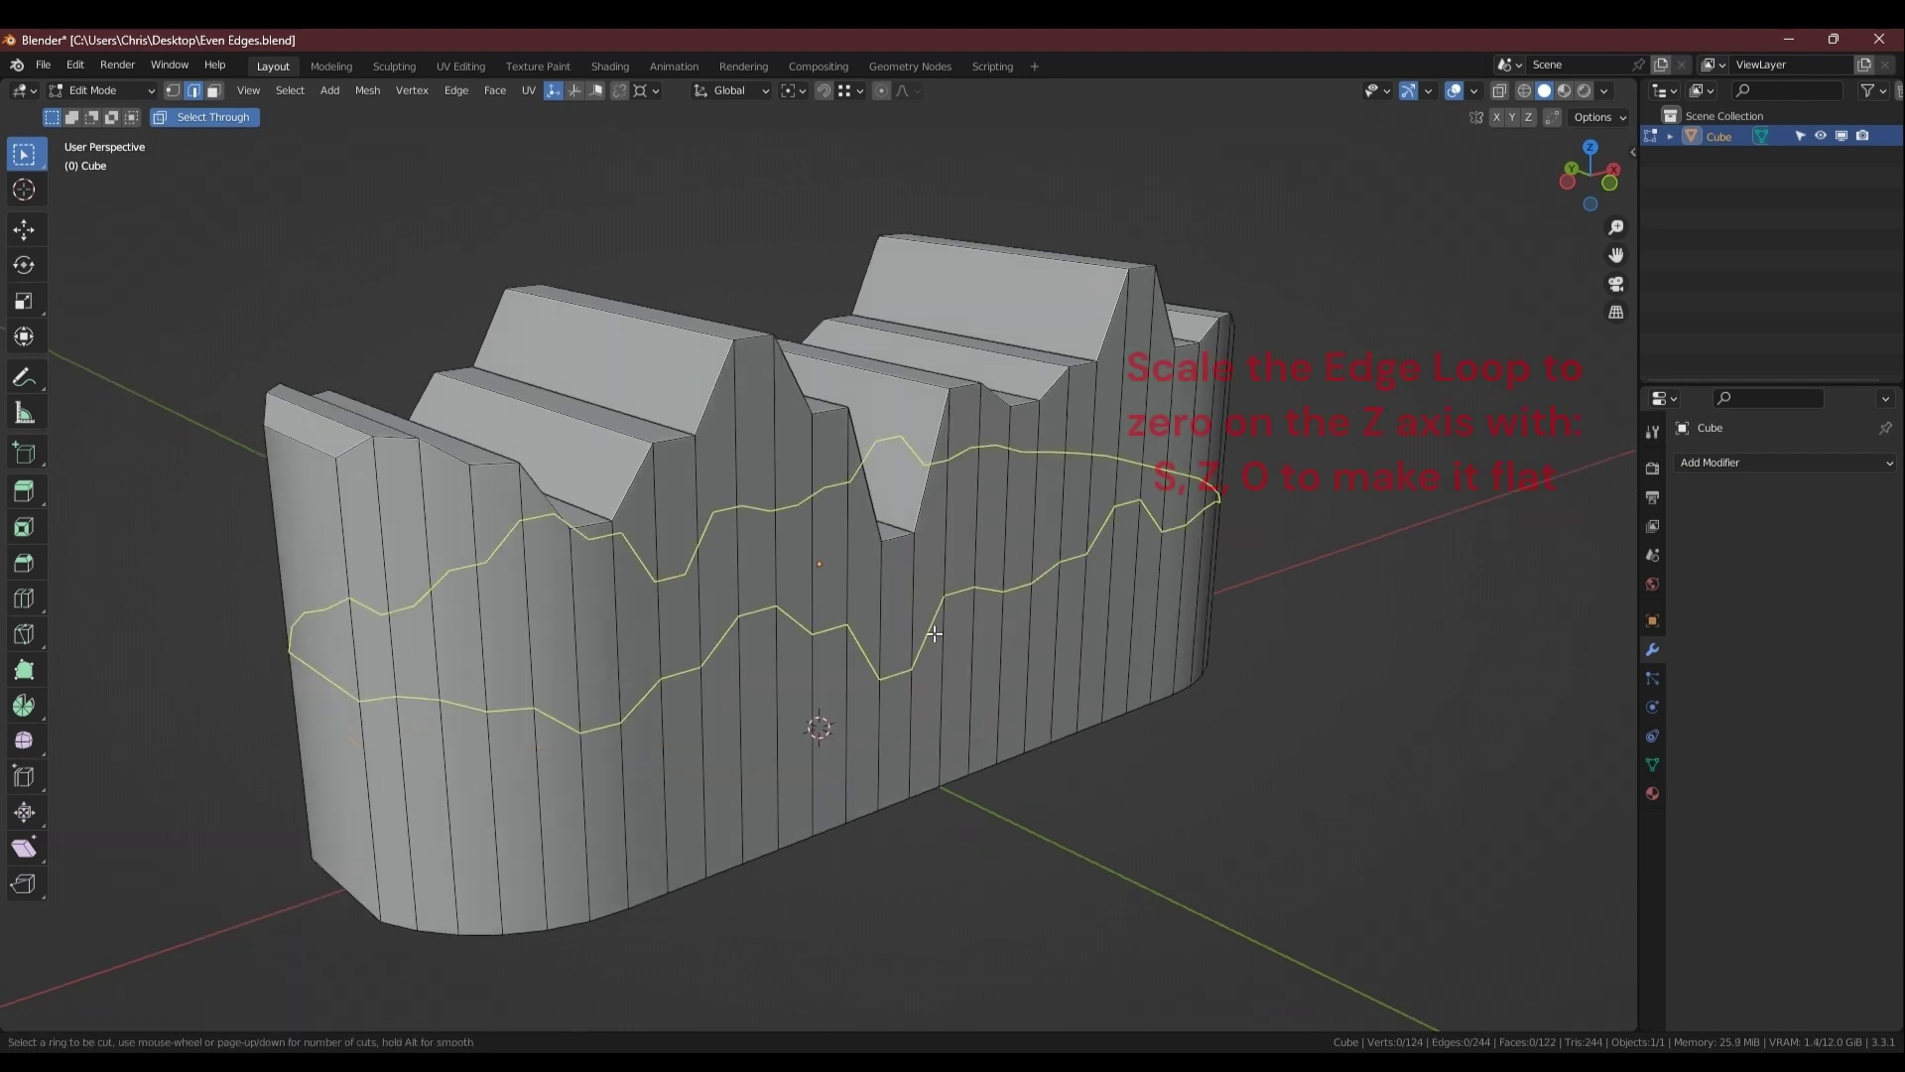
{"action": "key", "text": "g"}
{"action": "key", "text": "g"}
{"action": "right_click", "coordinate": [934, 633]}
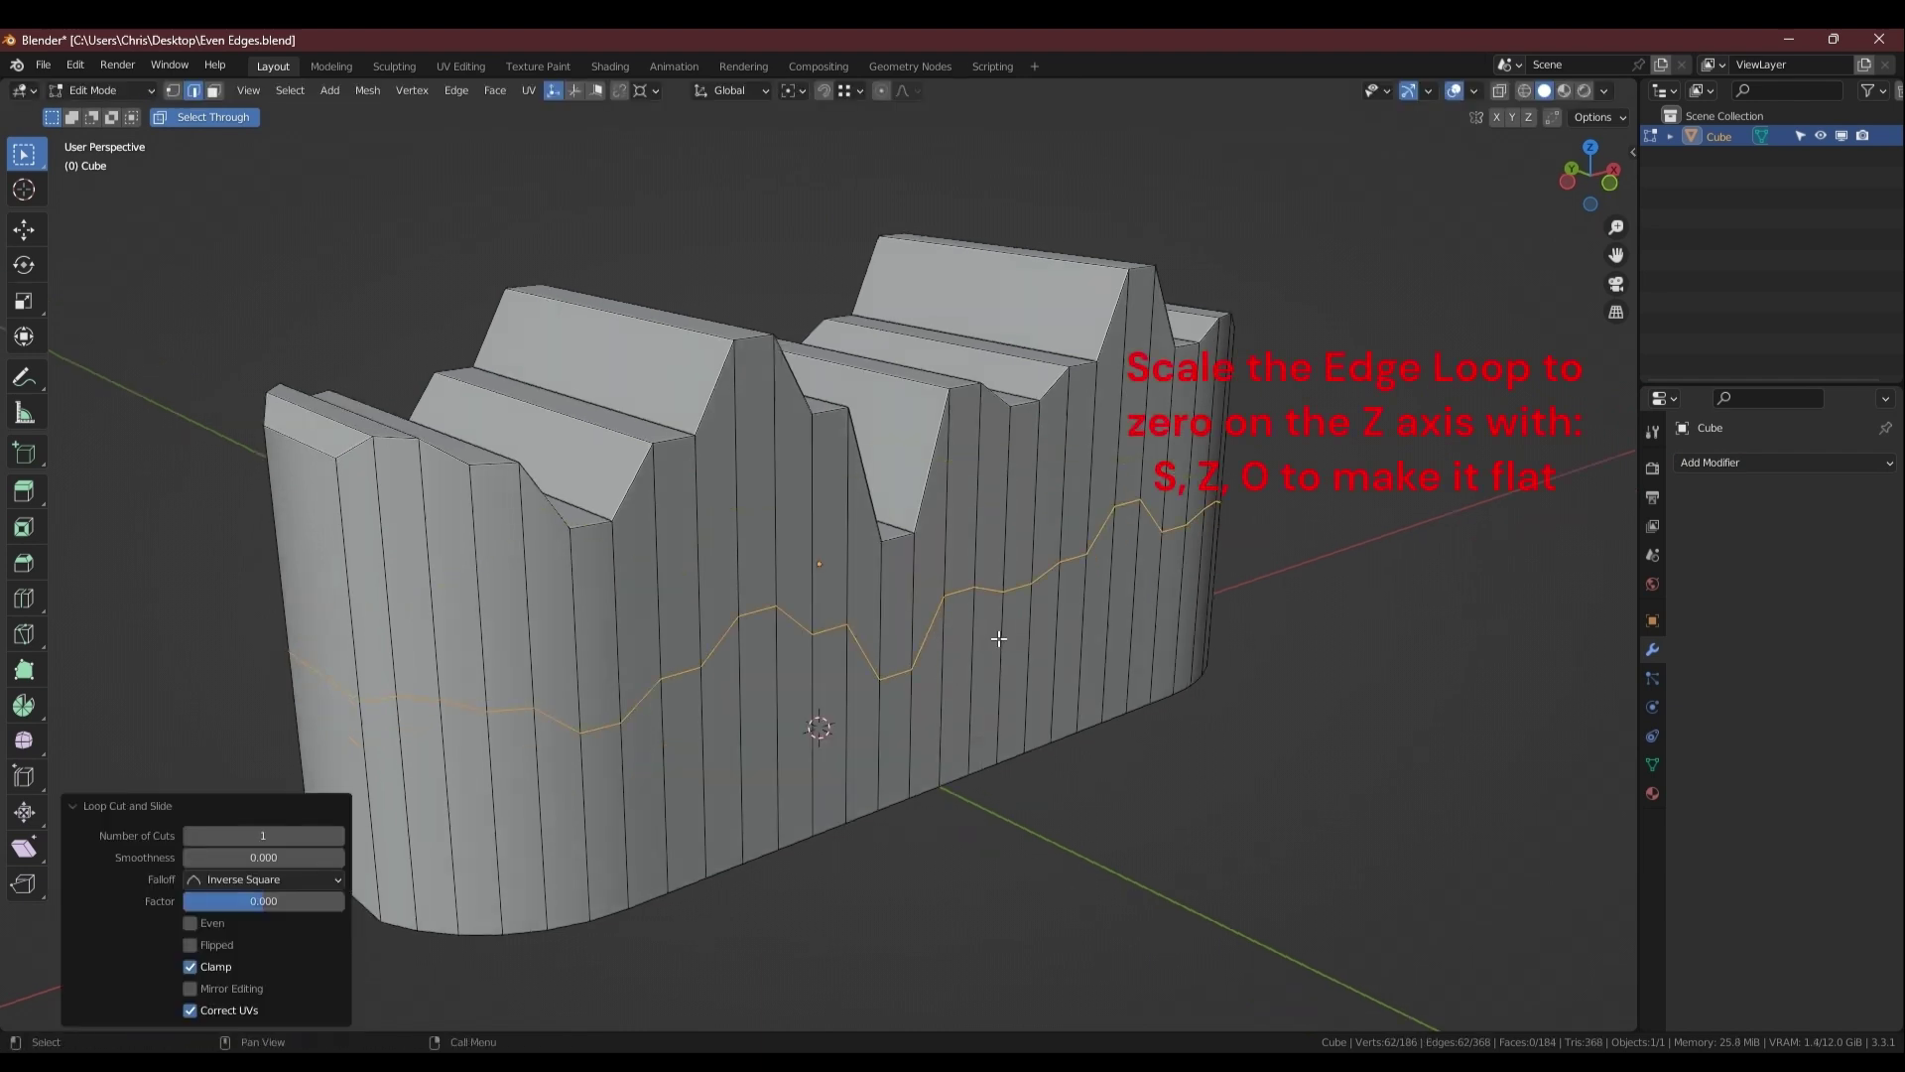
{"action": "middle_click_drag", "start_coordinate": [998, 640], "coordinate": [1022, 641]}
{"action": "key", "text": "s"}
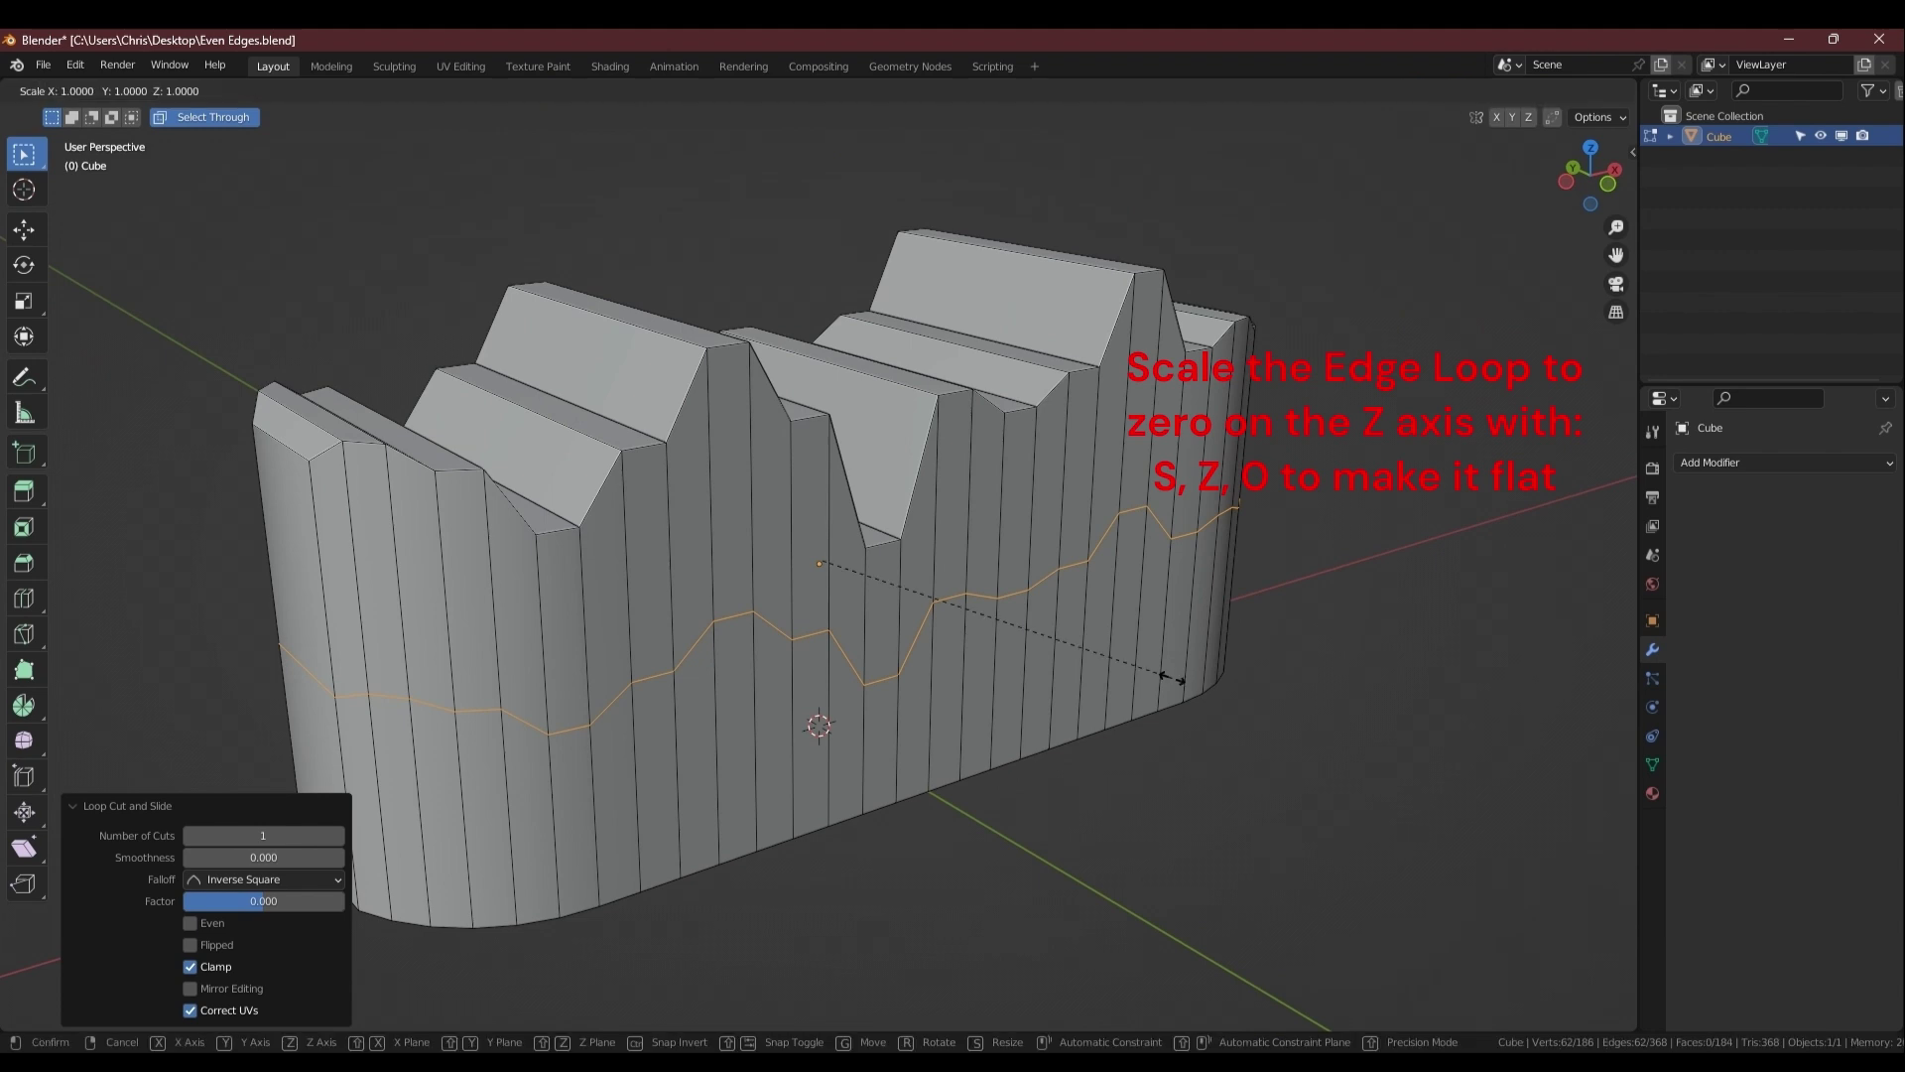
{"action": "key", "text": "z"}
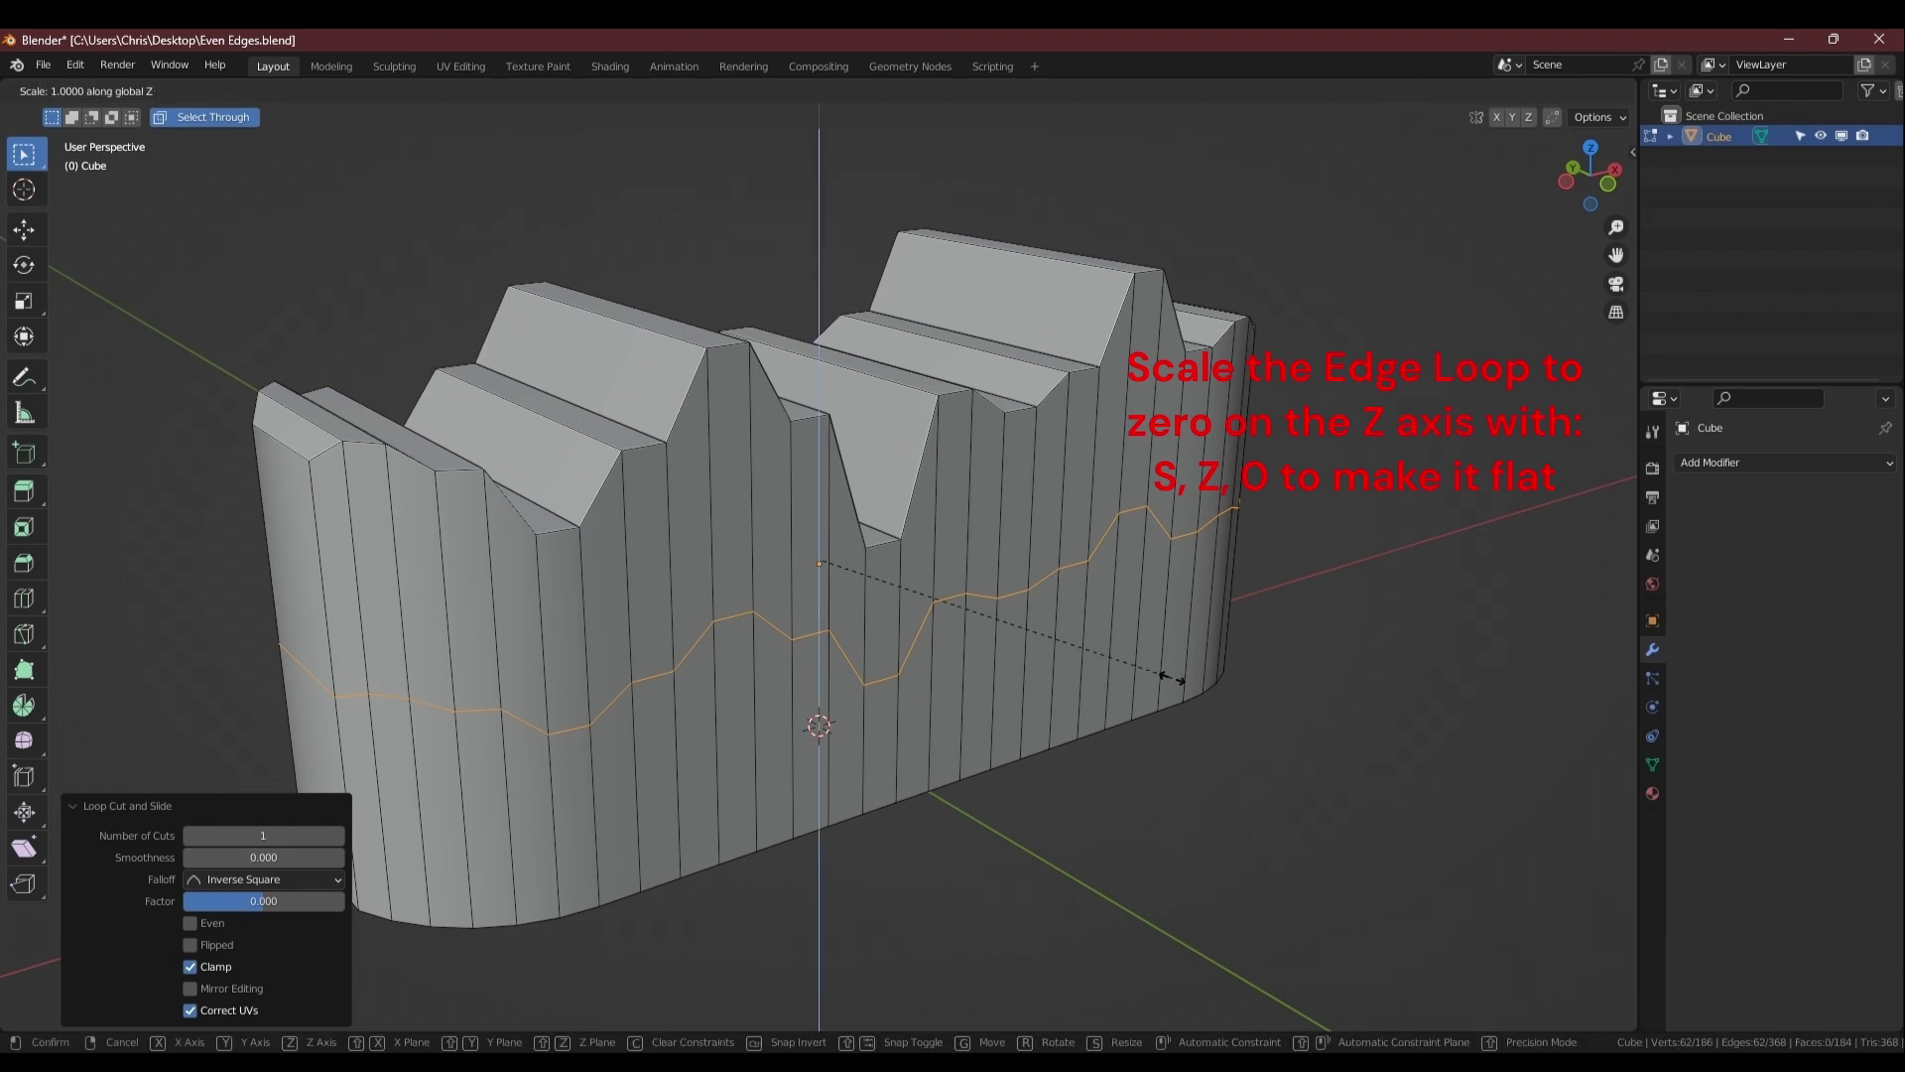
{"action": "key", "text": "0"}
{"action": "key", "text": "Return"}
{"action": "middle_click_drag", "start_coordinate": [1167, 677], "coordinate": [1102, 669]}
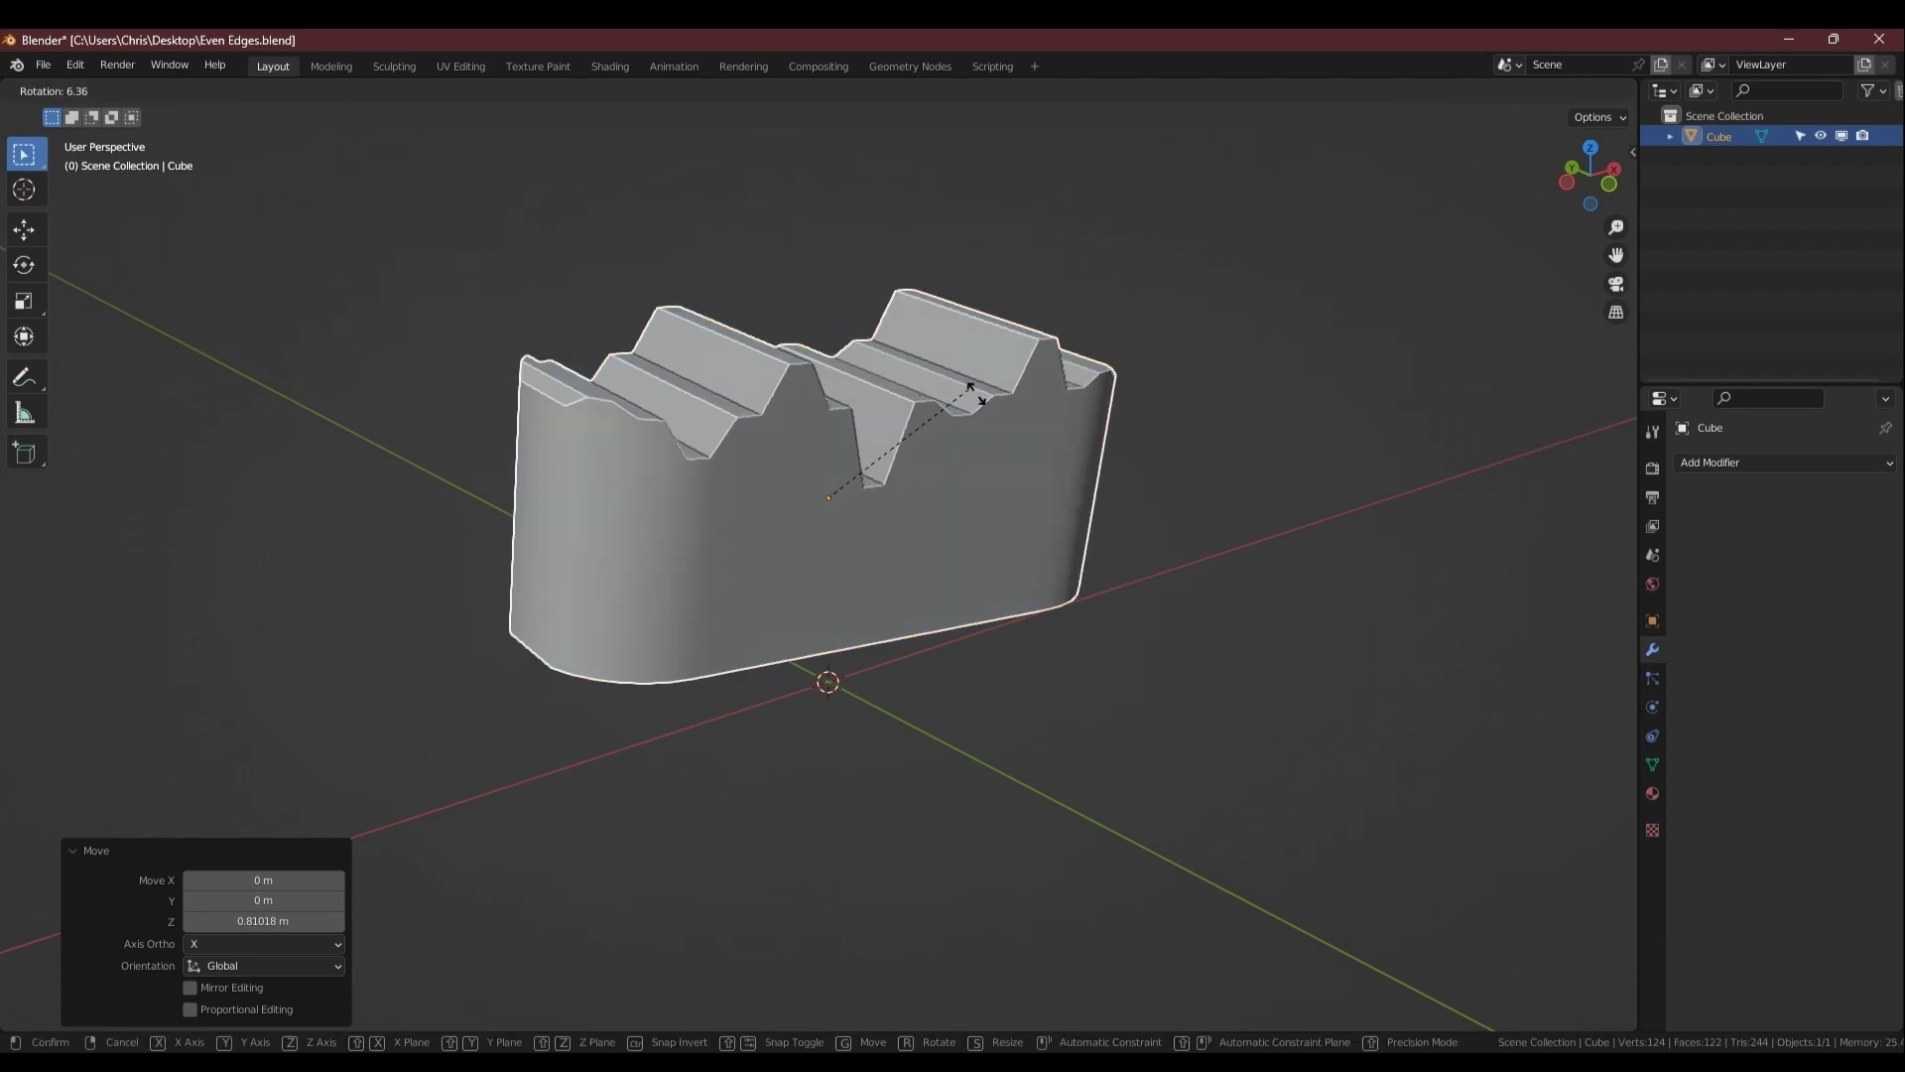
Tilt the block, apply its rotation, and enter Edit Mode.
{"action": "key", "text": "r"}
{"action": "key", "text": "r"}
{"action": "left_click", "coordinate": [908, 532]}
{"action": "key", "text": "ctrl+a"}
{"action": "left_click", "coordinate": [784, 445]}
{"action": "key", "text": "Tab"}
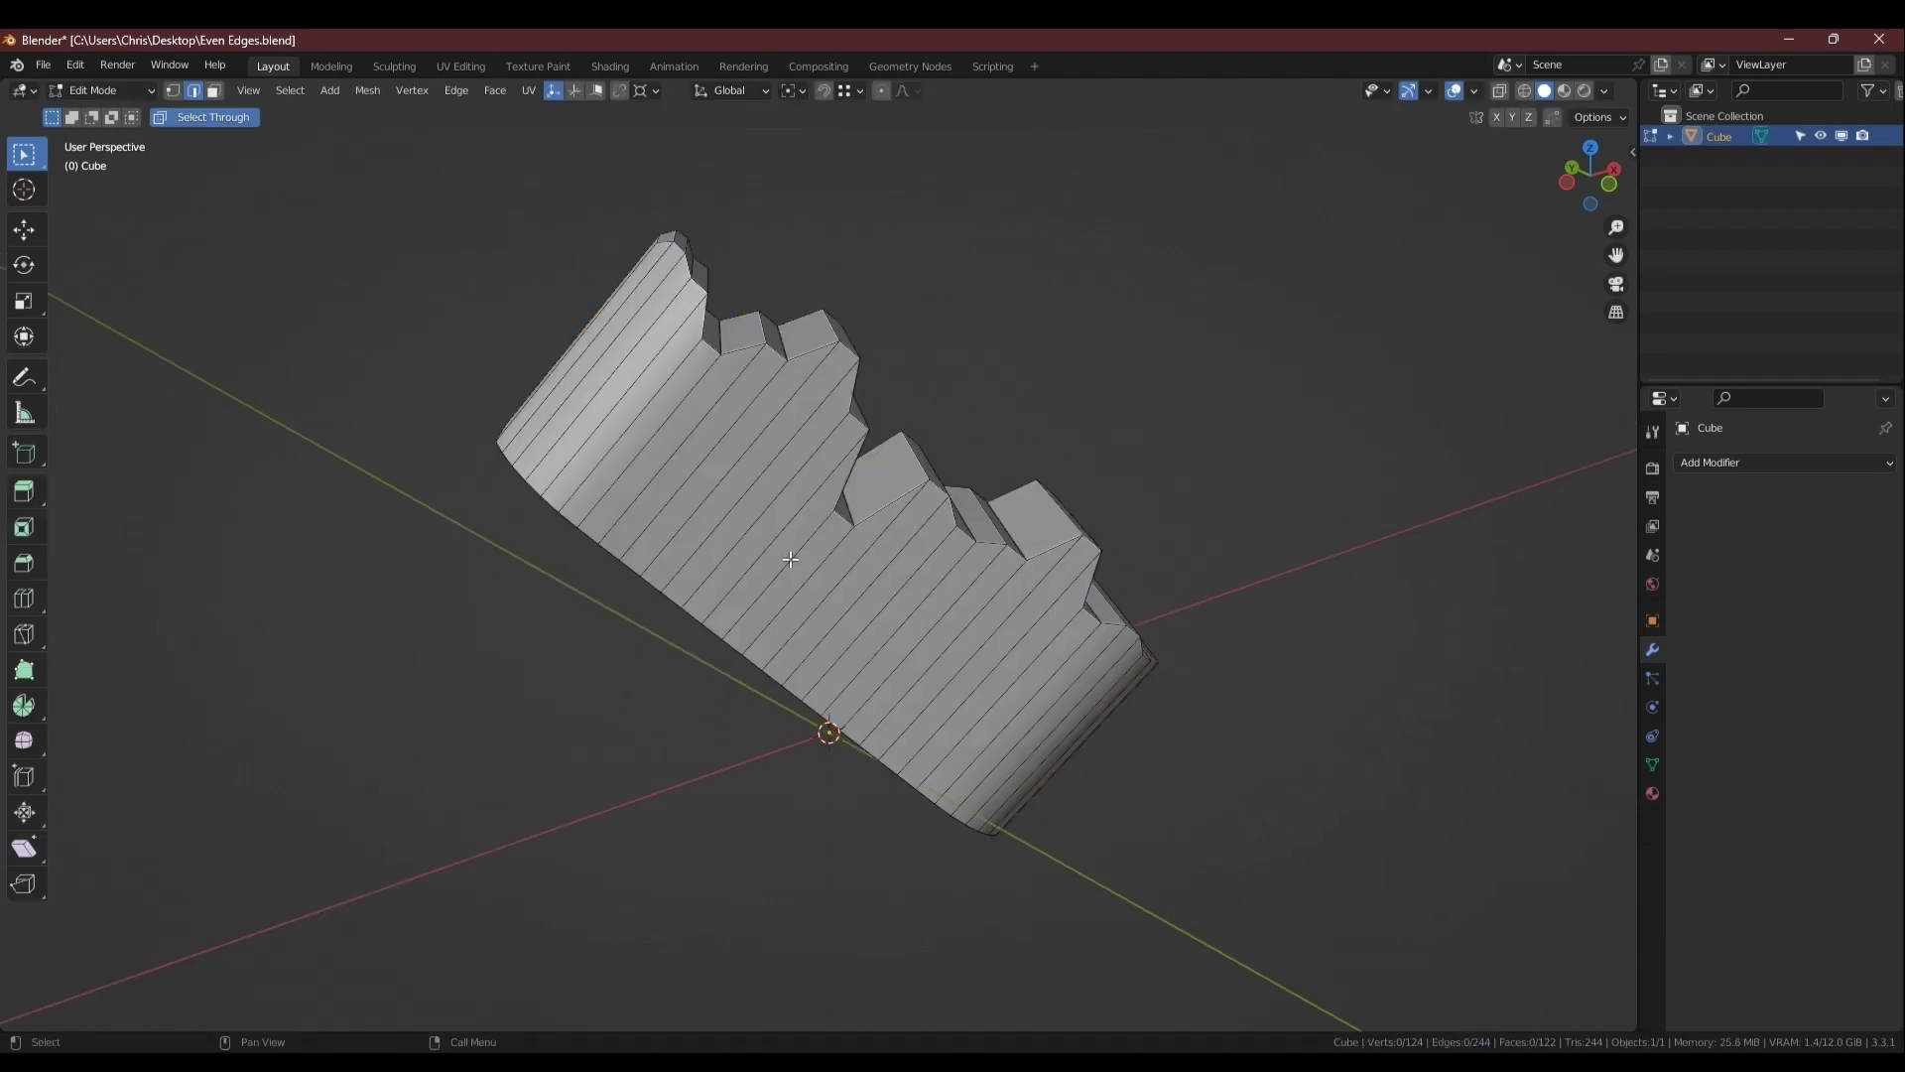
Add a loop cut across the side faces, trying and cancelling a Z move and a scale.
{"action": "key", "text": "ctrl+r"}
{"action": "left_click", "coordinate": [825, 564]}
{"action": "key", "text": "g"}
{"action": "key", "text": "z"}
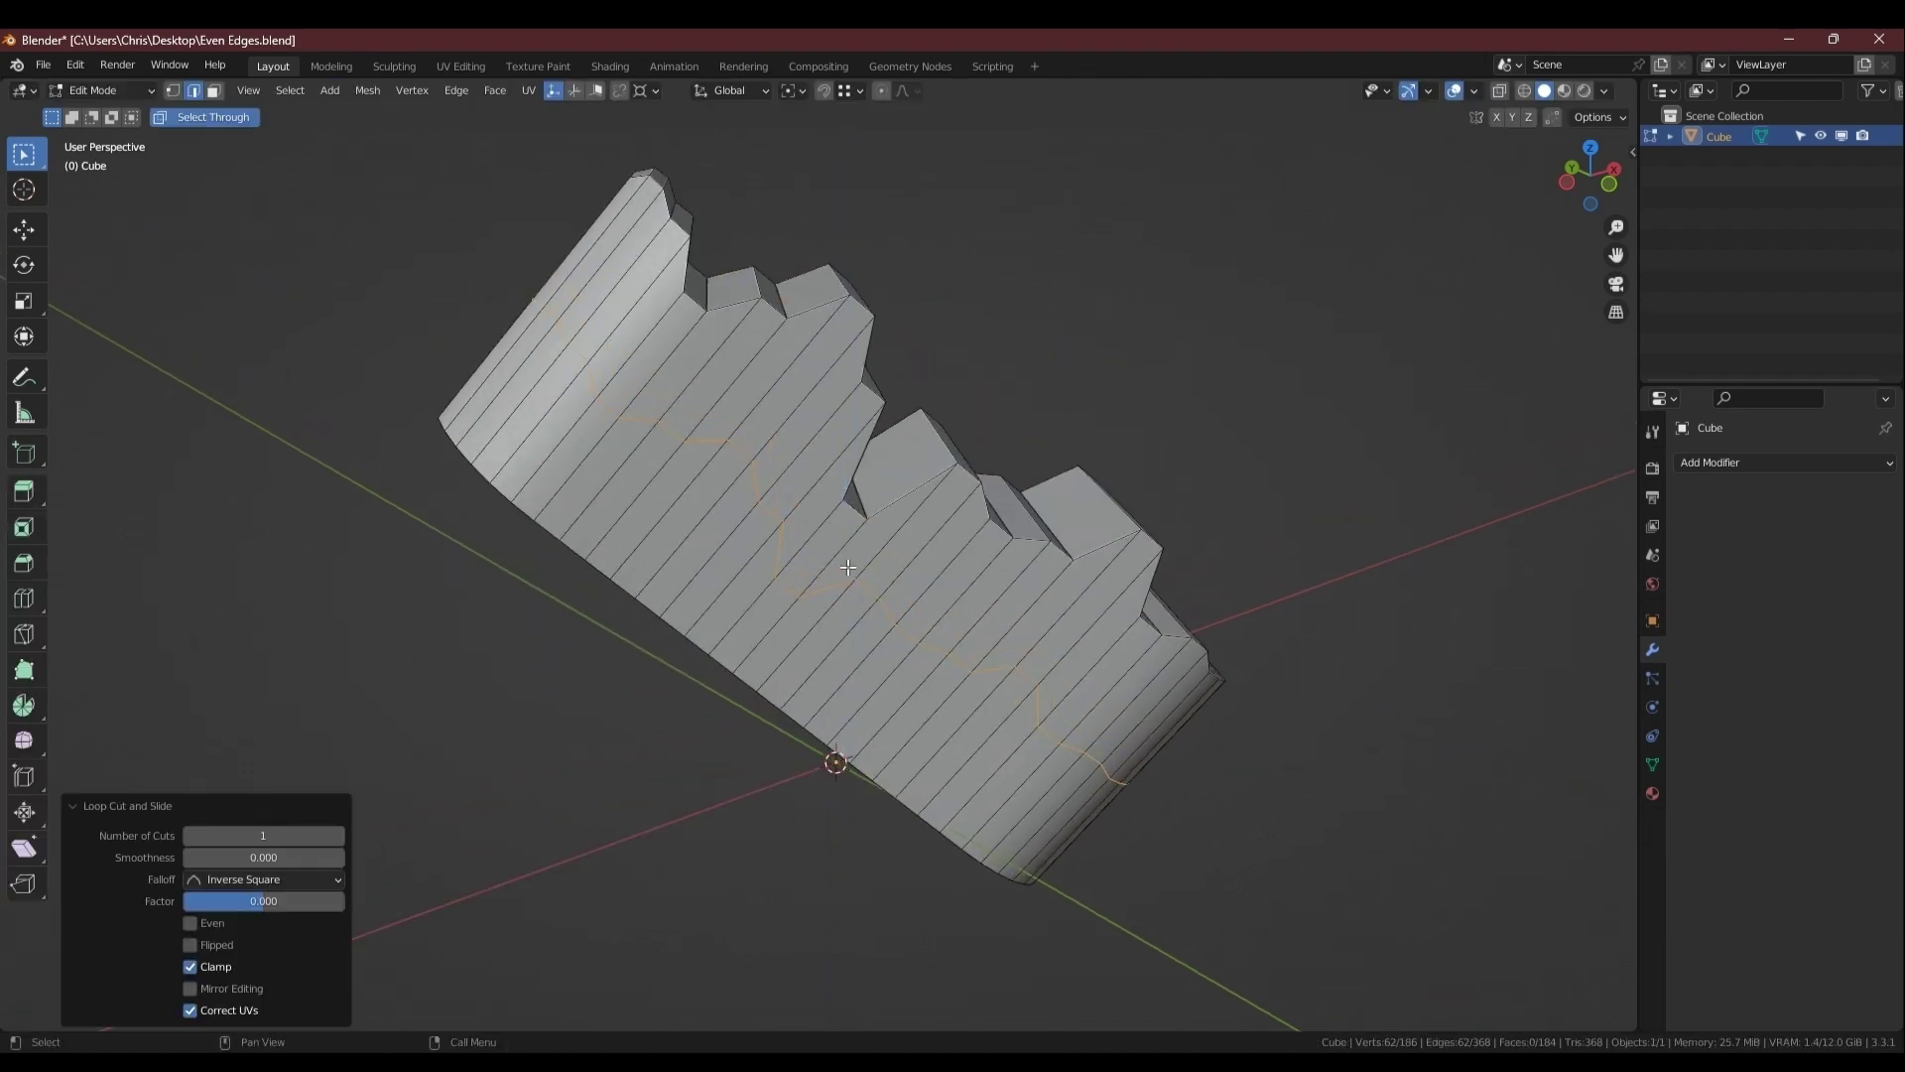
{"action": "key", "text": "Escape"}
{"action": "left_click", "coordinate": [788, 90]}
{"action": "left_click", "coordinate": [766, 91]}
{"action": "key", "text": "s"}
{"action": "key", "text": "y"}
{"action": "key", "text": "Escape"}
Select the coplanar faces of the angled base and snap the 3D cursor to them.
{"action": "middle_click_drag", "start_coordinate": [805, 453], "coordinate": [772, 623]}
{"action": "key", "text": "3"}
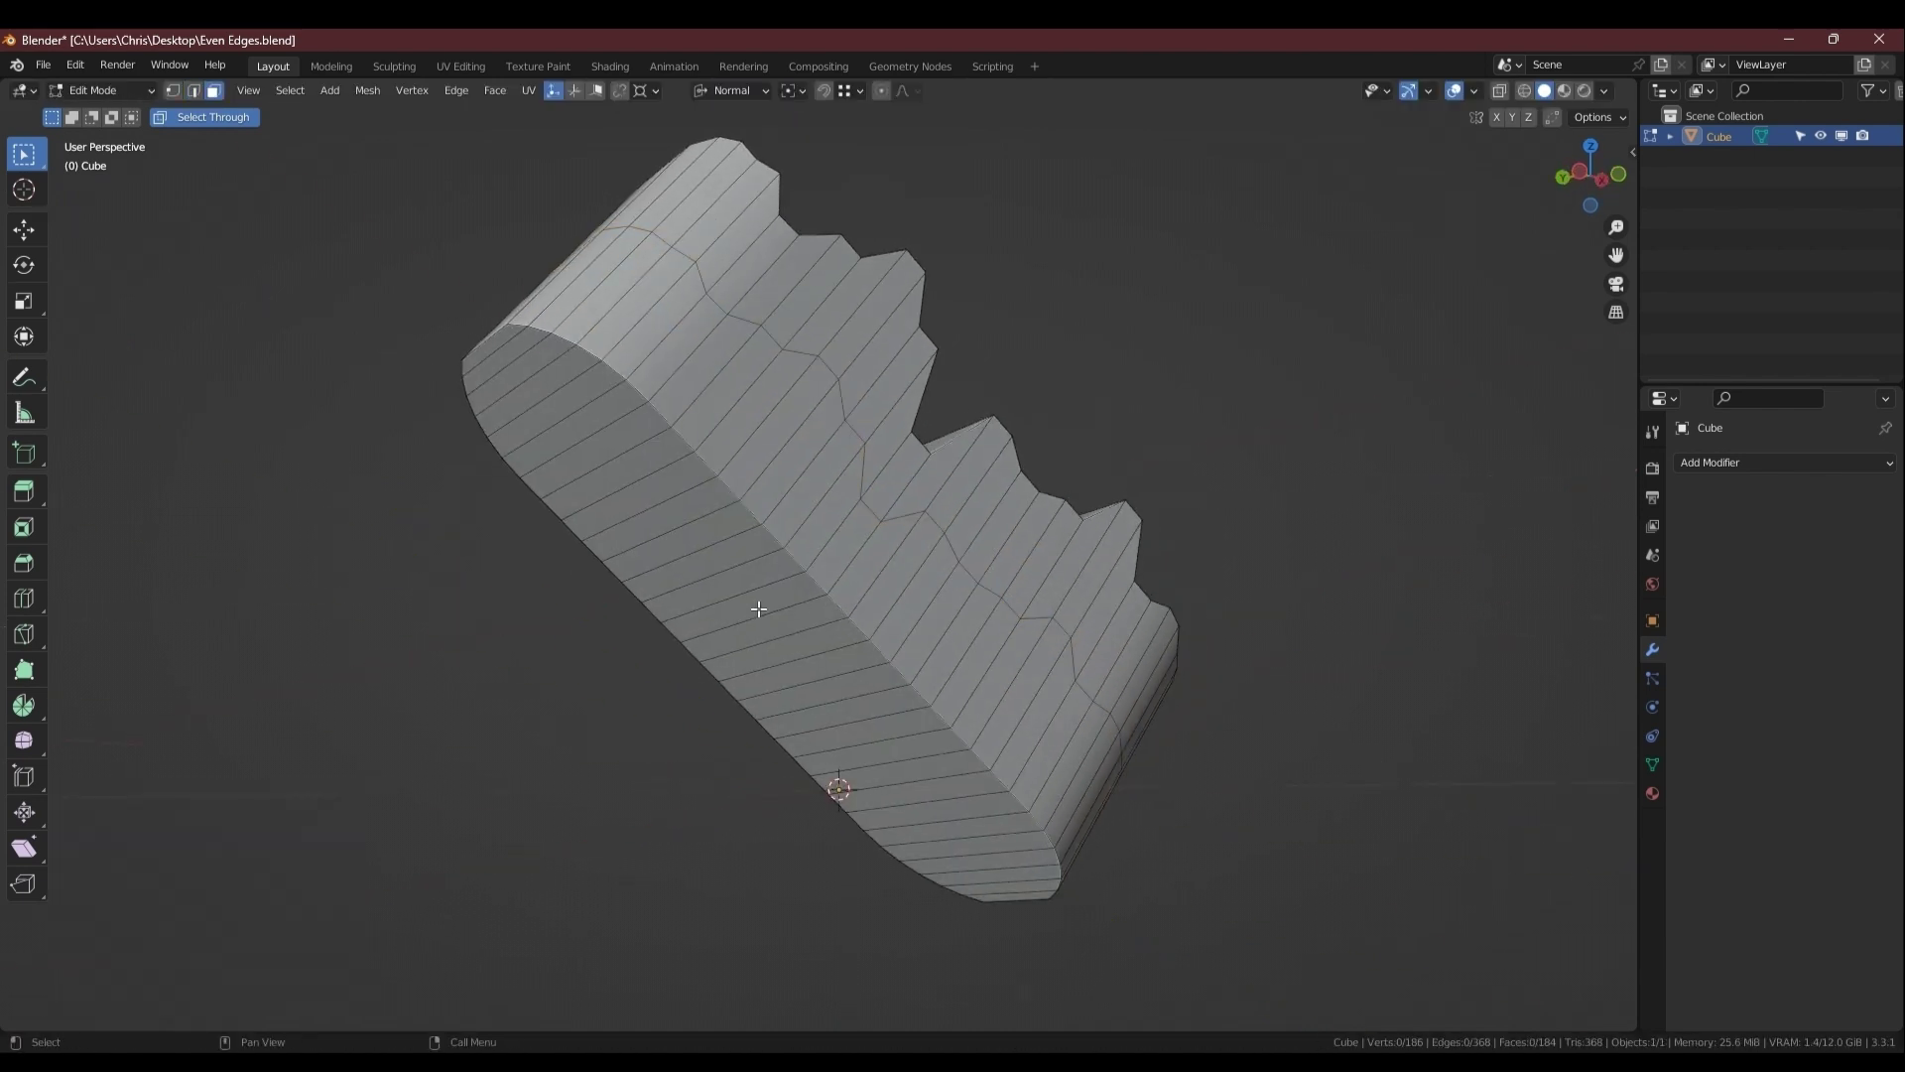
{"action": "left_click", "coordinate": [762, 607]}
{"action": "key", "text": "shift+g"}
{"action": "left_click", "coordinate": [692, 716]}
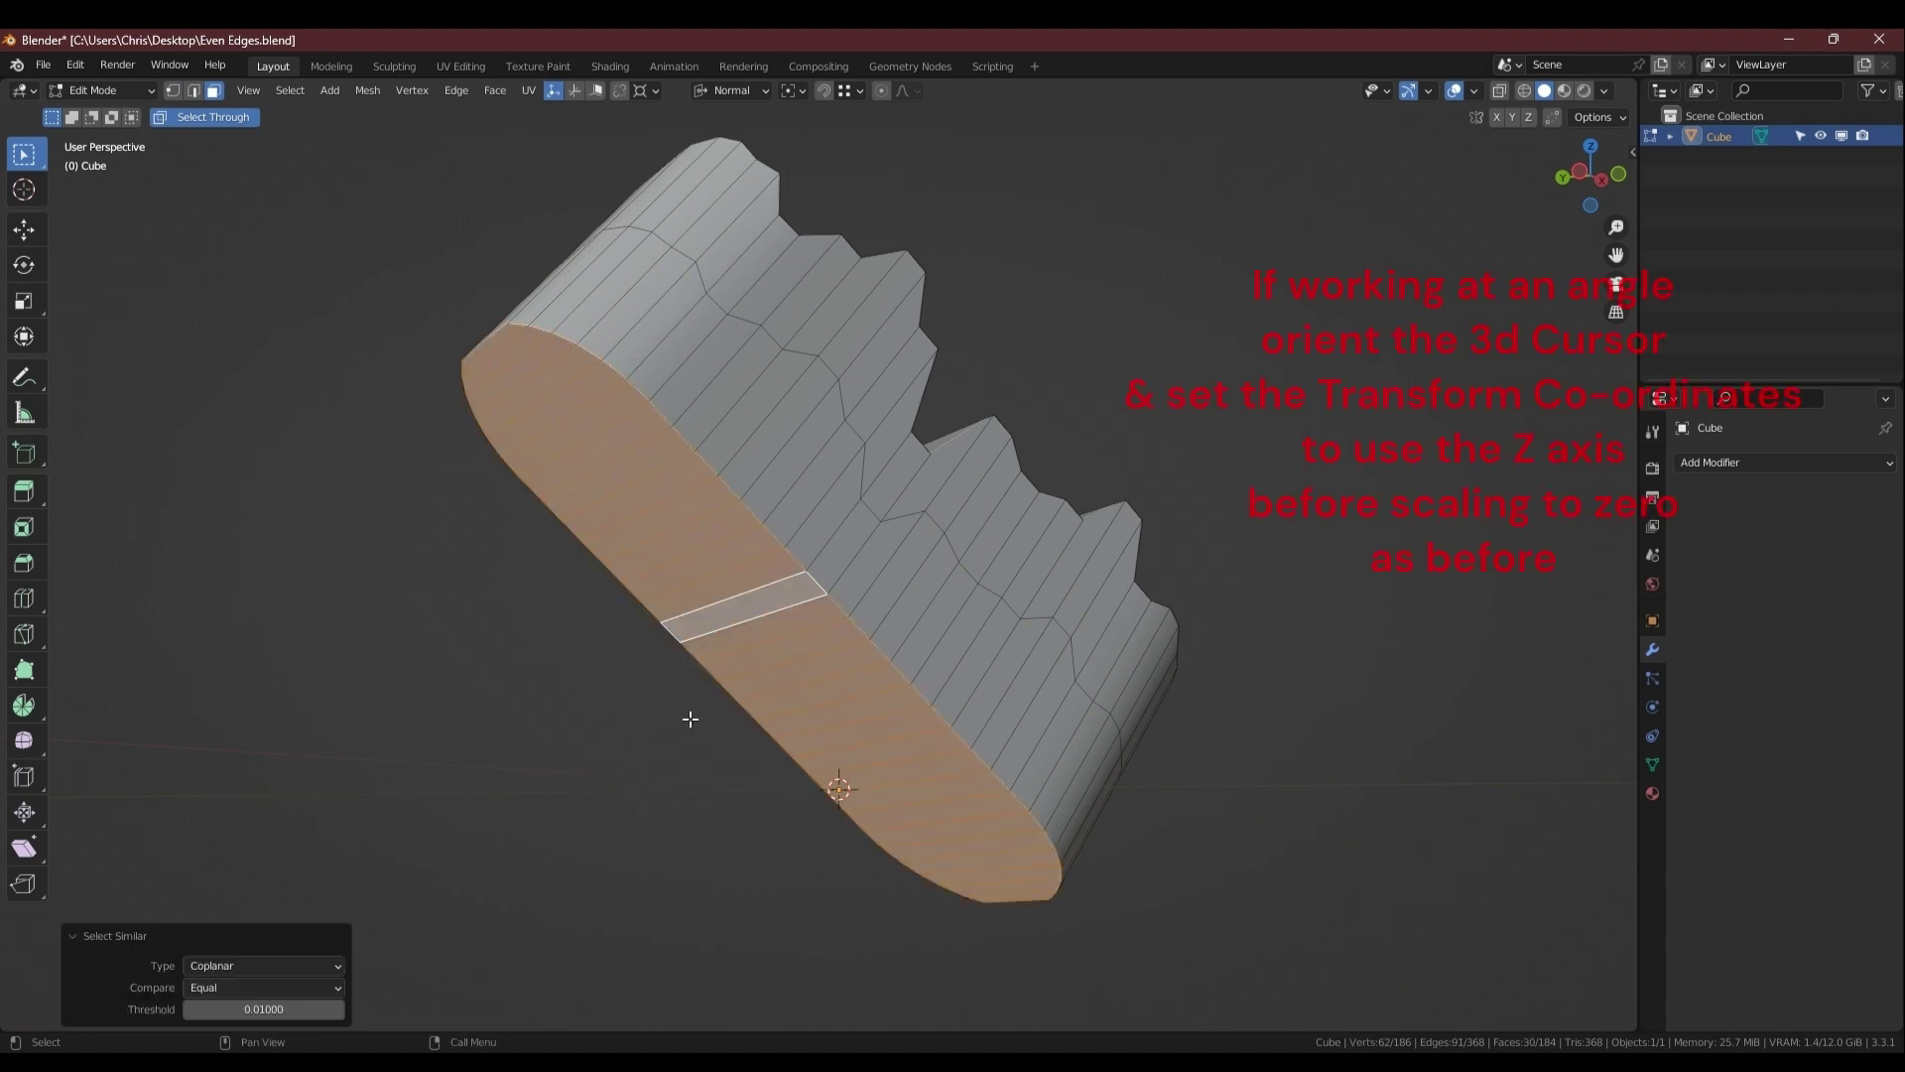
{"action": "key", "text": "shift+s"}
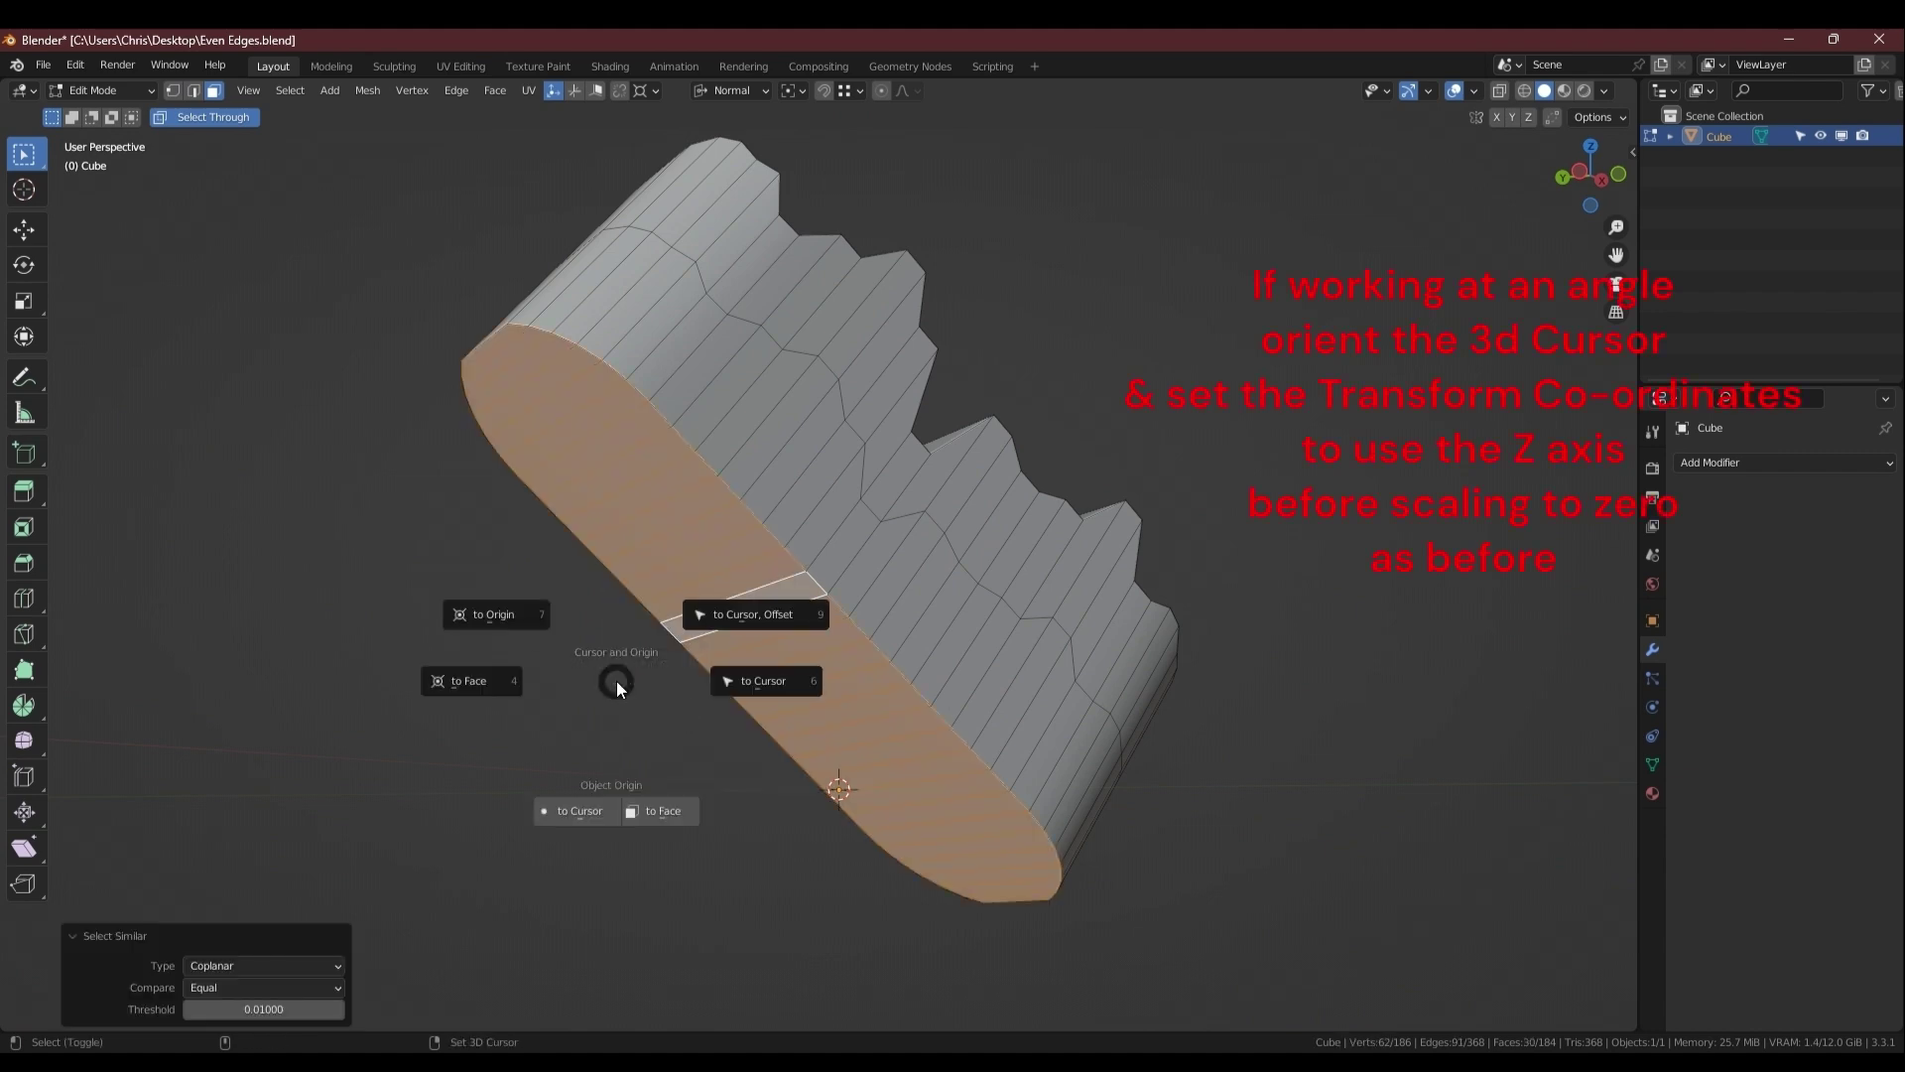
{"action": "left_click", "coordinate": [487, 680]}
Set the transform orientation to Cursor and the pivot point to 3D Cursor.
{"action": "middle_click_drag", "start_coordinate": [486, 680], "coordinate": [747, 511]}
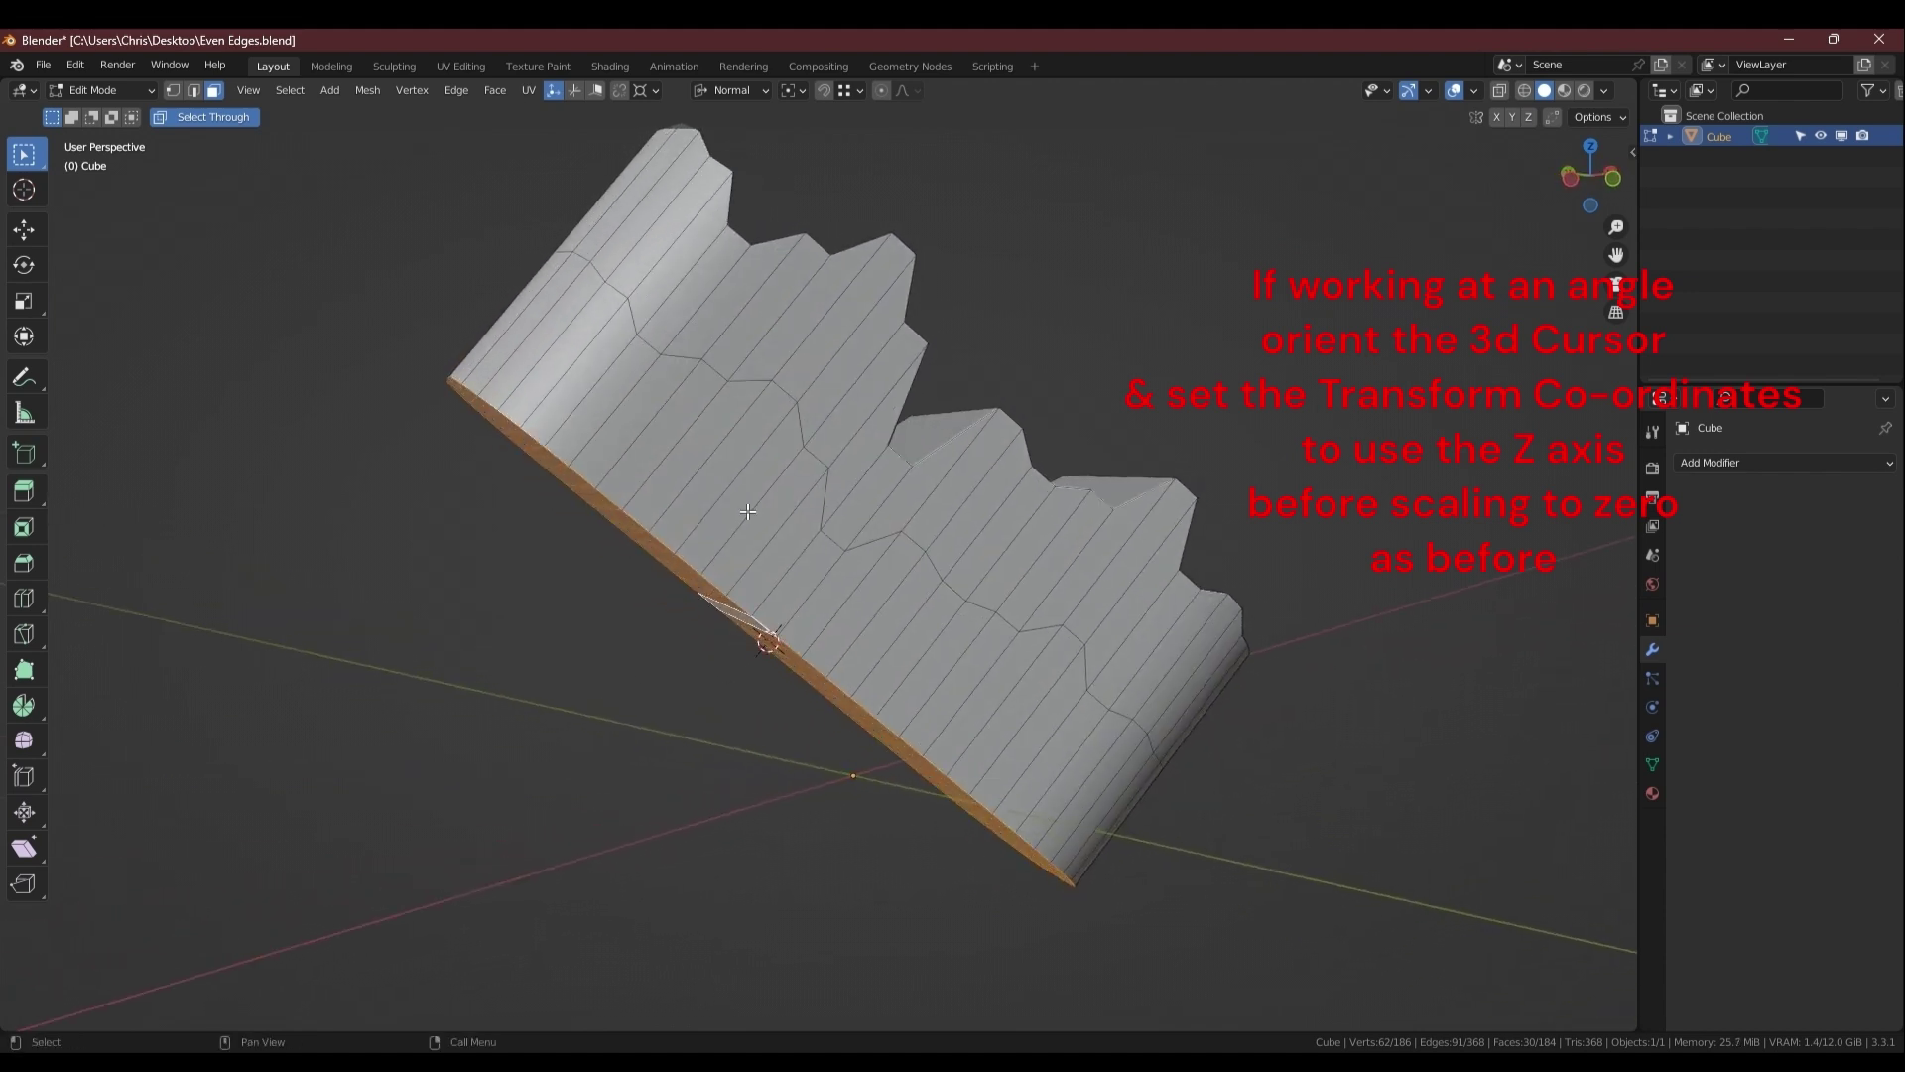
{"action": "left_click", "coordinate": [760, 94]}
{"action": "left_click", "coordinate": [659, 260]}
{"action": "left_click", "coordinate": [793, 93]}
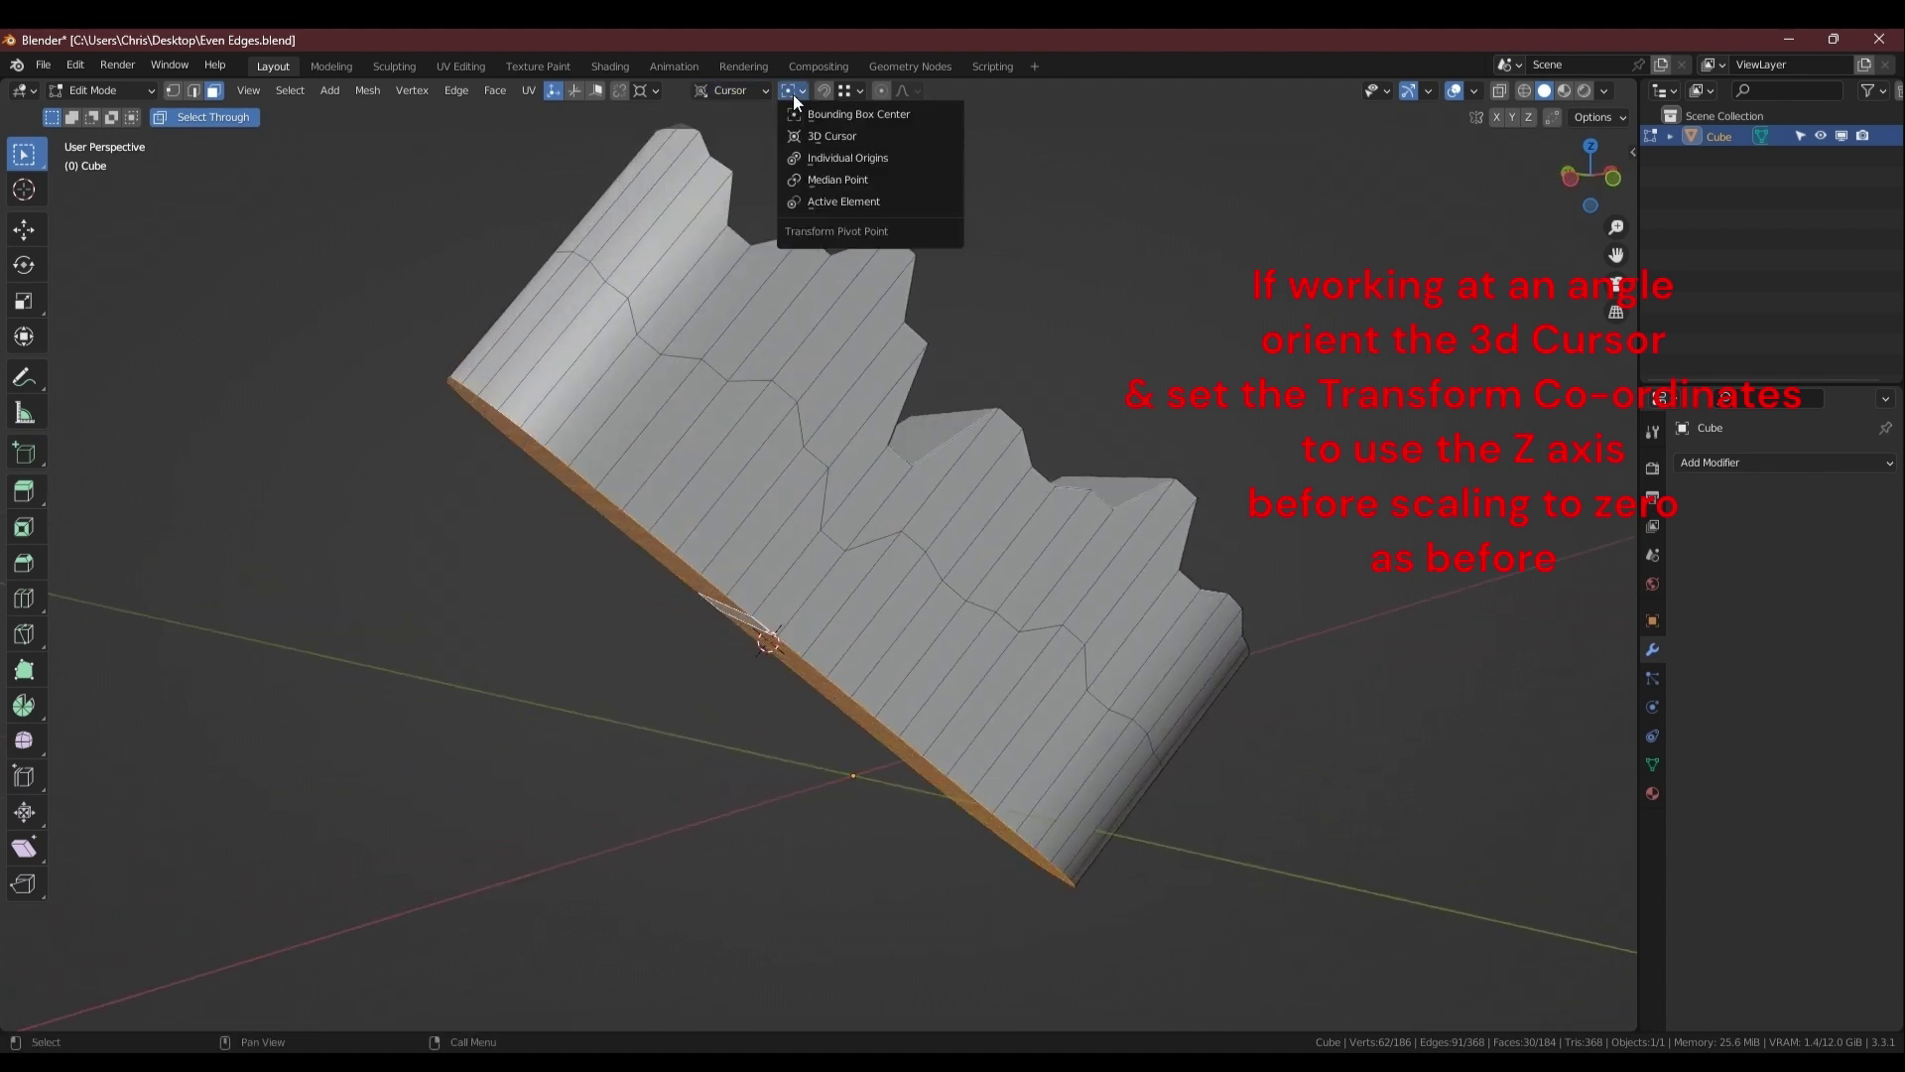
{"action": "left_click", "coordinate": [820, 136]}
Scale the wavy loop to 0 along cursor Z, then move it along that axis.
{"action": "key", "text": "2"}
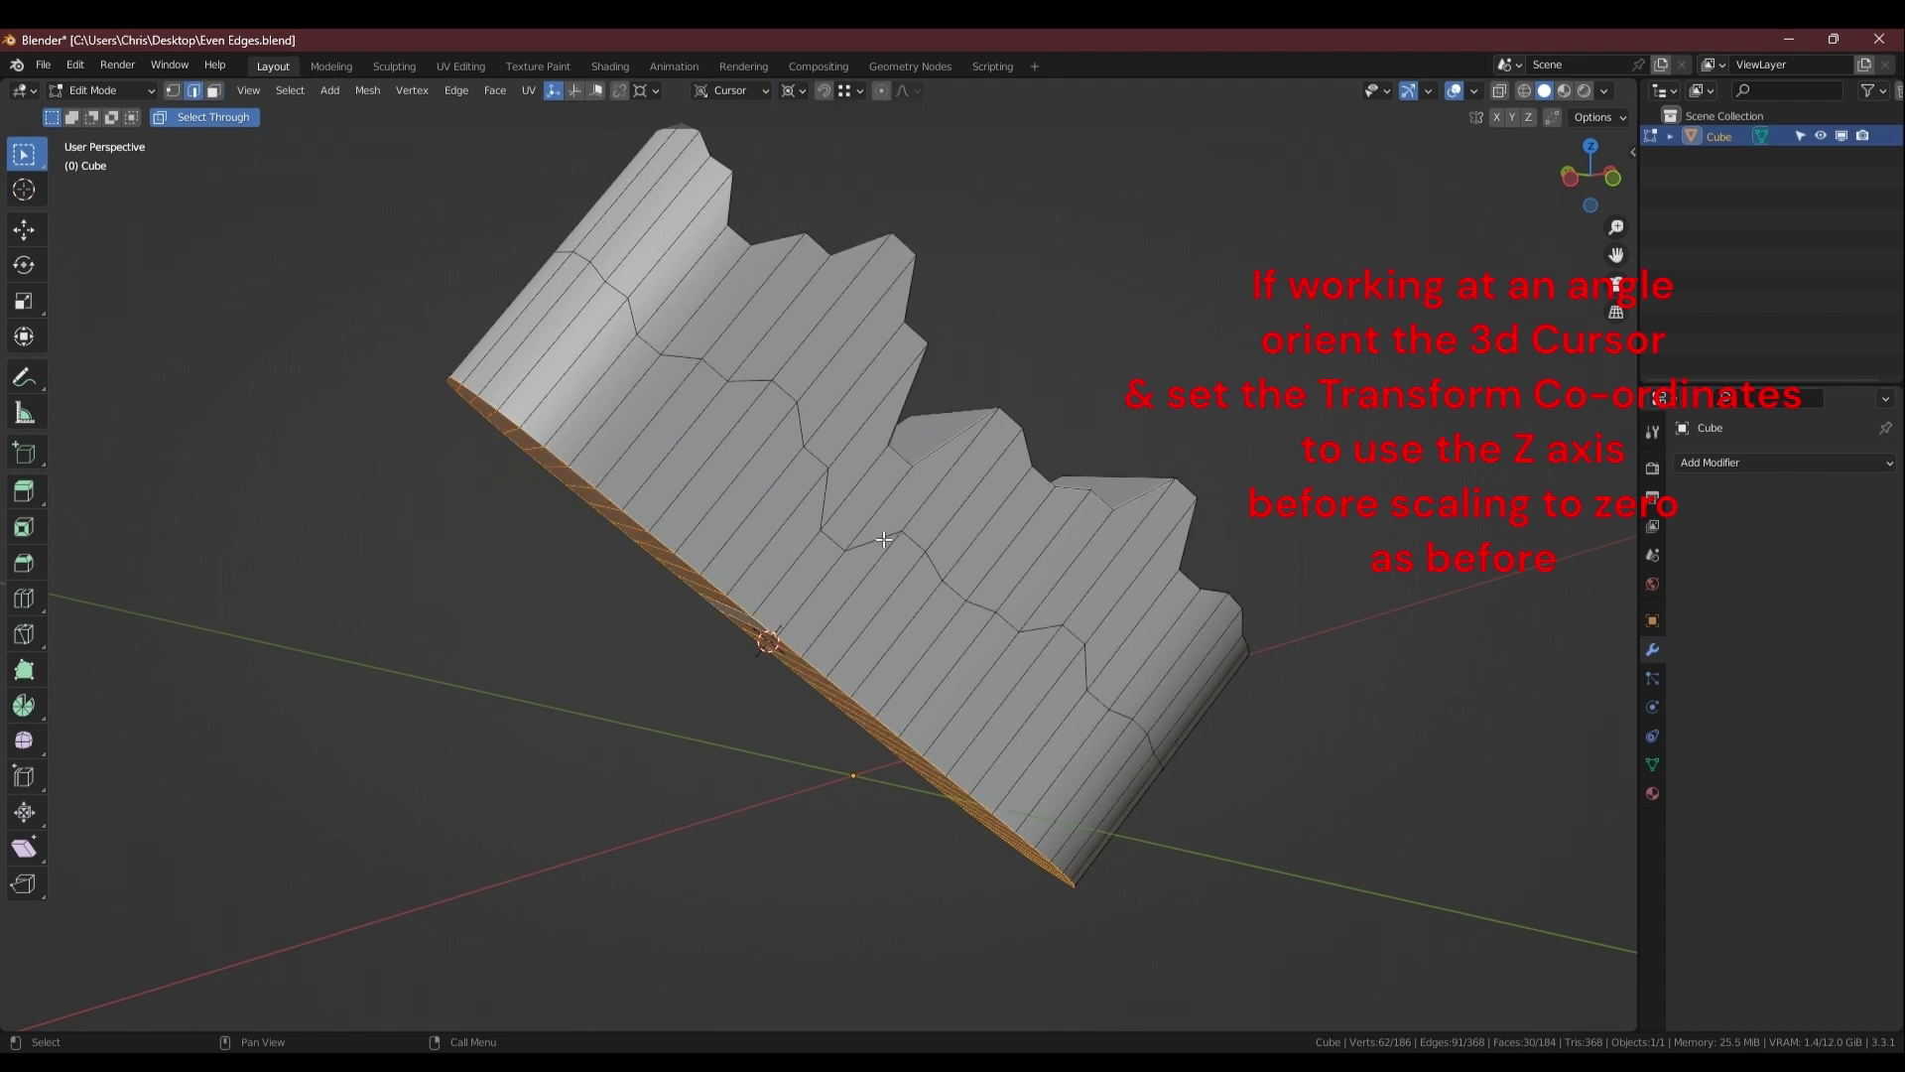
{"action": "key", "text": "s"}
{"action": "key", "text": "z"}
{"action": "key", "text": "z"}
{"action": "key", "text": "z"}
{"action": "key", "text": "z"}
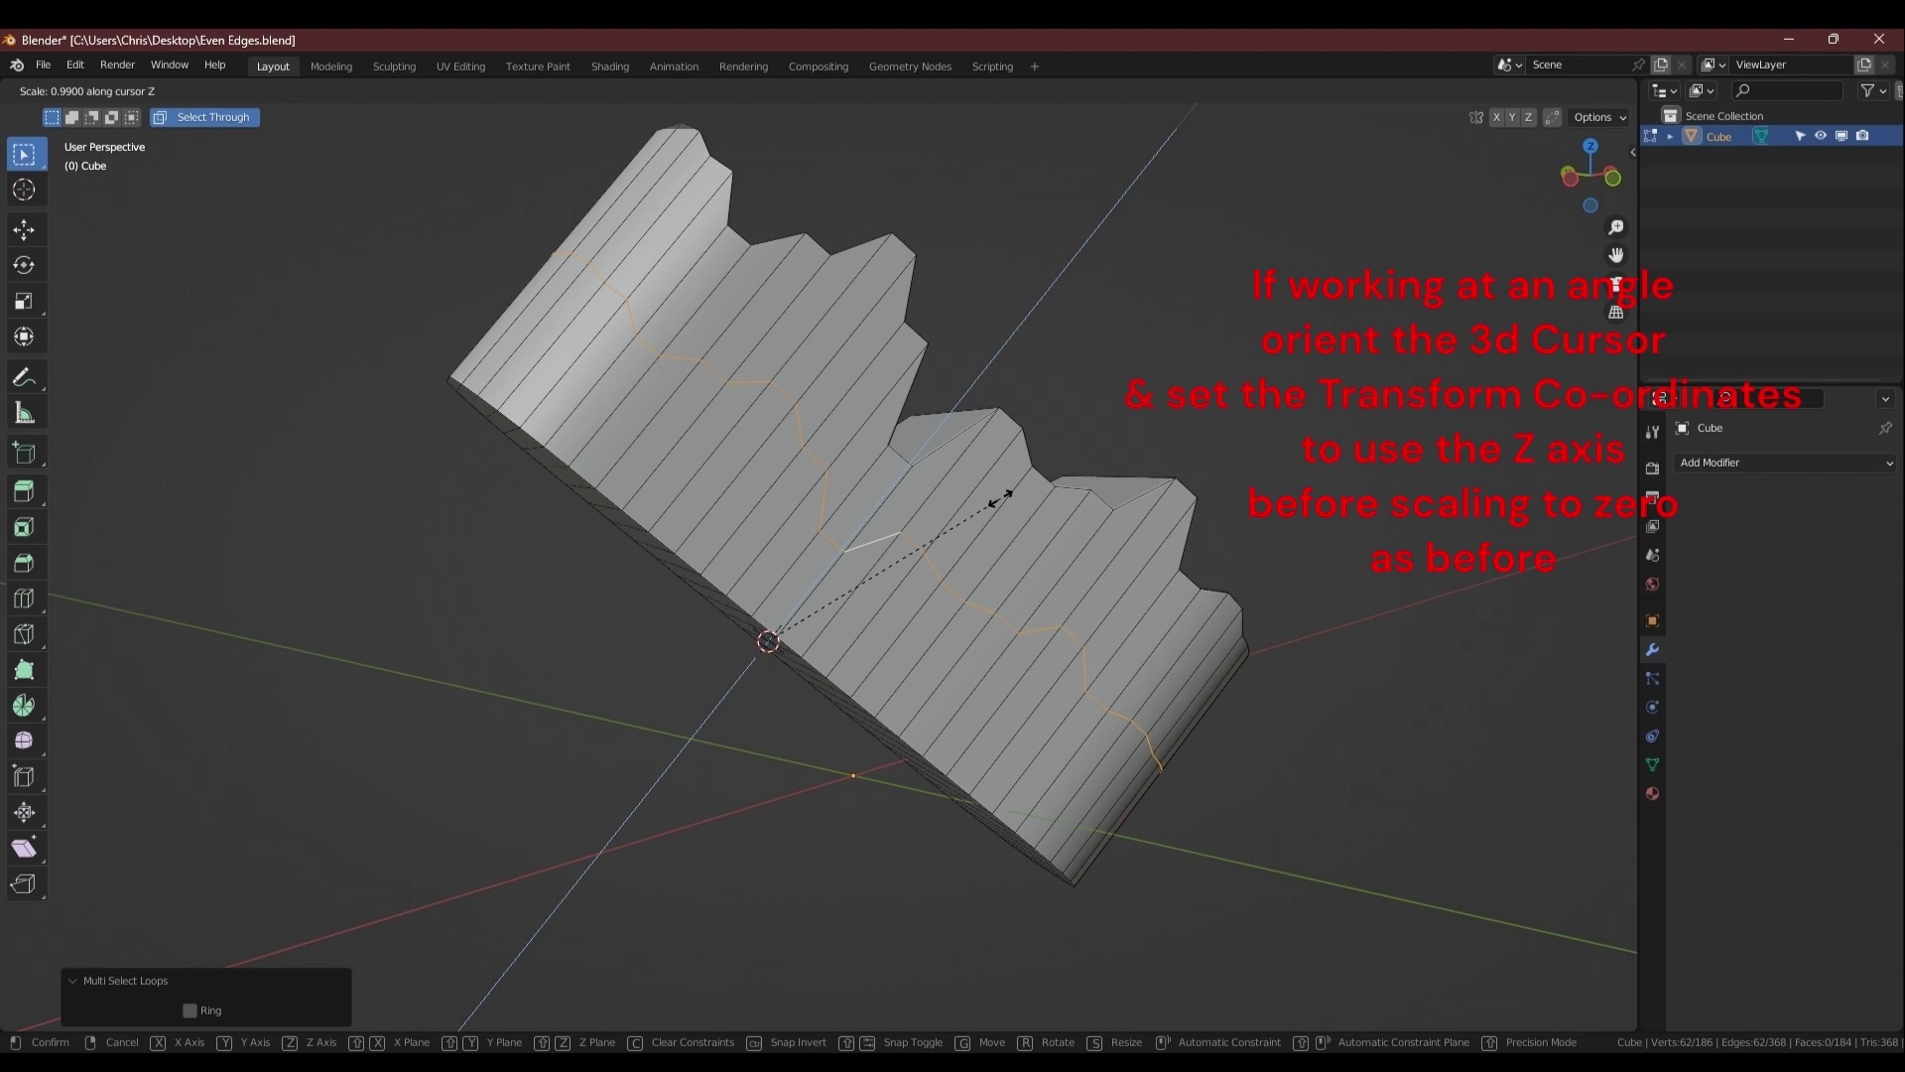
{"action": "key", "text": "0"}
{"action": "key", "text": "Return"}
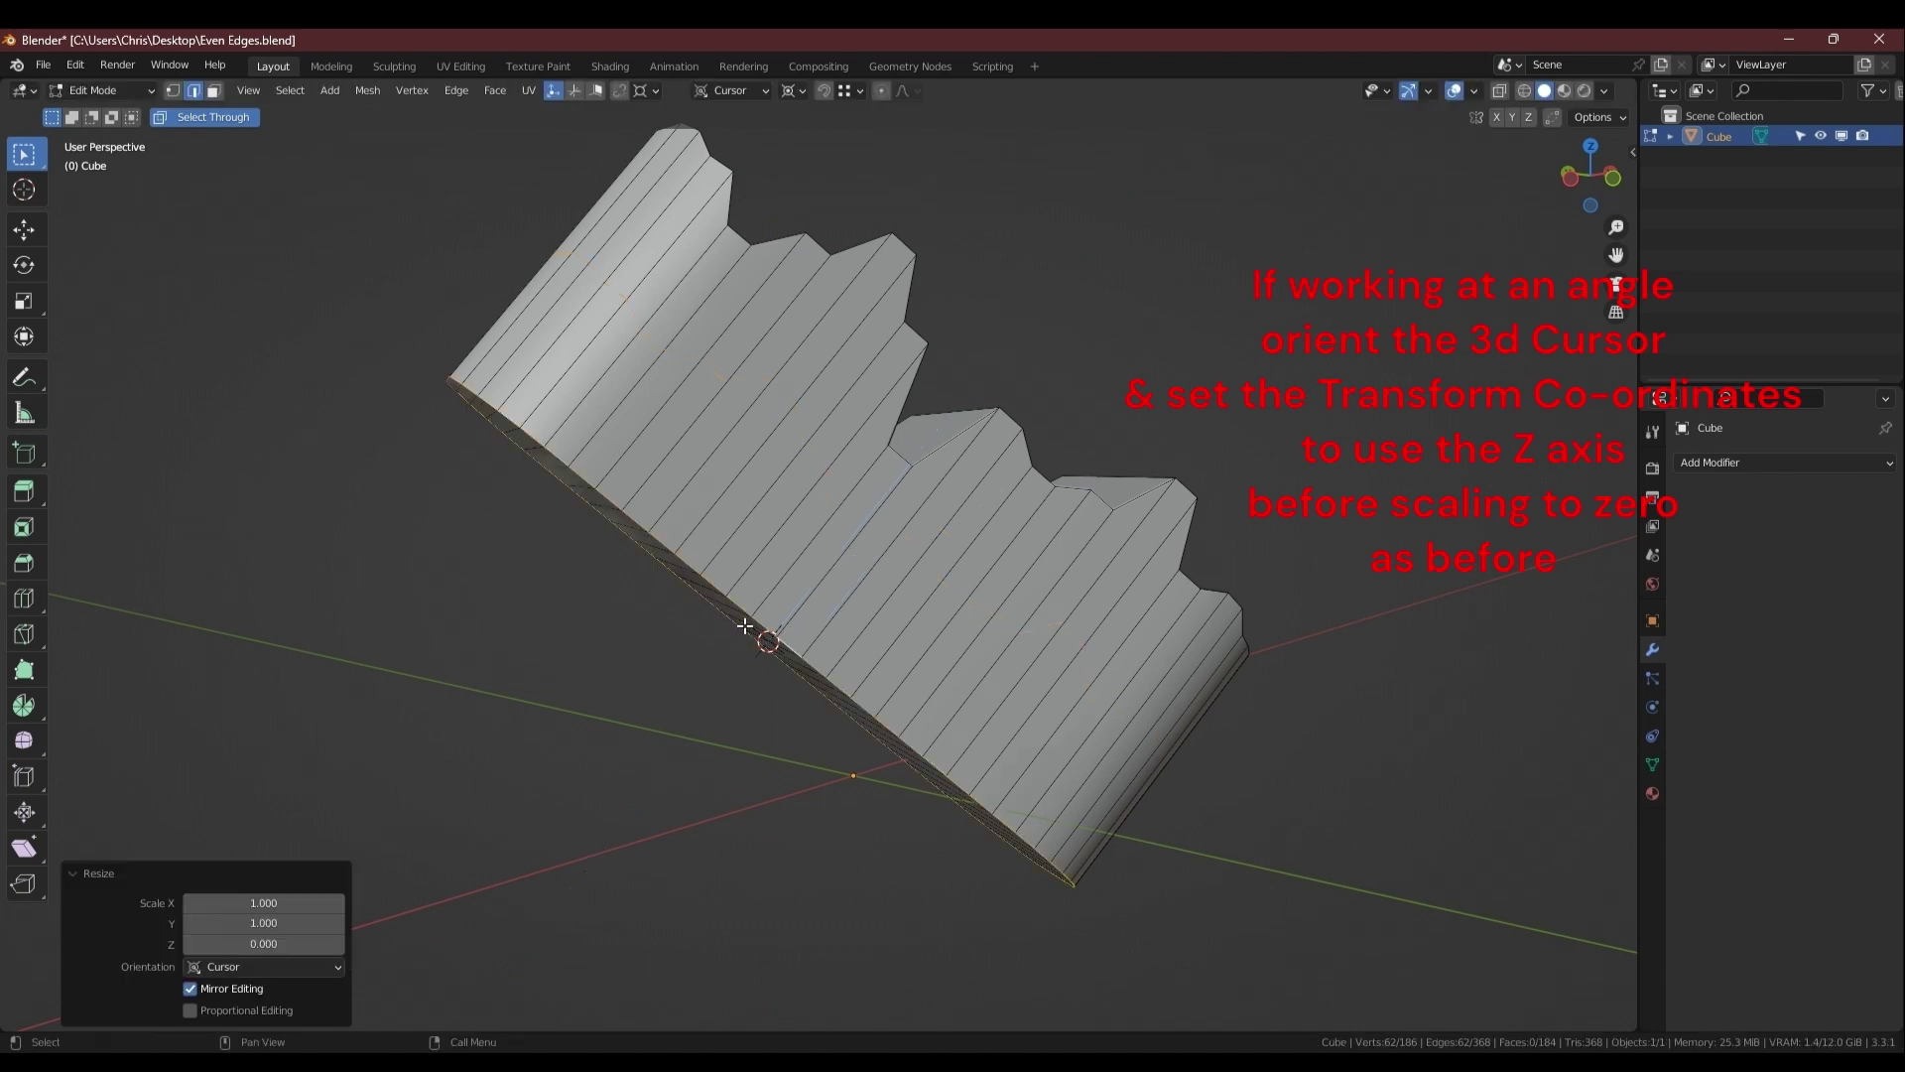
{"action": "key", "text": "g"}
{"action": "key", "text": "z"}
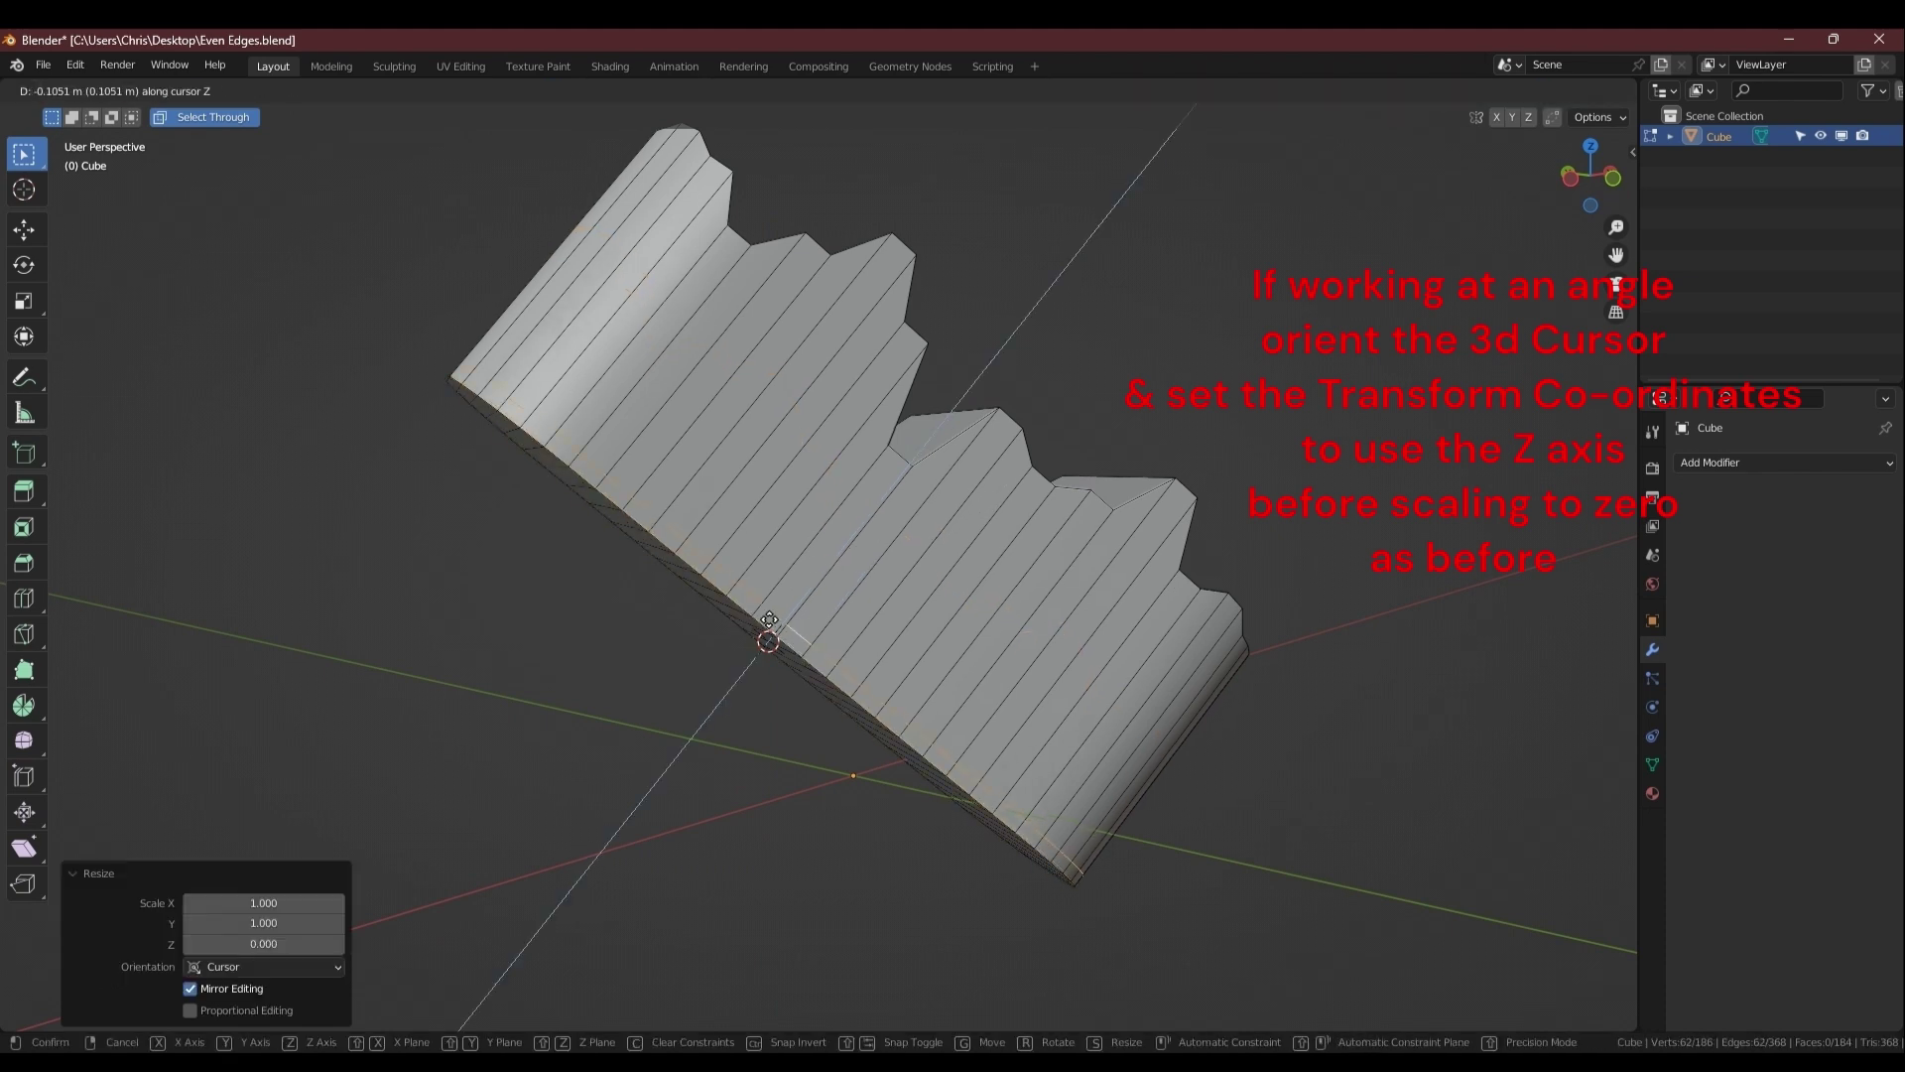
{"action": "left_click", "coordinate": [877, 564]}
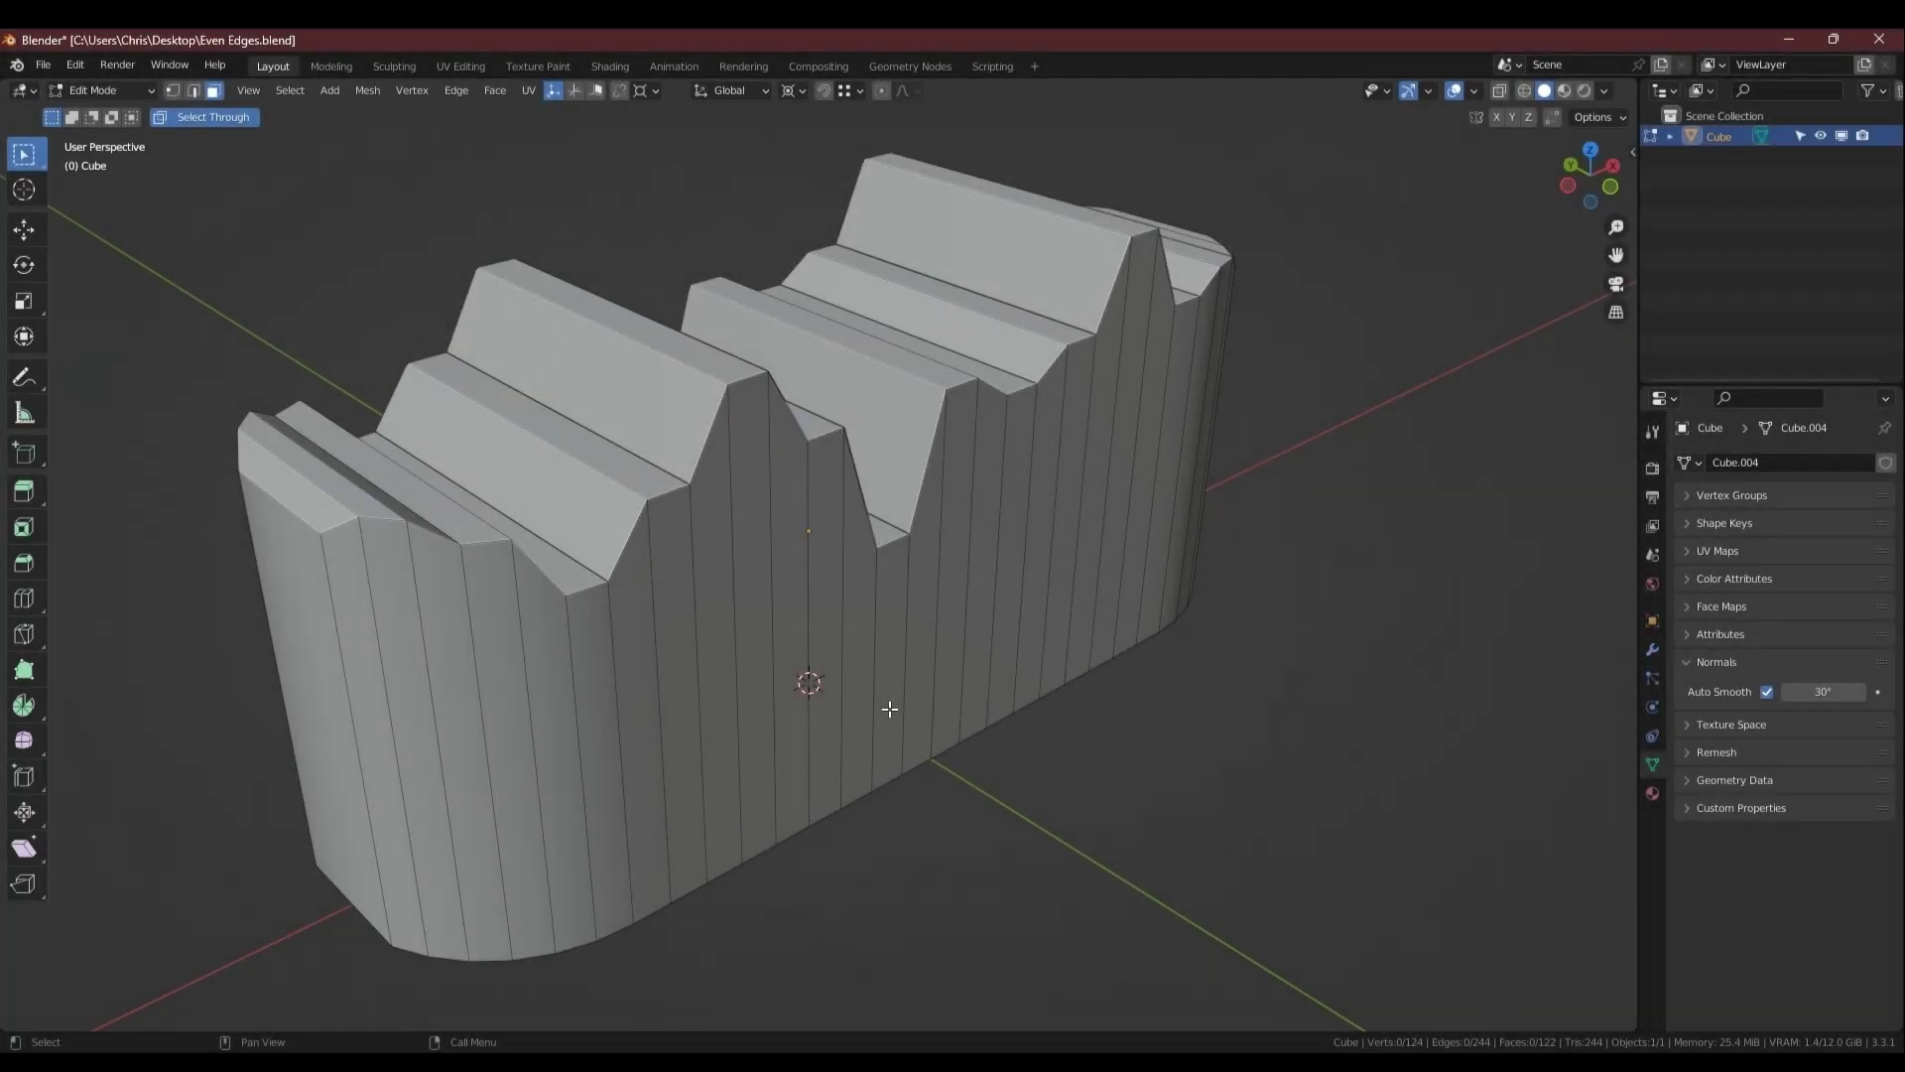
Inset the side face ring with Offset Even off, Edge Rail on, and thickness raised to 0.2425 m.
{"action": "left_click", "coordinate": [794, 673], "text": "alt"}
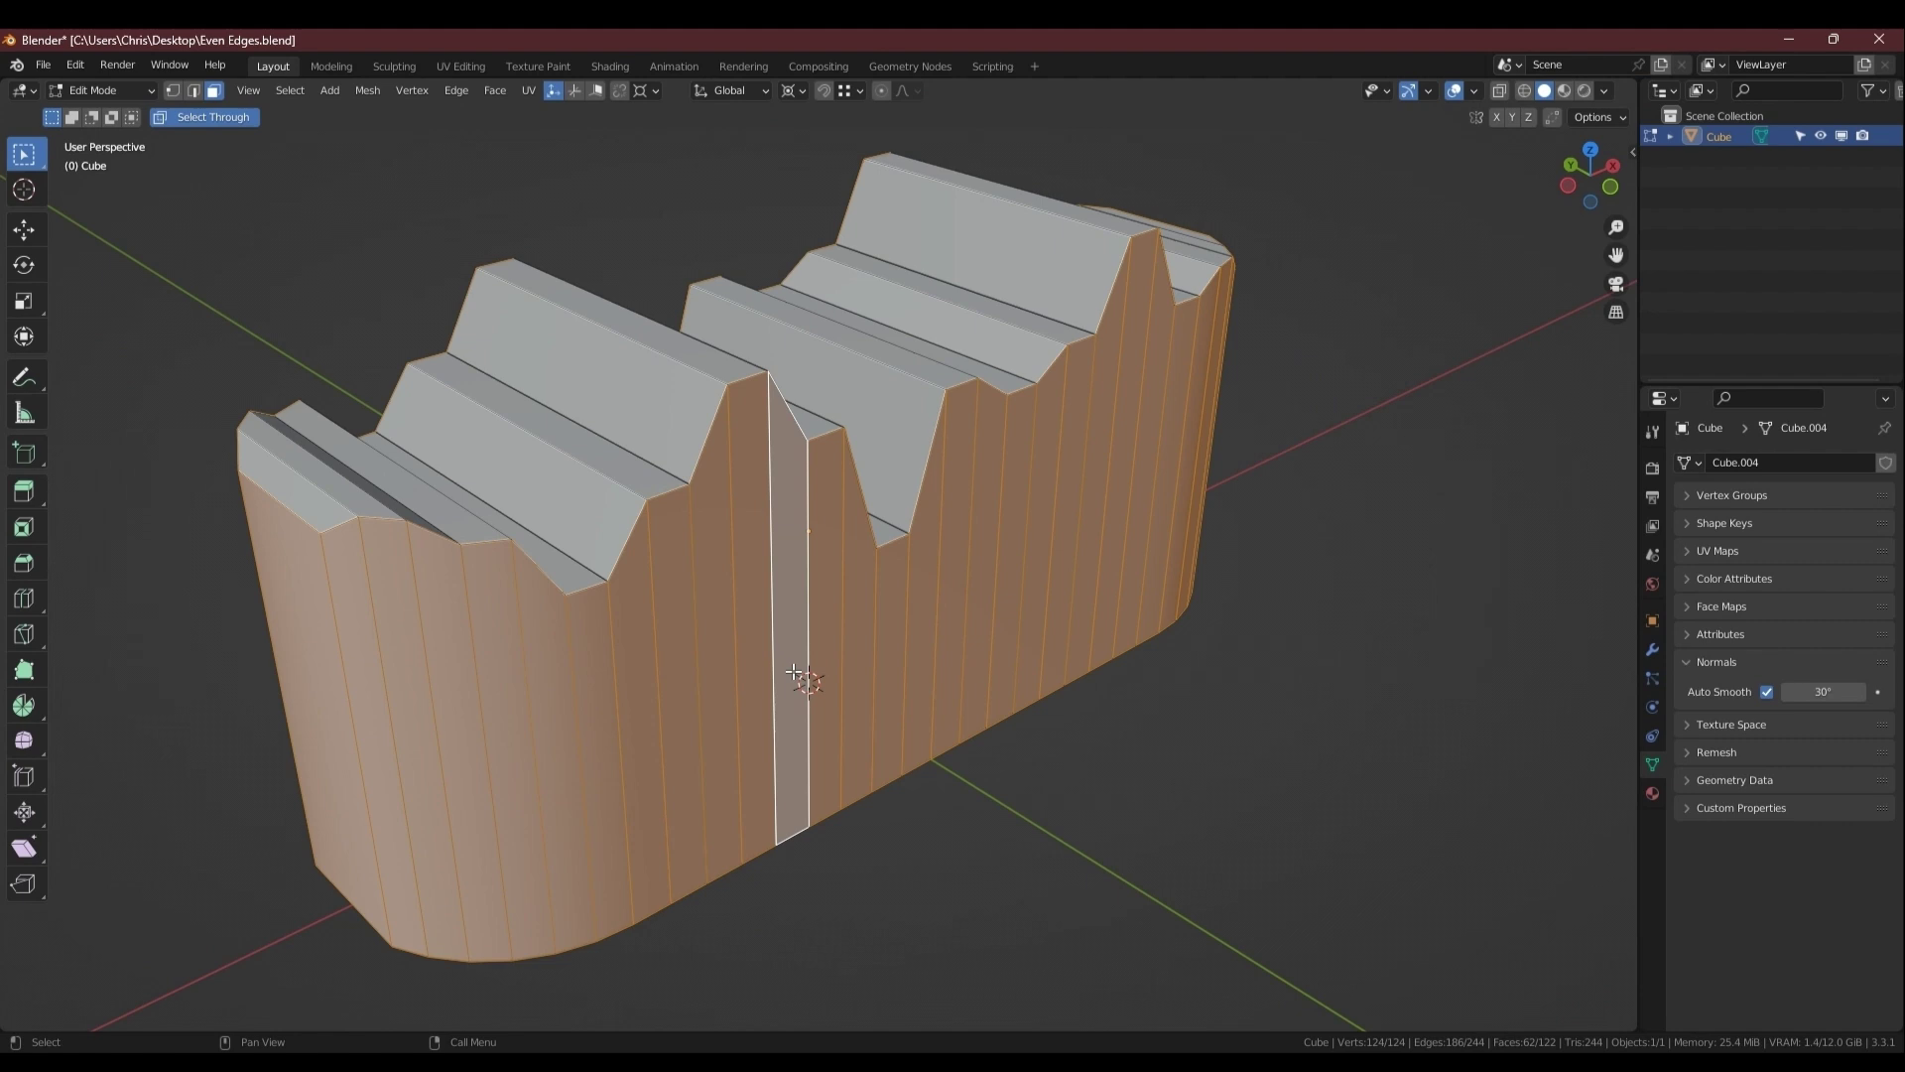
{"action": "key", "text": "i"}
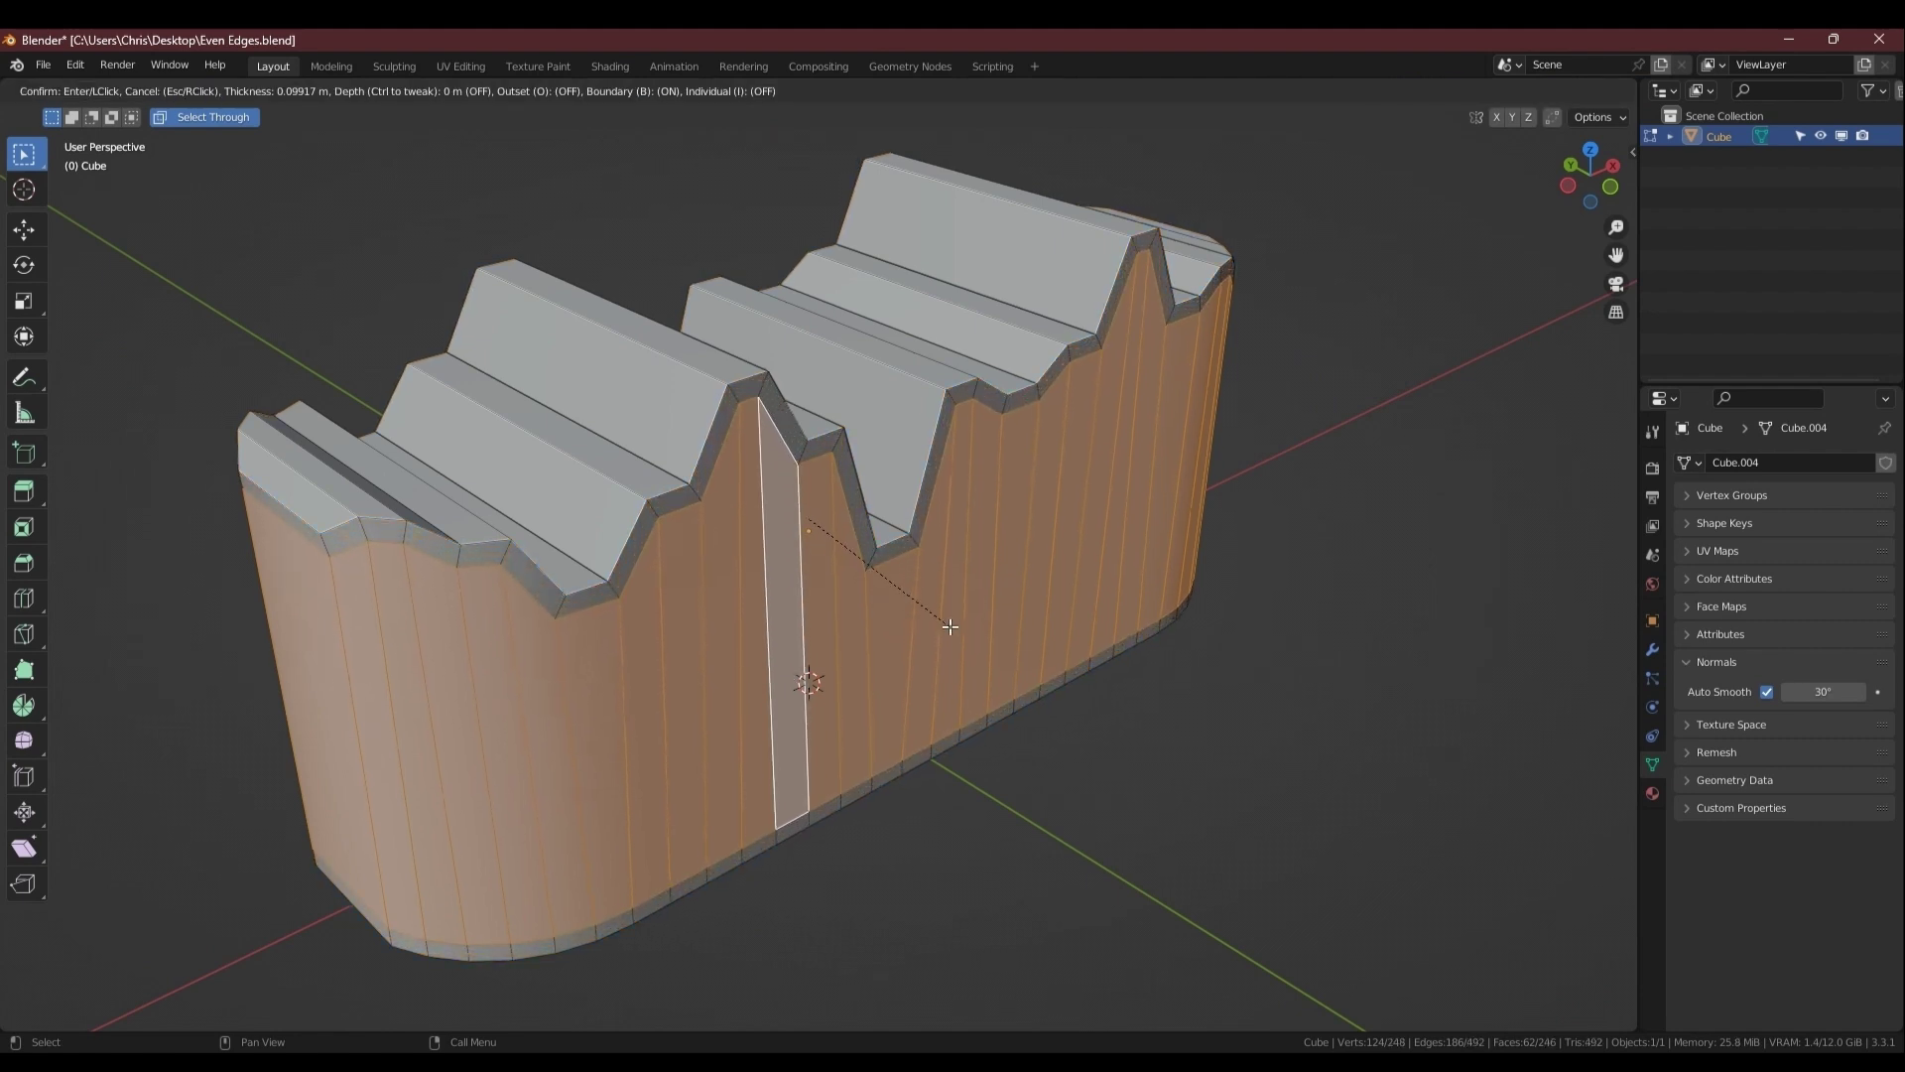
{"action": "left_click", "coordinate": [950, 625]}
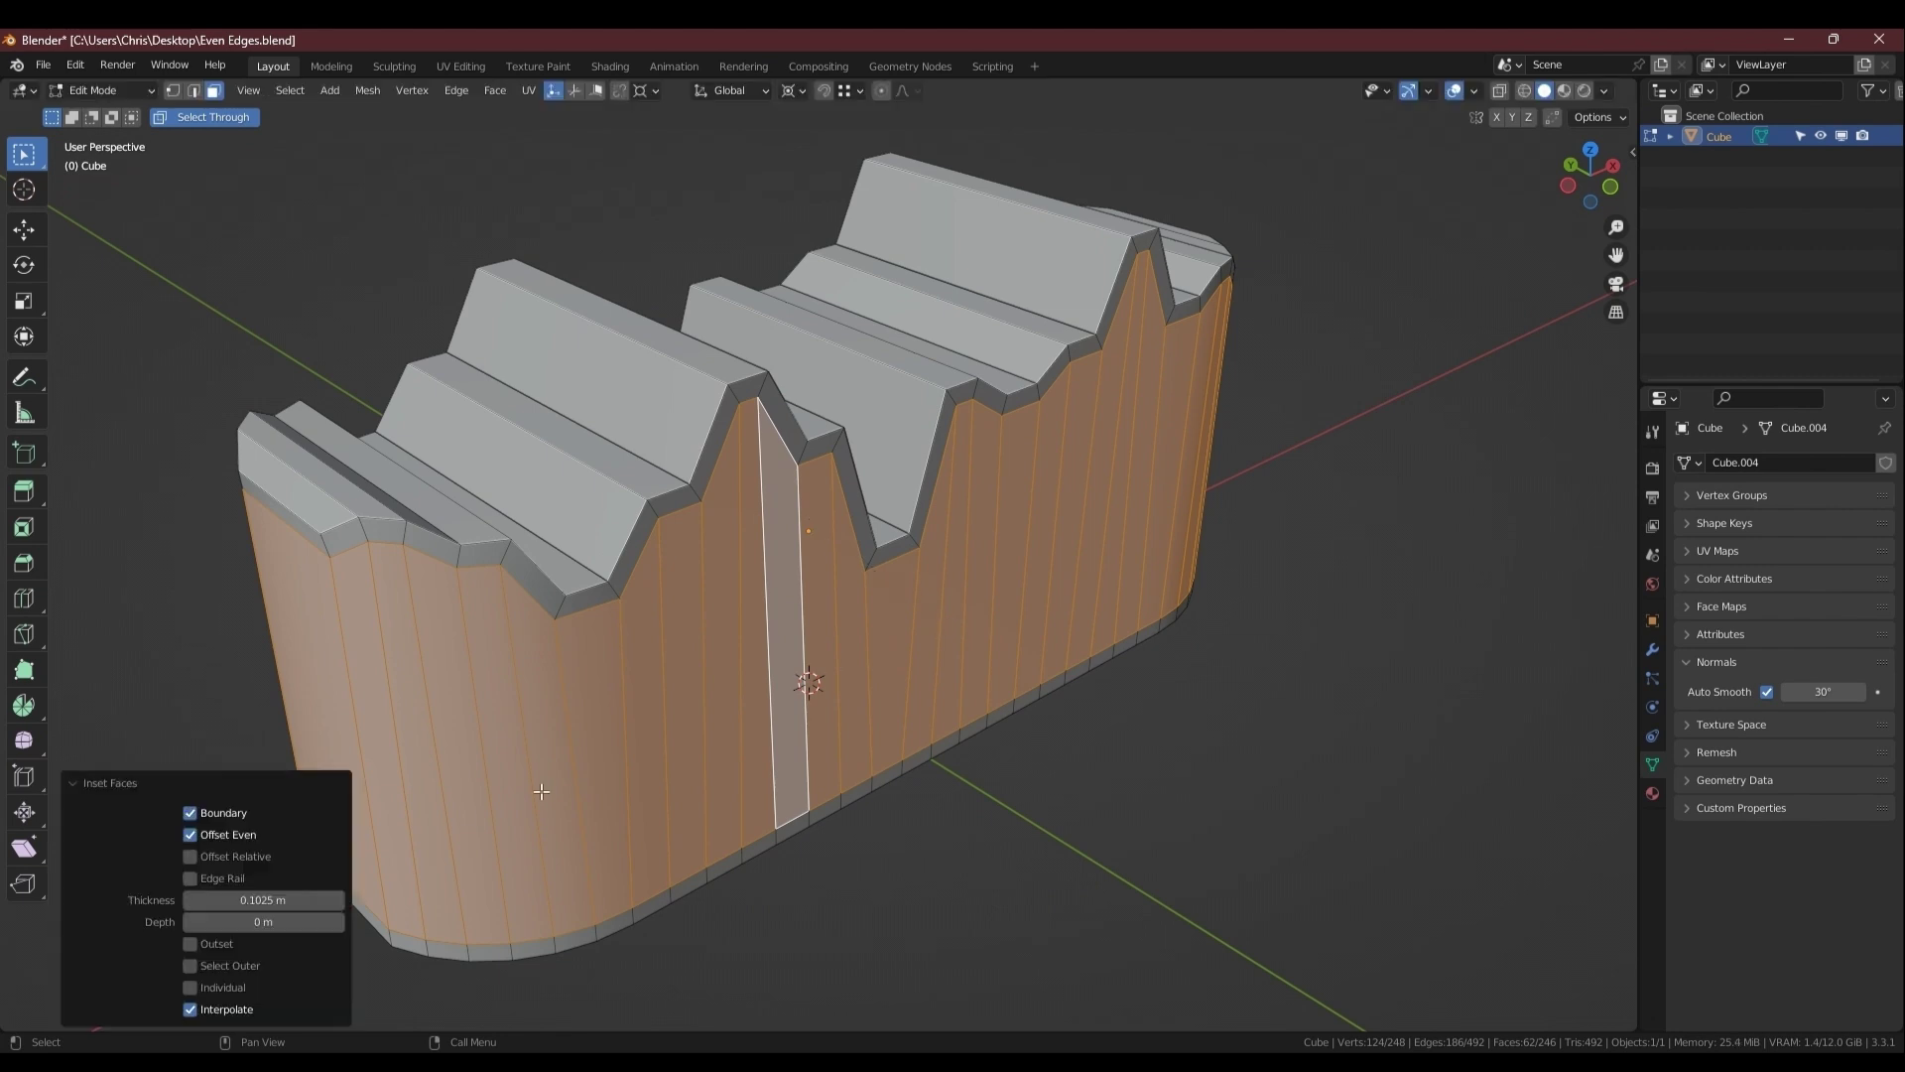
{"action": "left_click", "coordinate": [241, 834]}
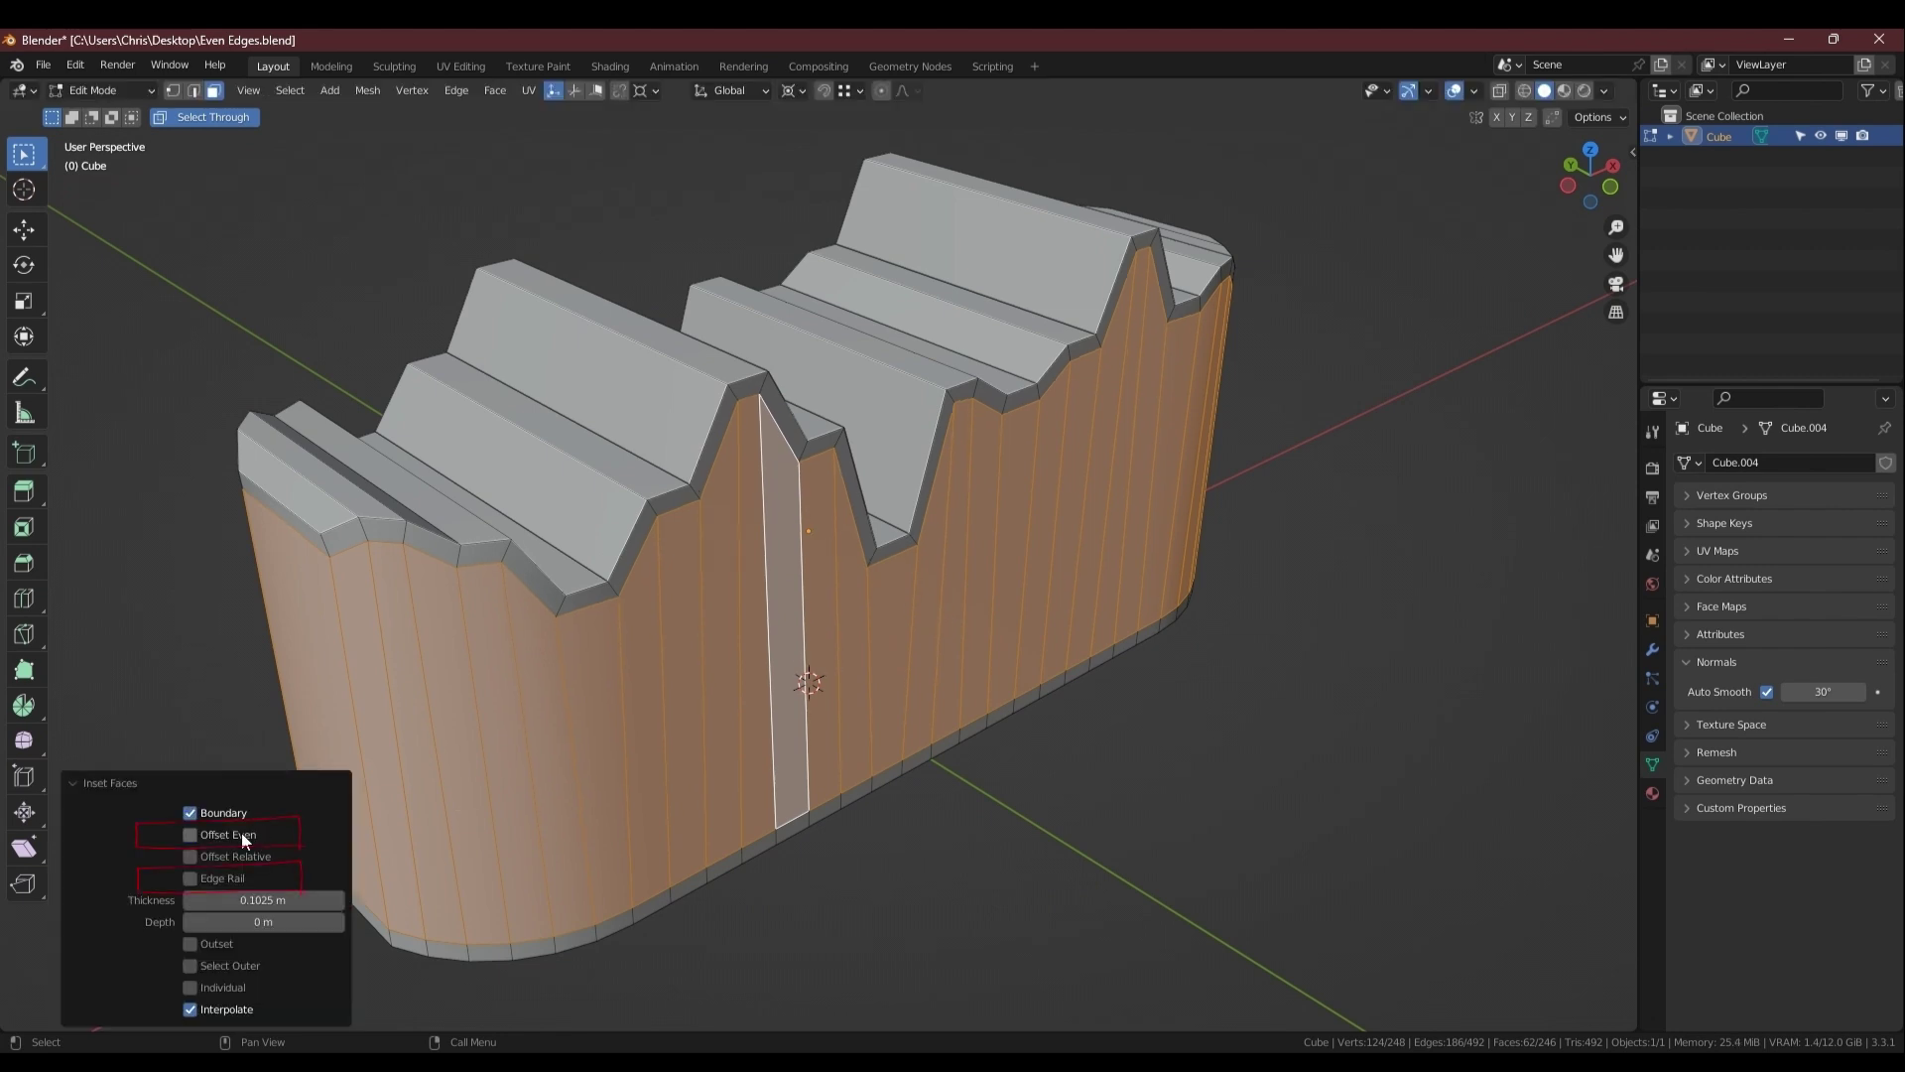
{"action": "left_click", "coordinate": [209, 878]}
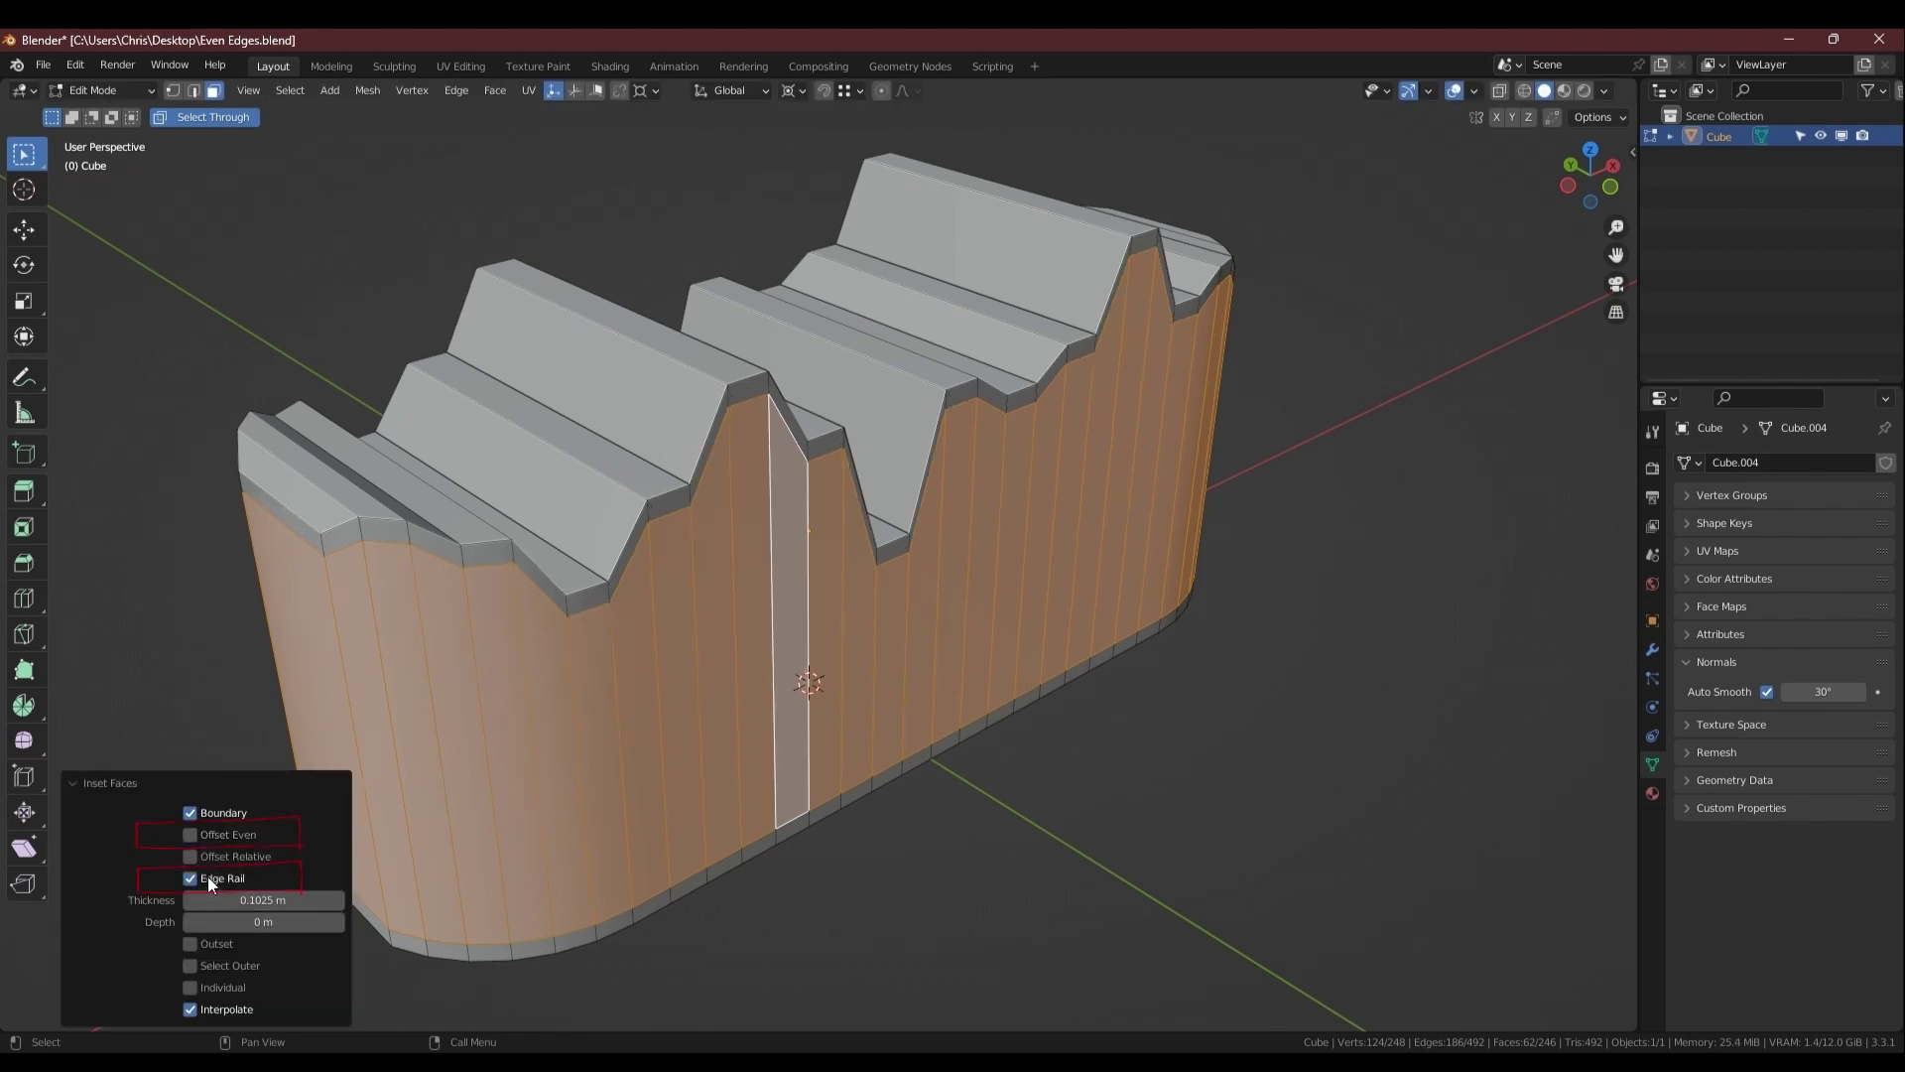
{"action": "left_click_drag", "start_coordinate": [263, 900], "coordinate": [315, 900]}
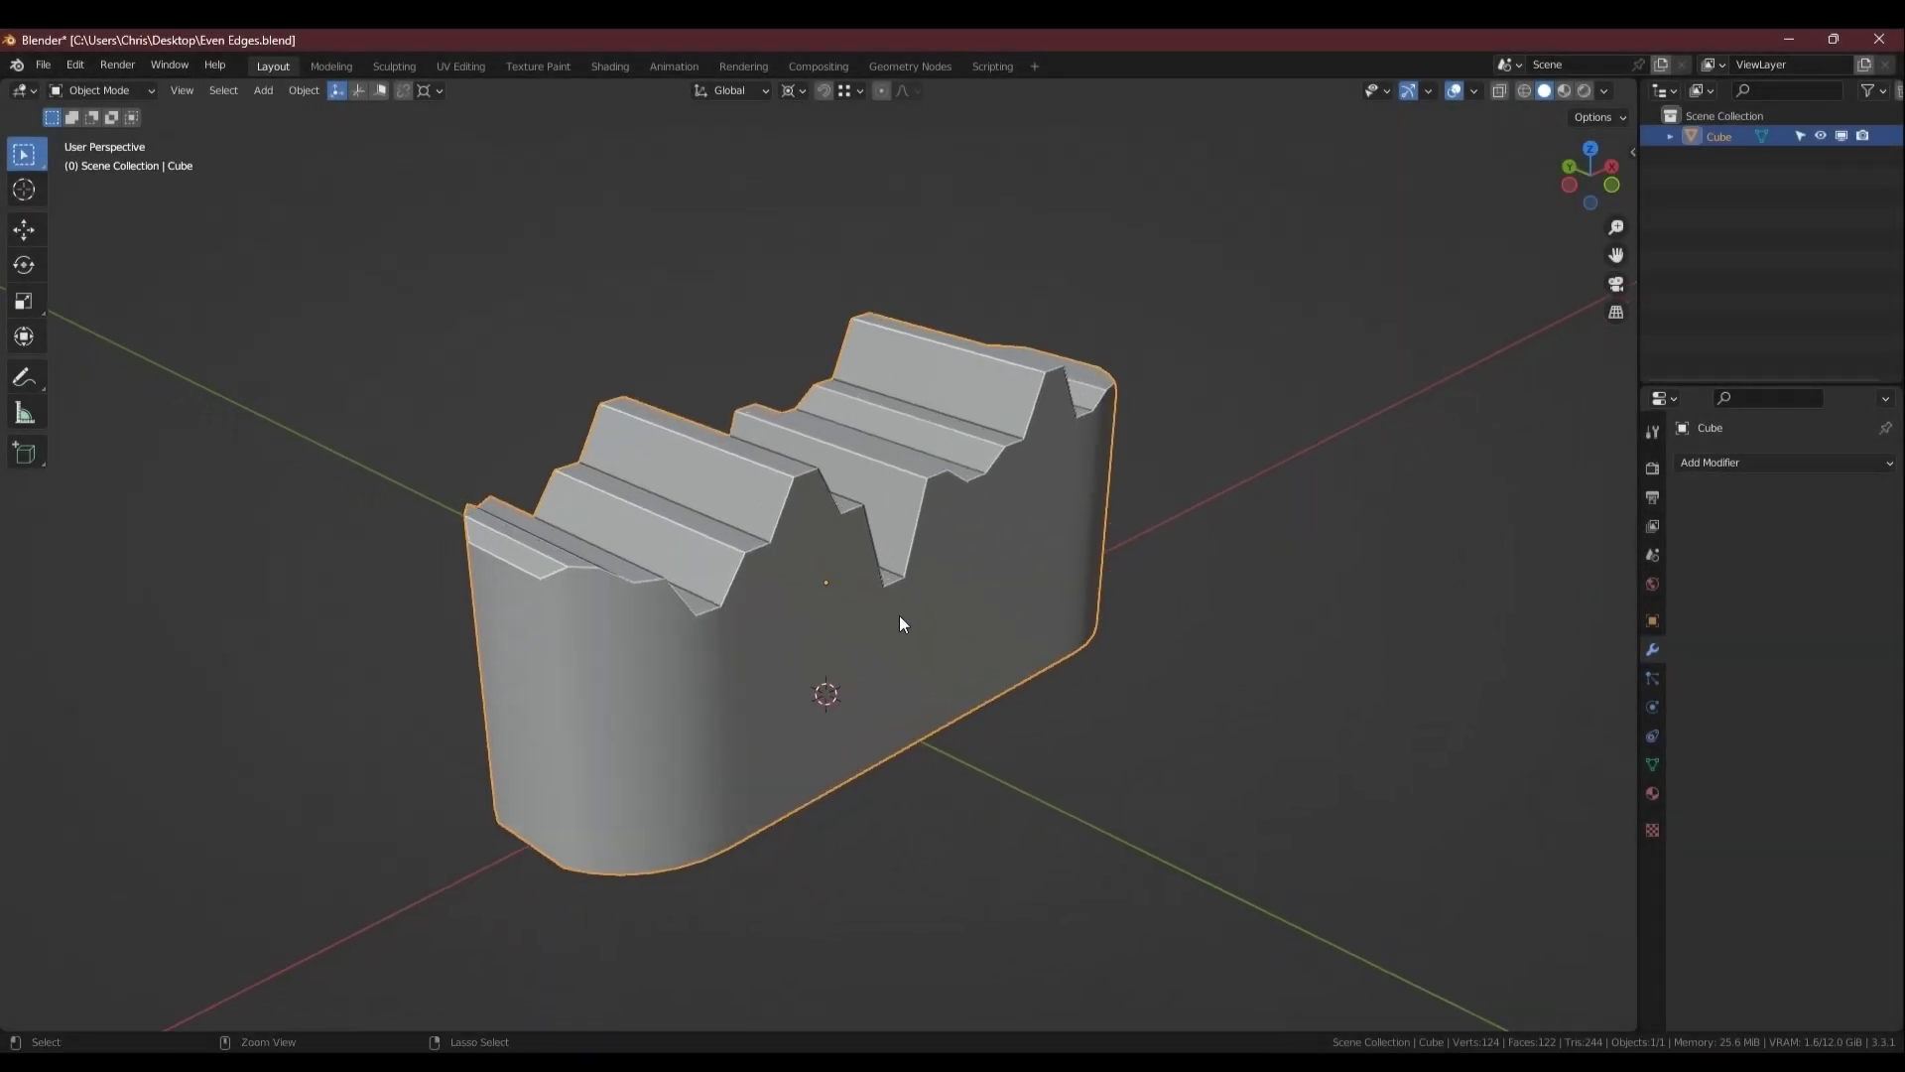
Add level-2 Subdivision with Ctrl+2, turn off Auto Smooth, and enter Edit Mode with nothing selected.
{"action": "key", "text": "ctrl+2"}
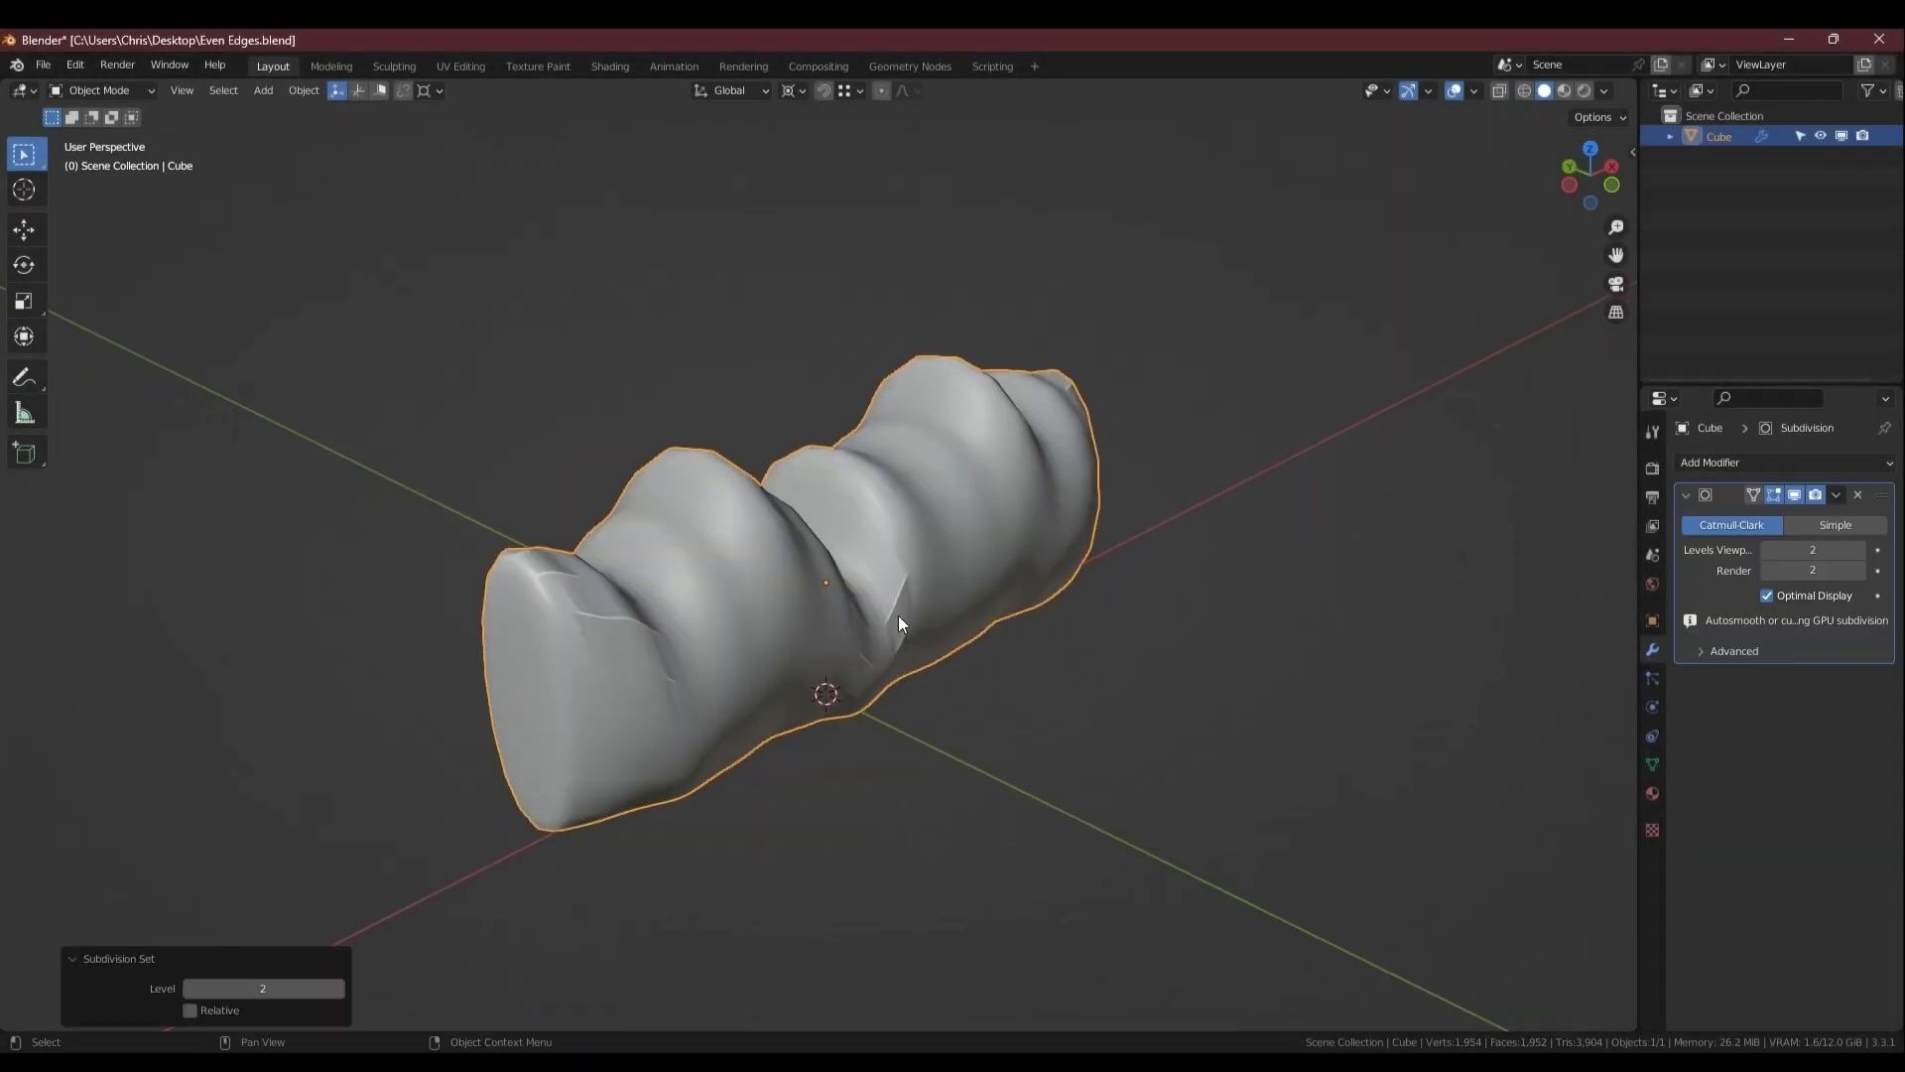
{"action": "left_click", "coordinate": [1652, 764]}
{"action": "left_click", "coordinate": [1766, 691]}
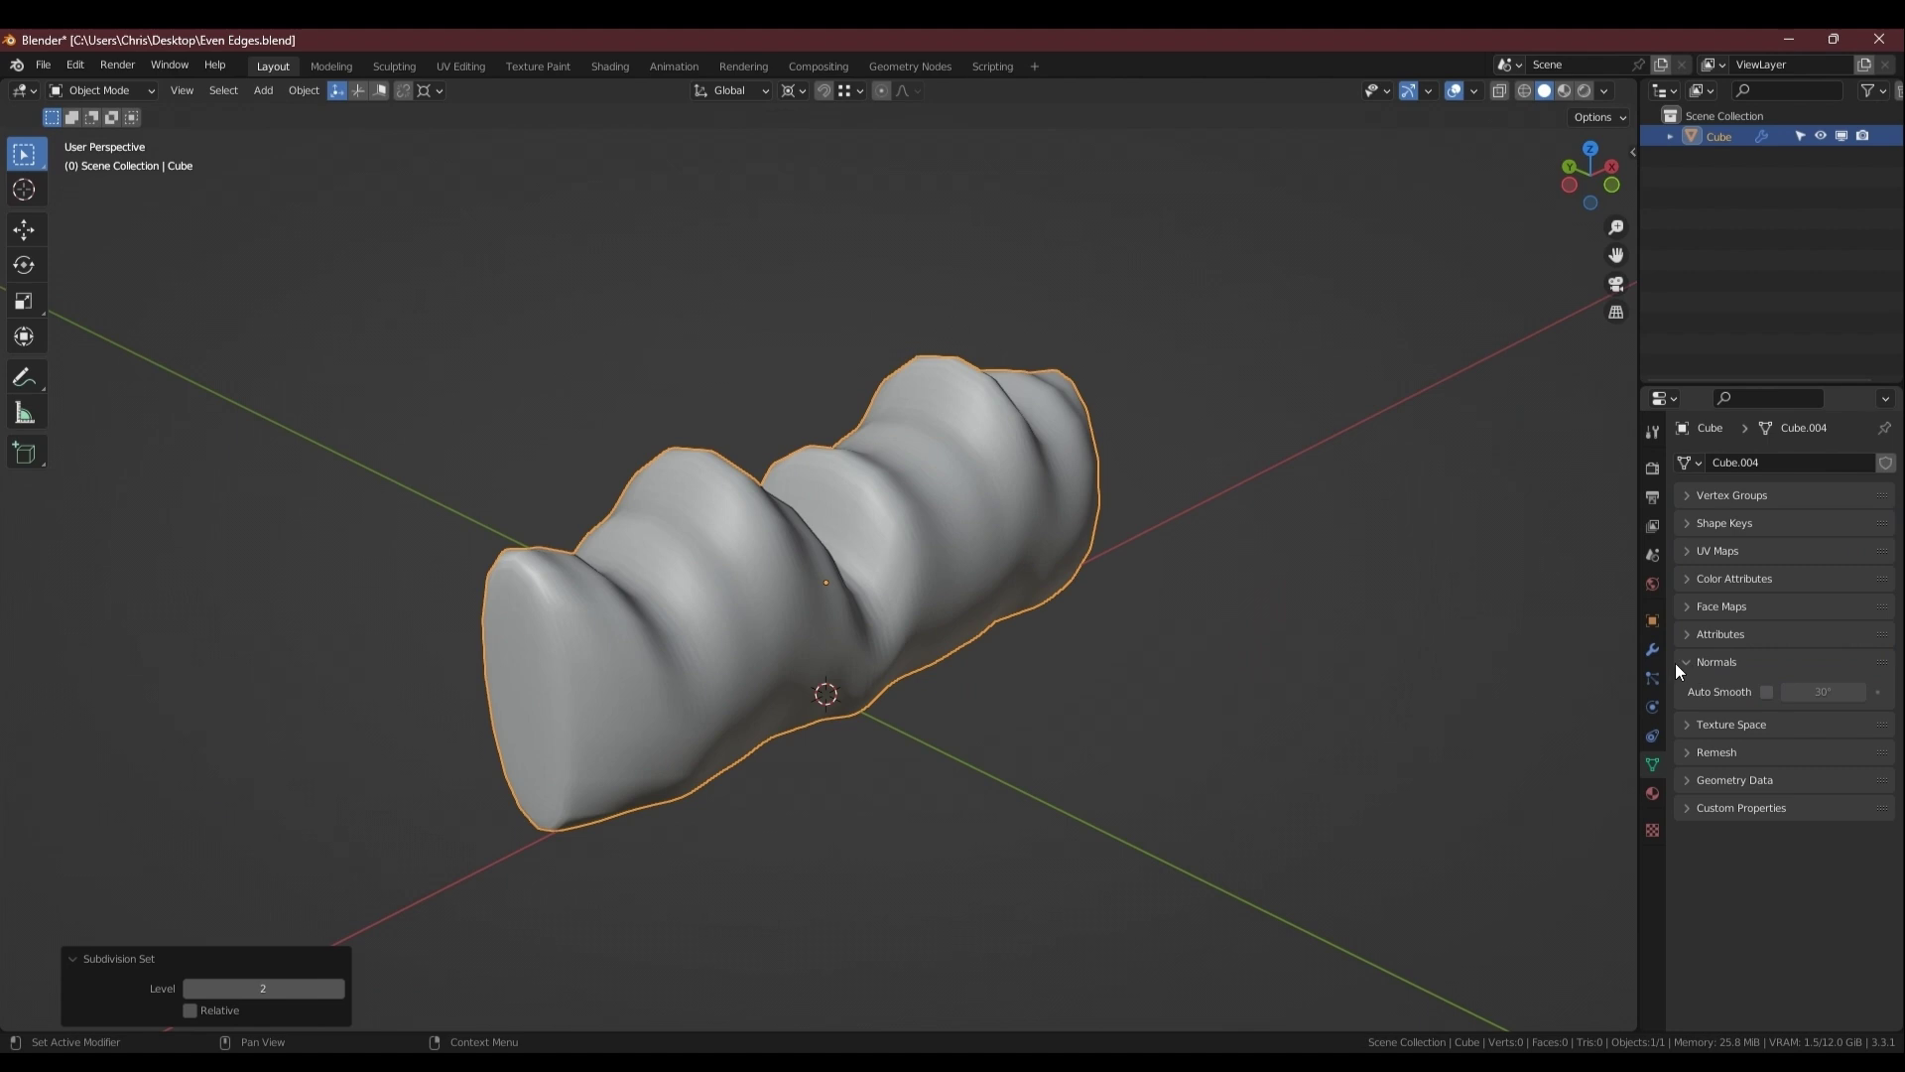
{"action": "left_click", "coordinate": [1652, 649]}
{"action": "key", "text": "Tab"}
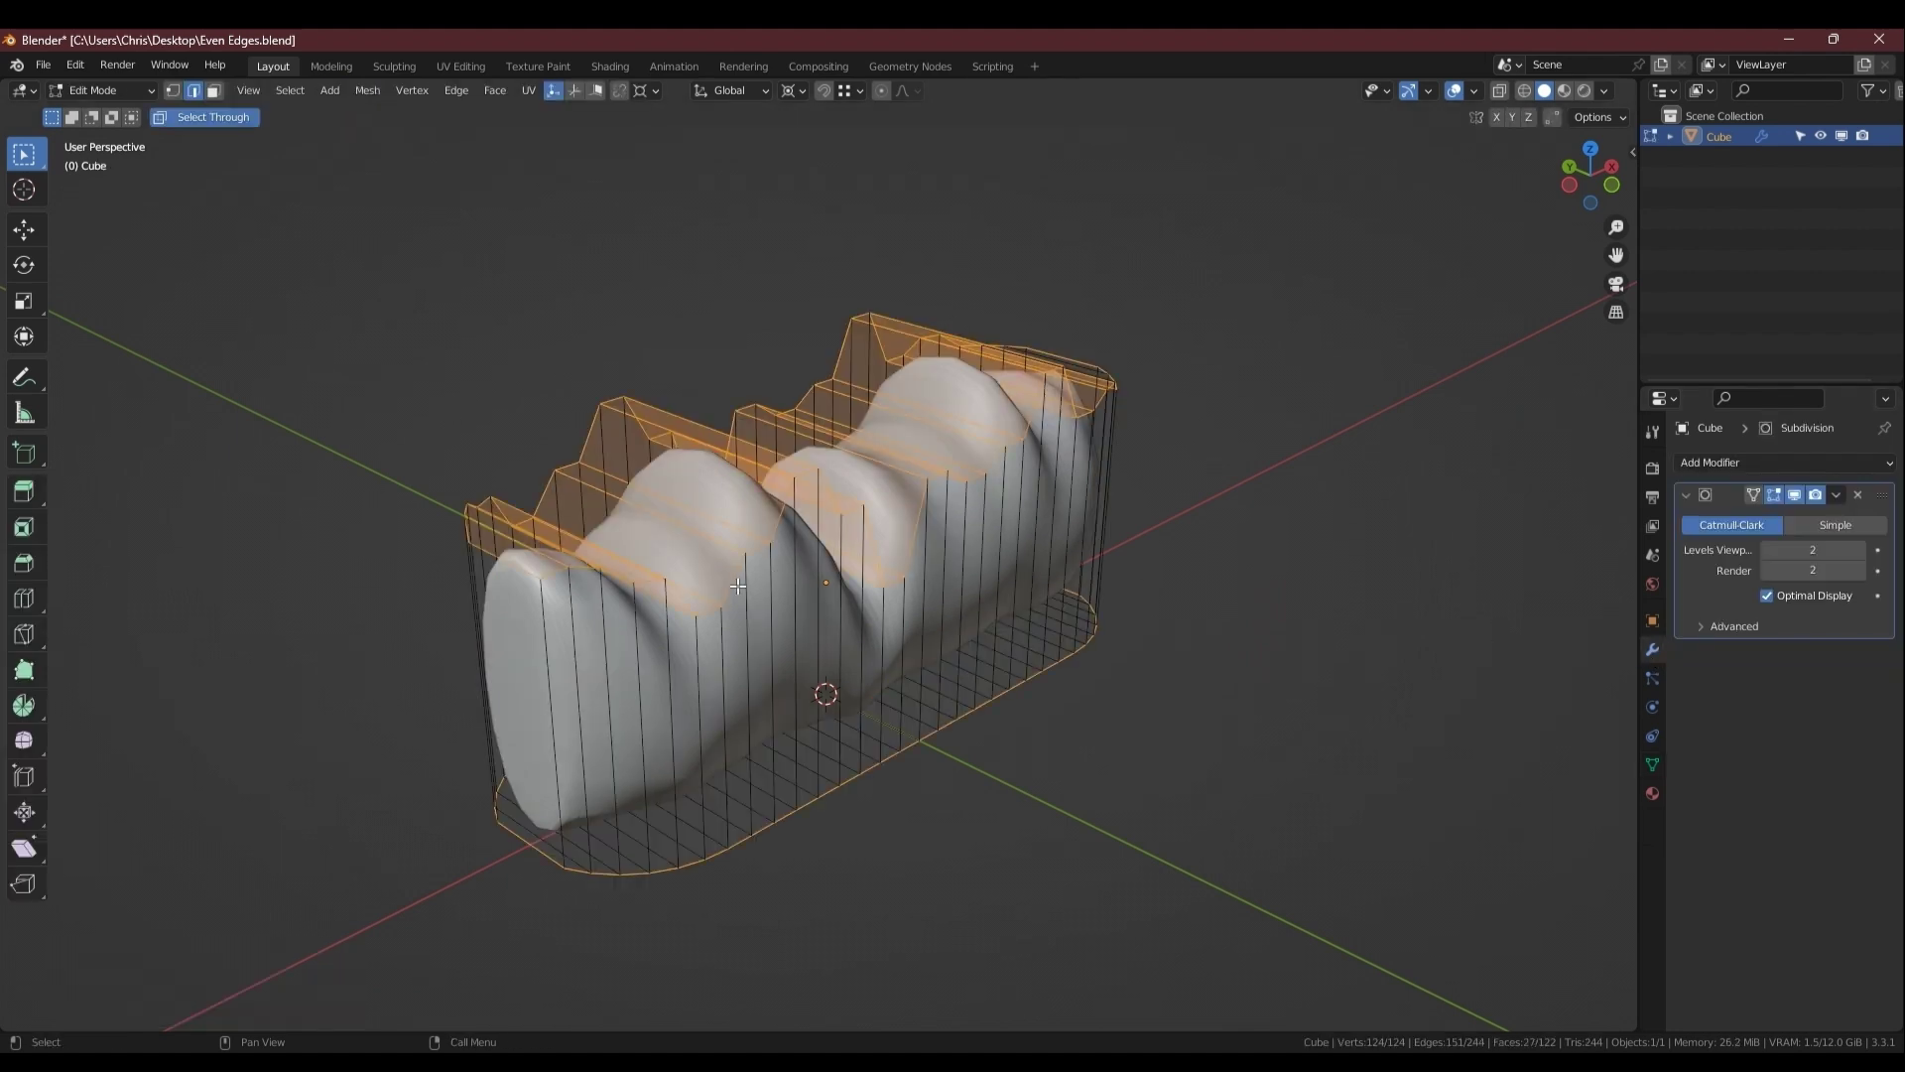
{"action": "left_click", "coordinate": [1025, 785]}
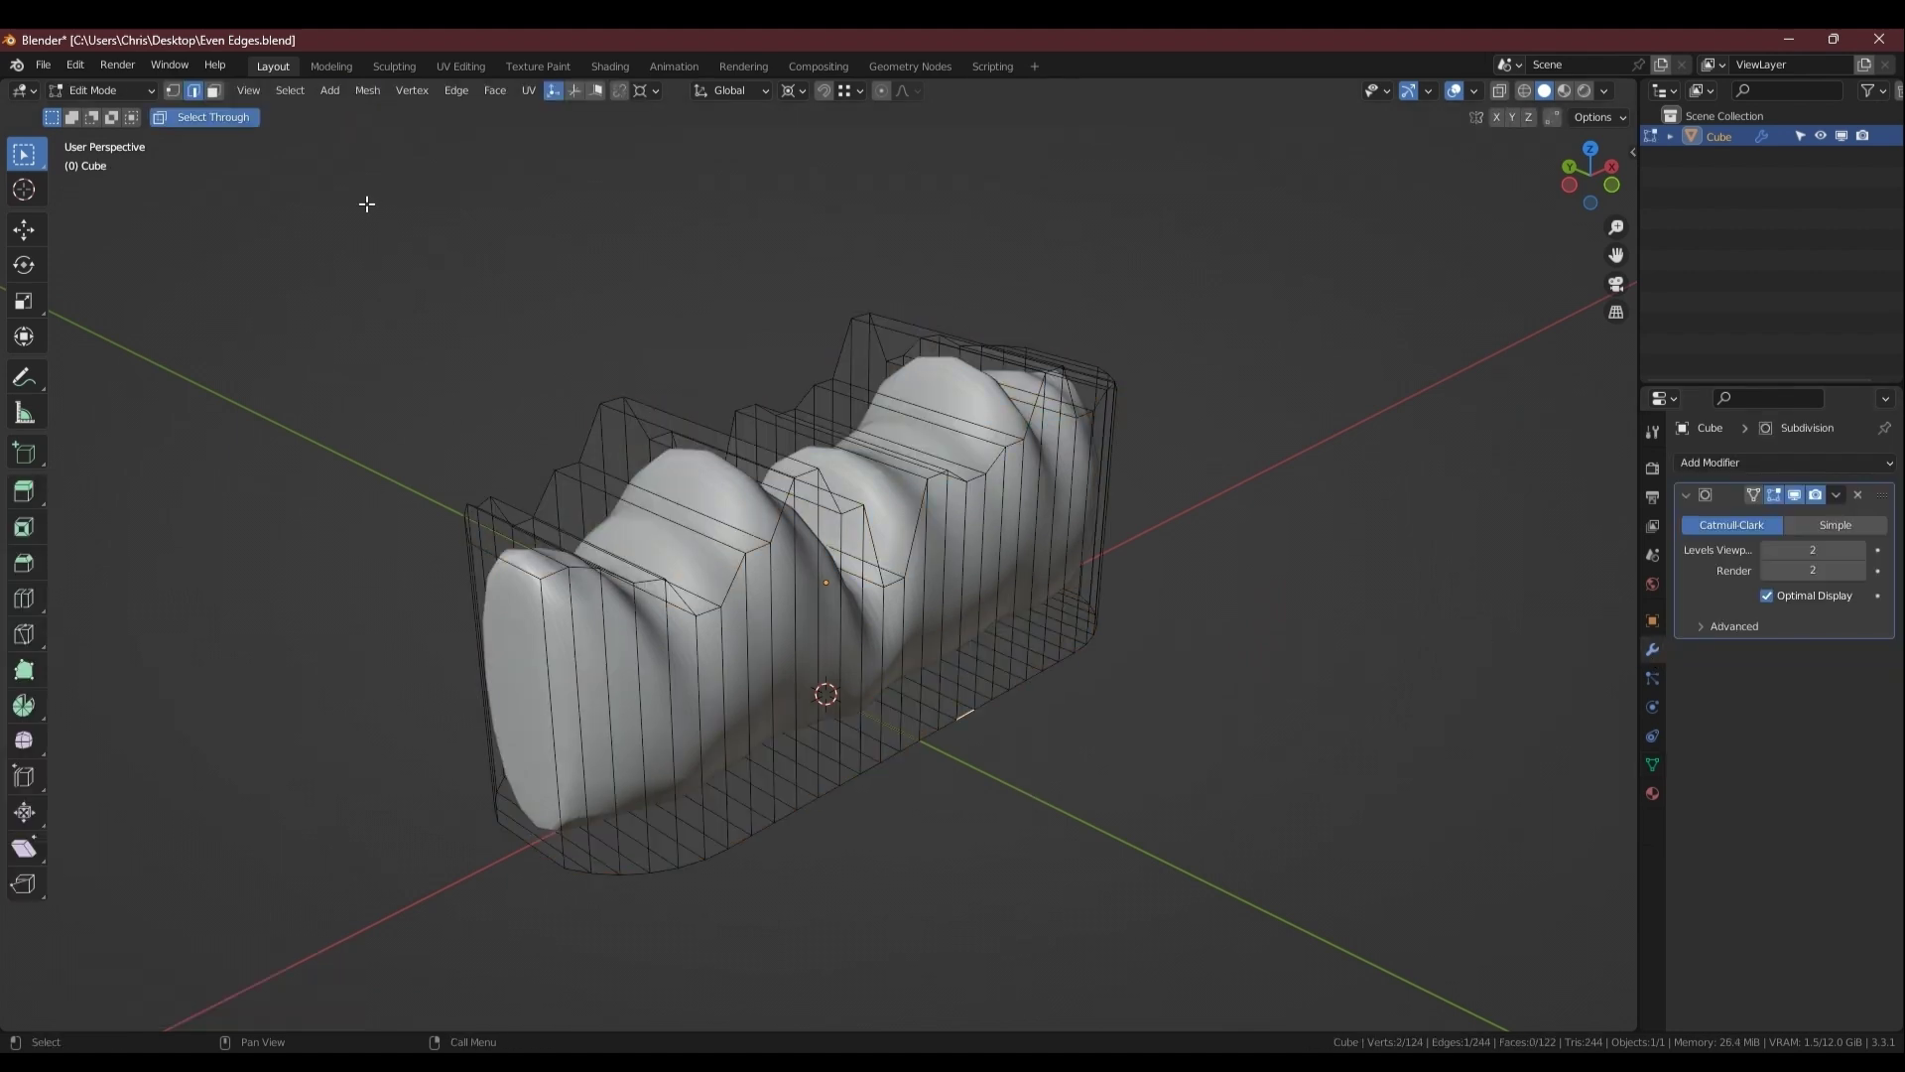
Select all sharp edges and bevel them with 2 segments, profile 1, about 0.036 m wide.
{"action": "left_click", "coordinate": [291, 91]}
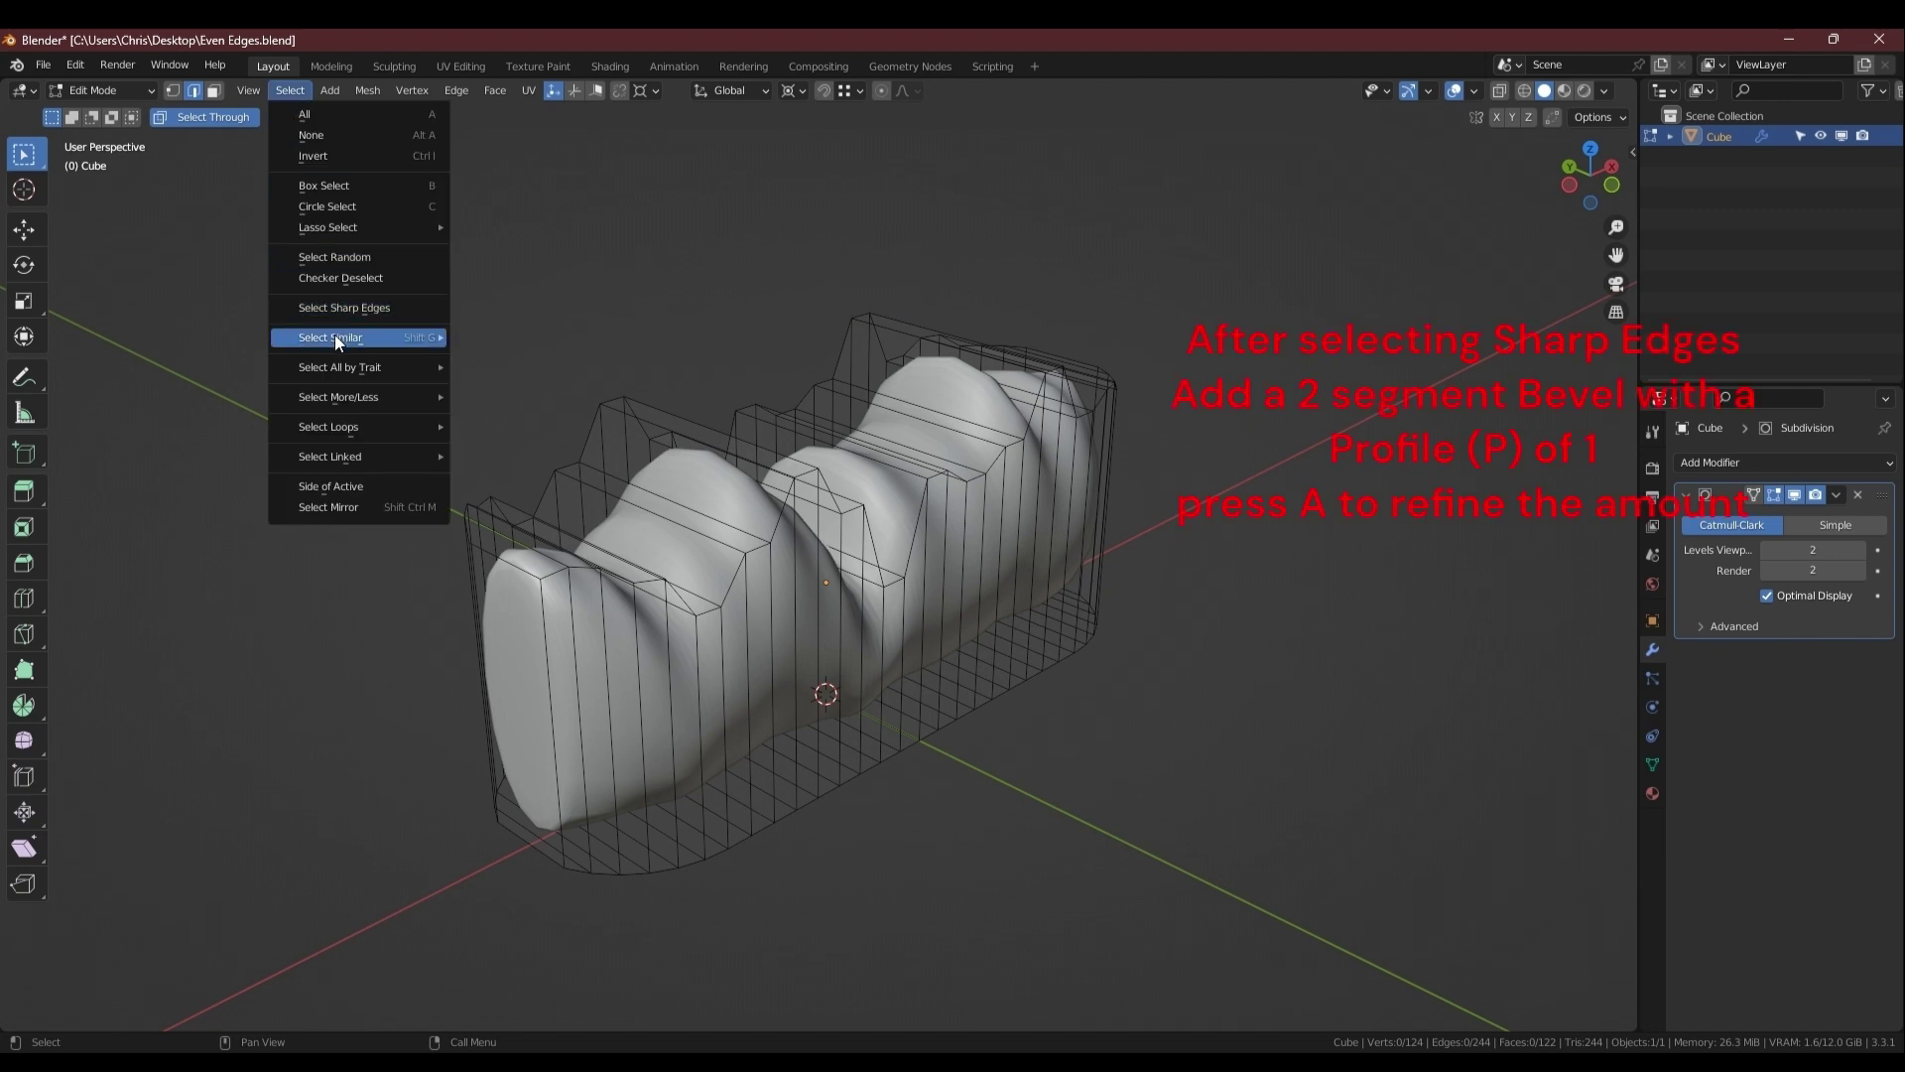
{"action": "left_click", "coordinate": [337, 303]}
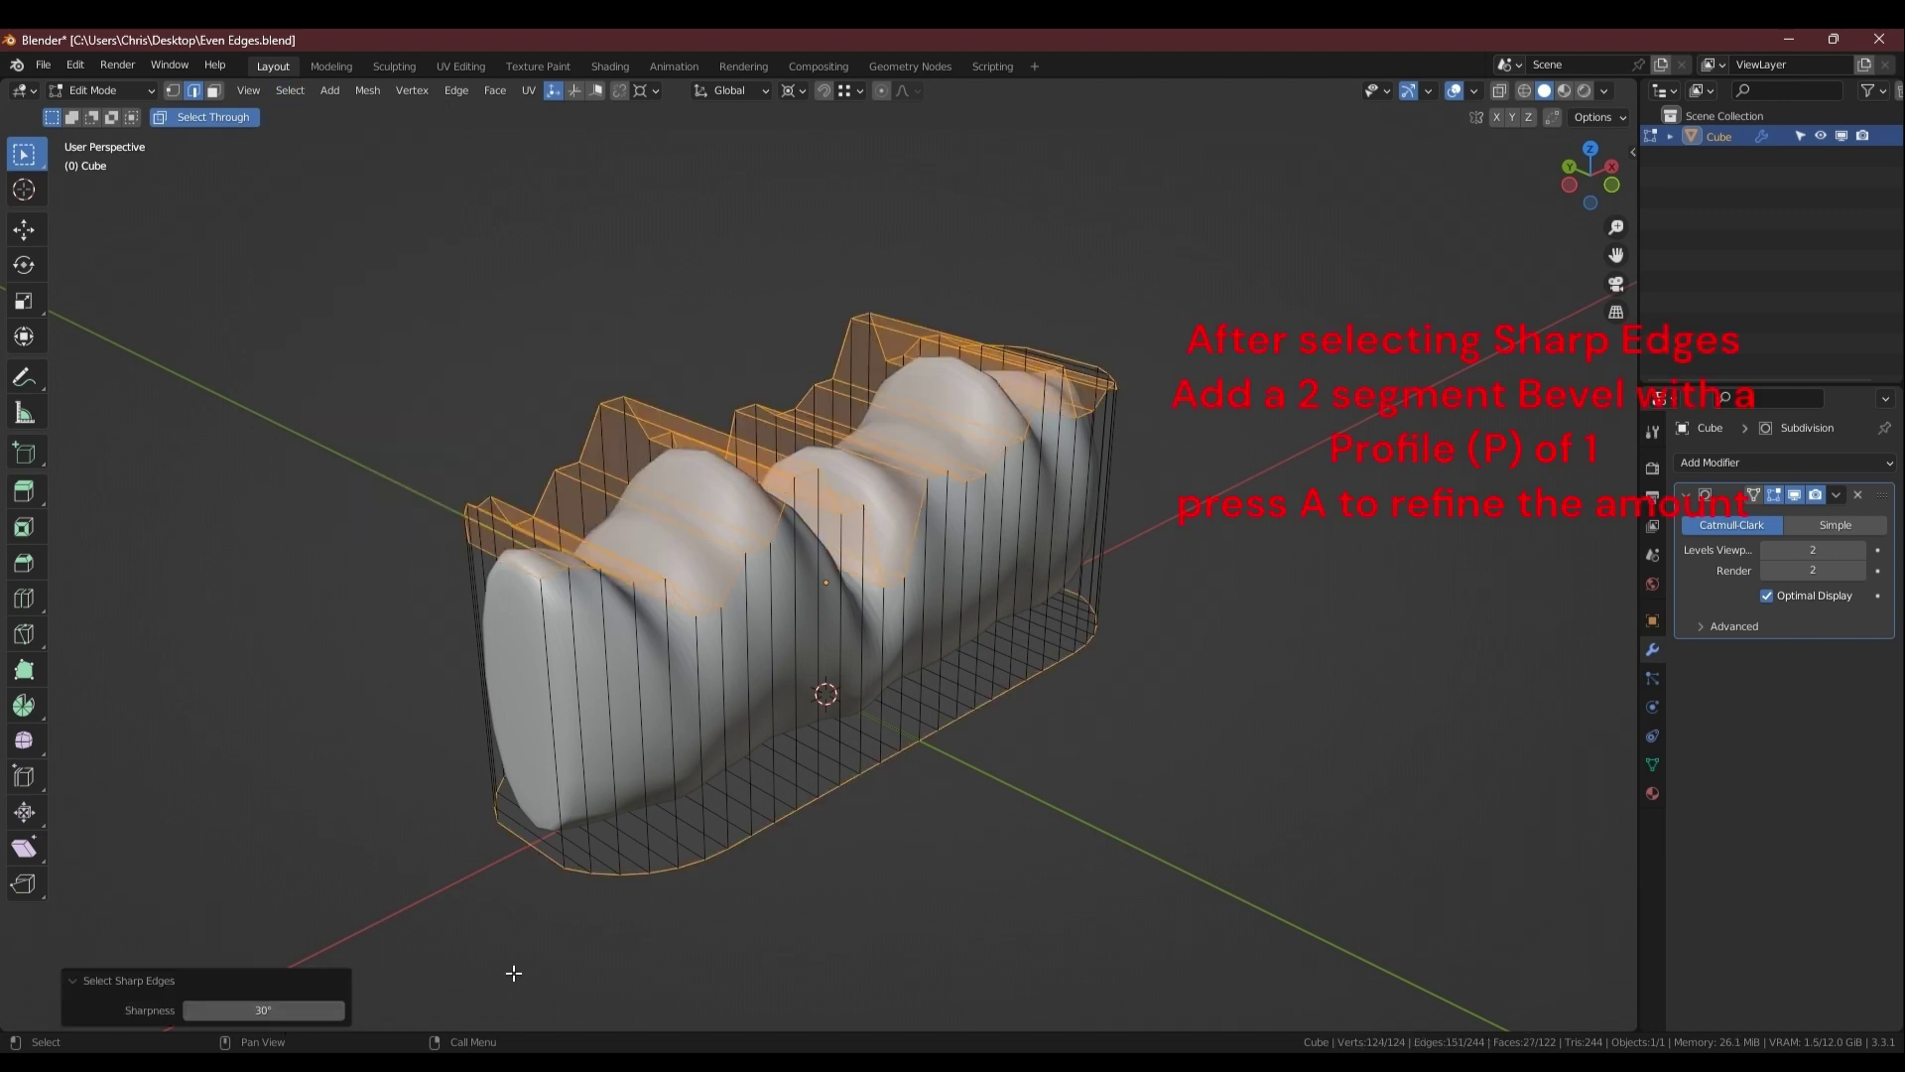
{"action": "key", "text": "ctrl+b"}
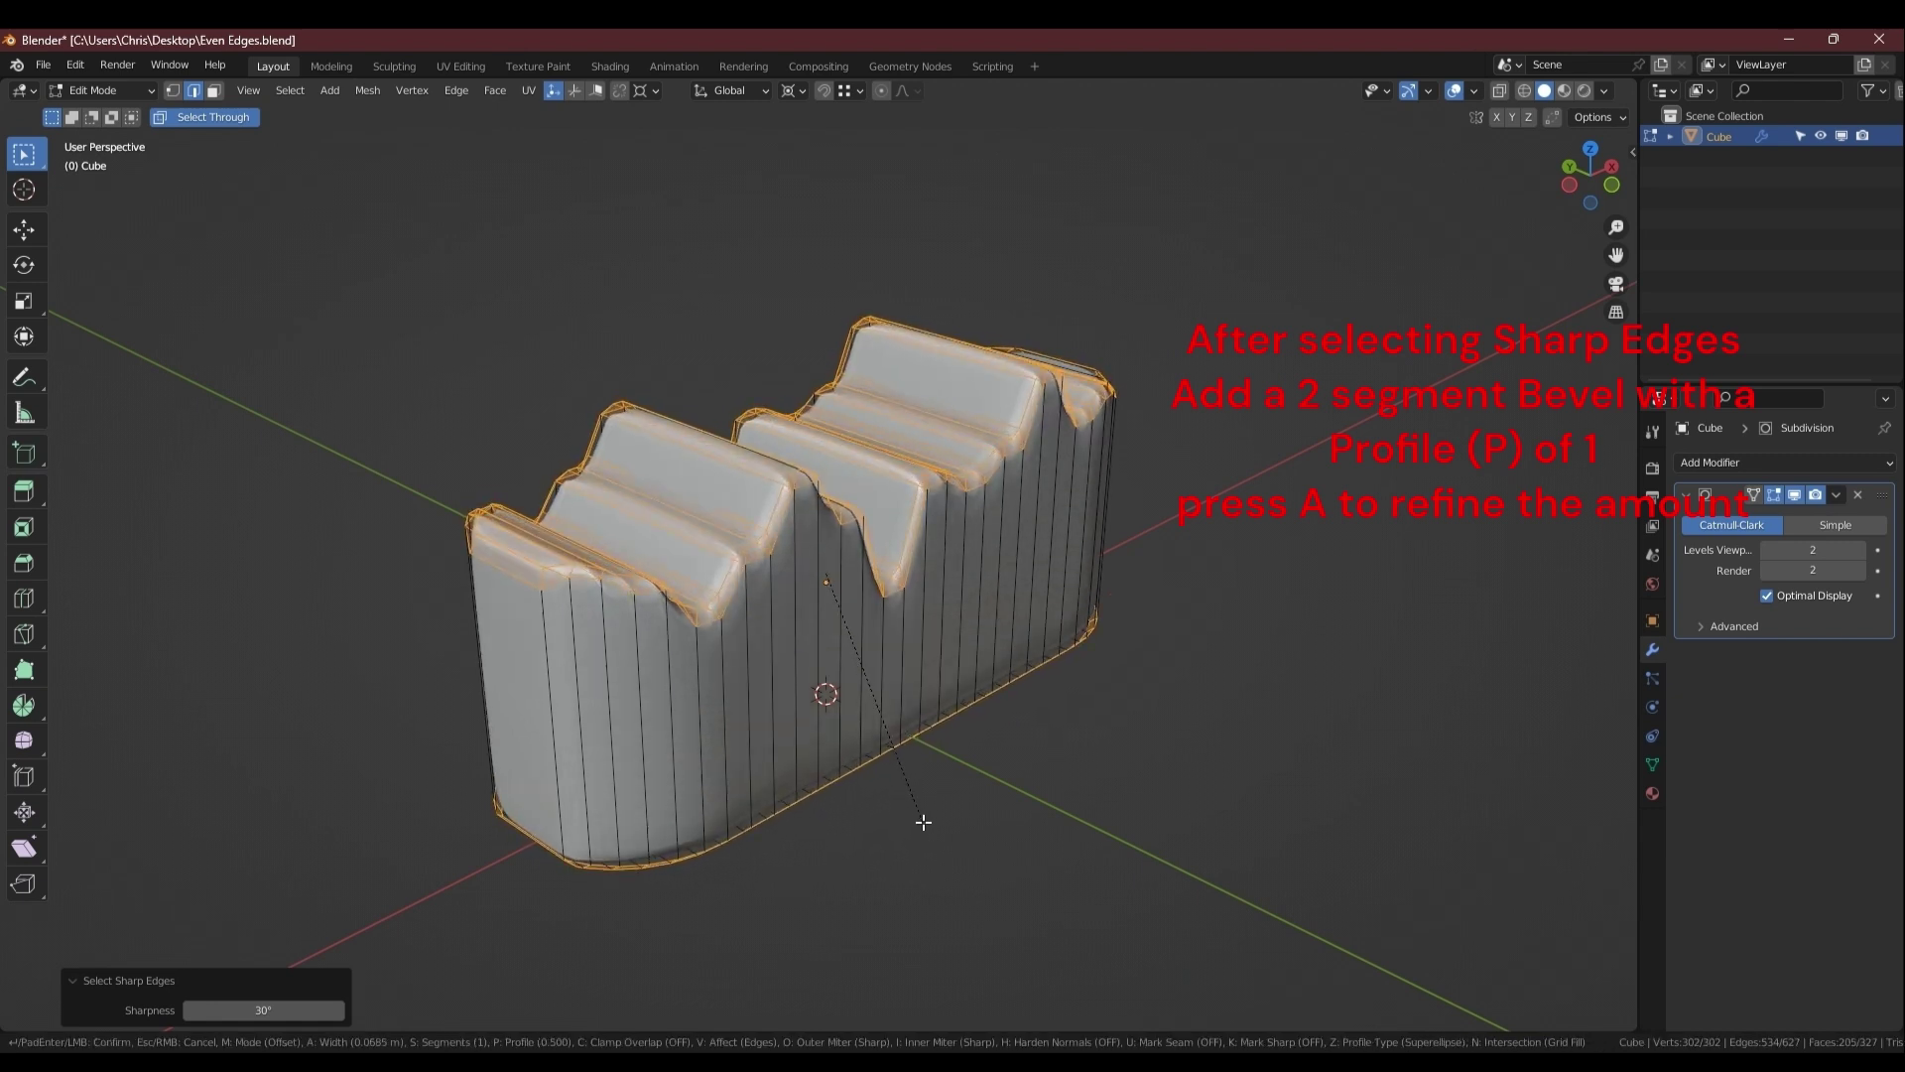
{"action": "scroll", "coordinate": [923, 823], "scroll_direction": "up", "scroll_amount": 1}
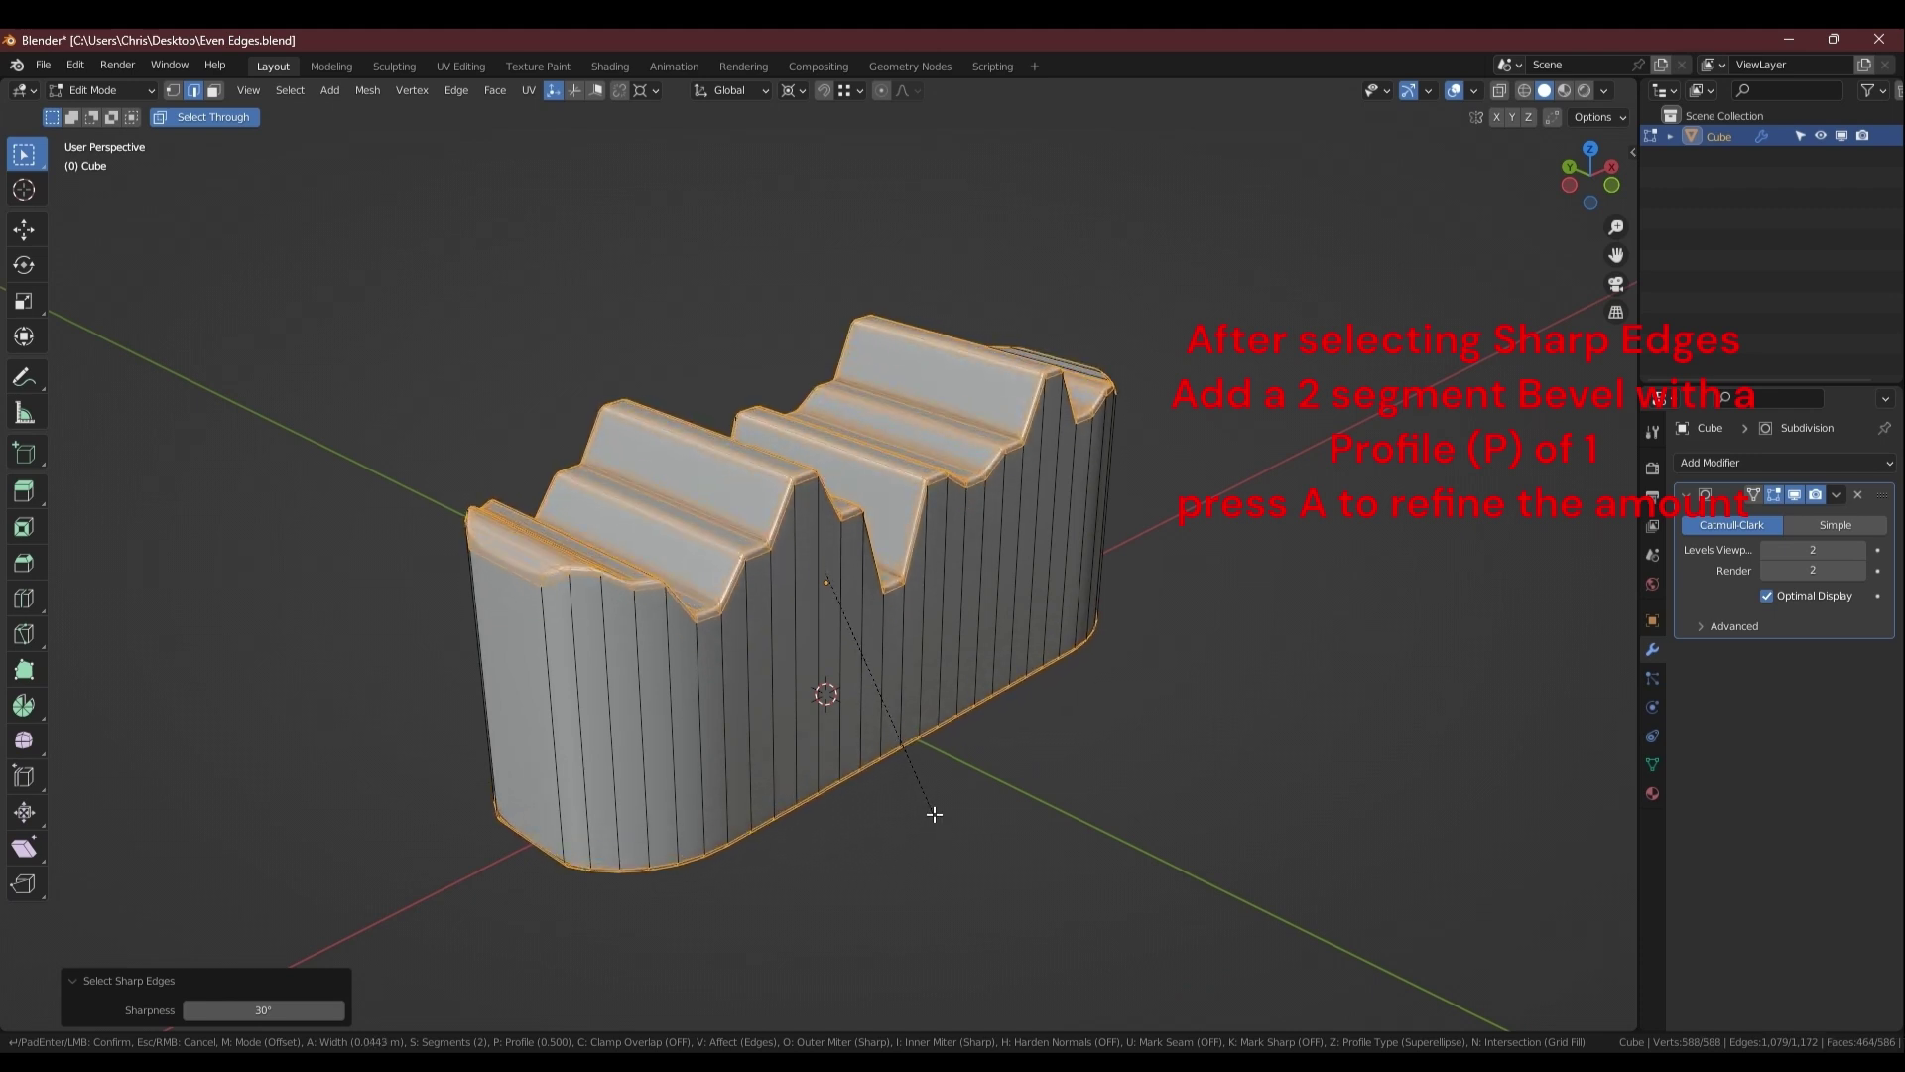
{"action": "key", "text": "p"}
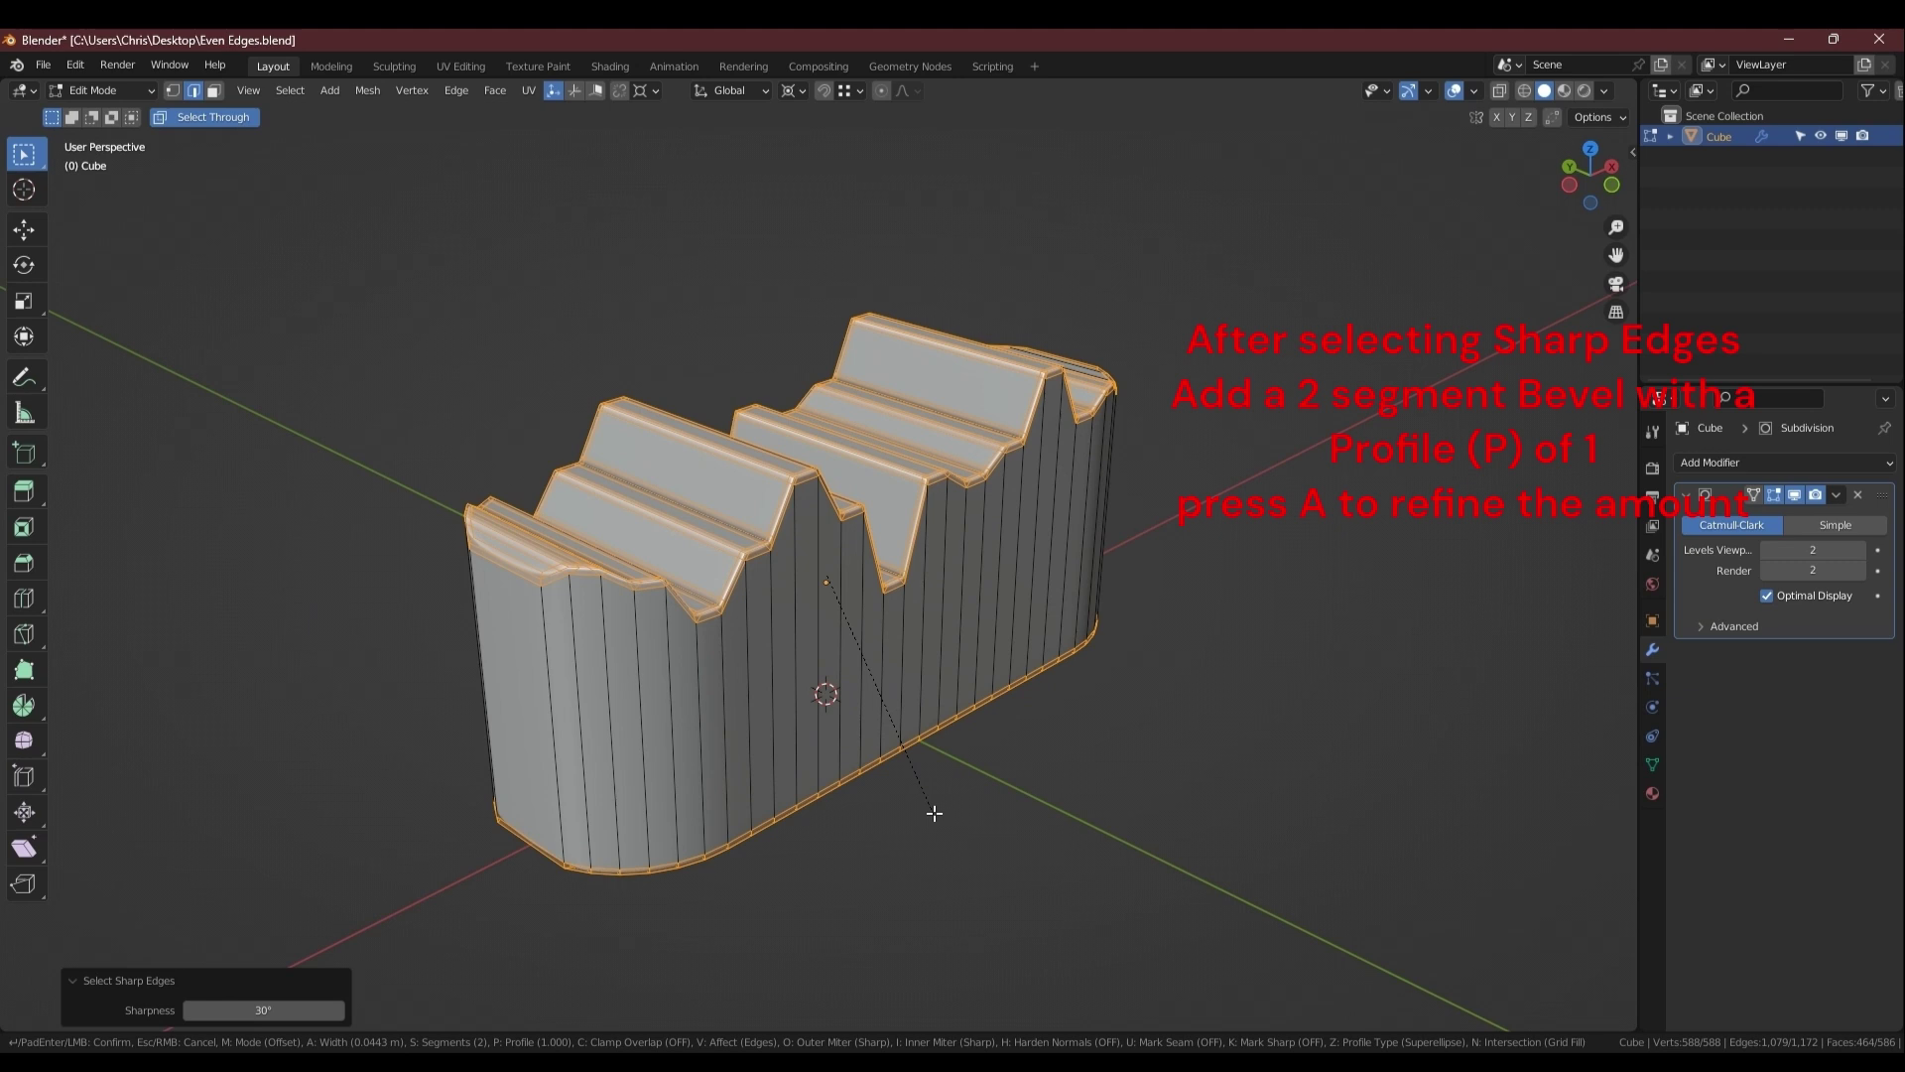
{"action": "key", "text": "a"}
{"action": "left_click", "coordinate": [939, 812]}
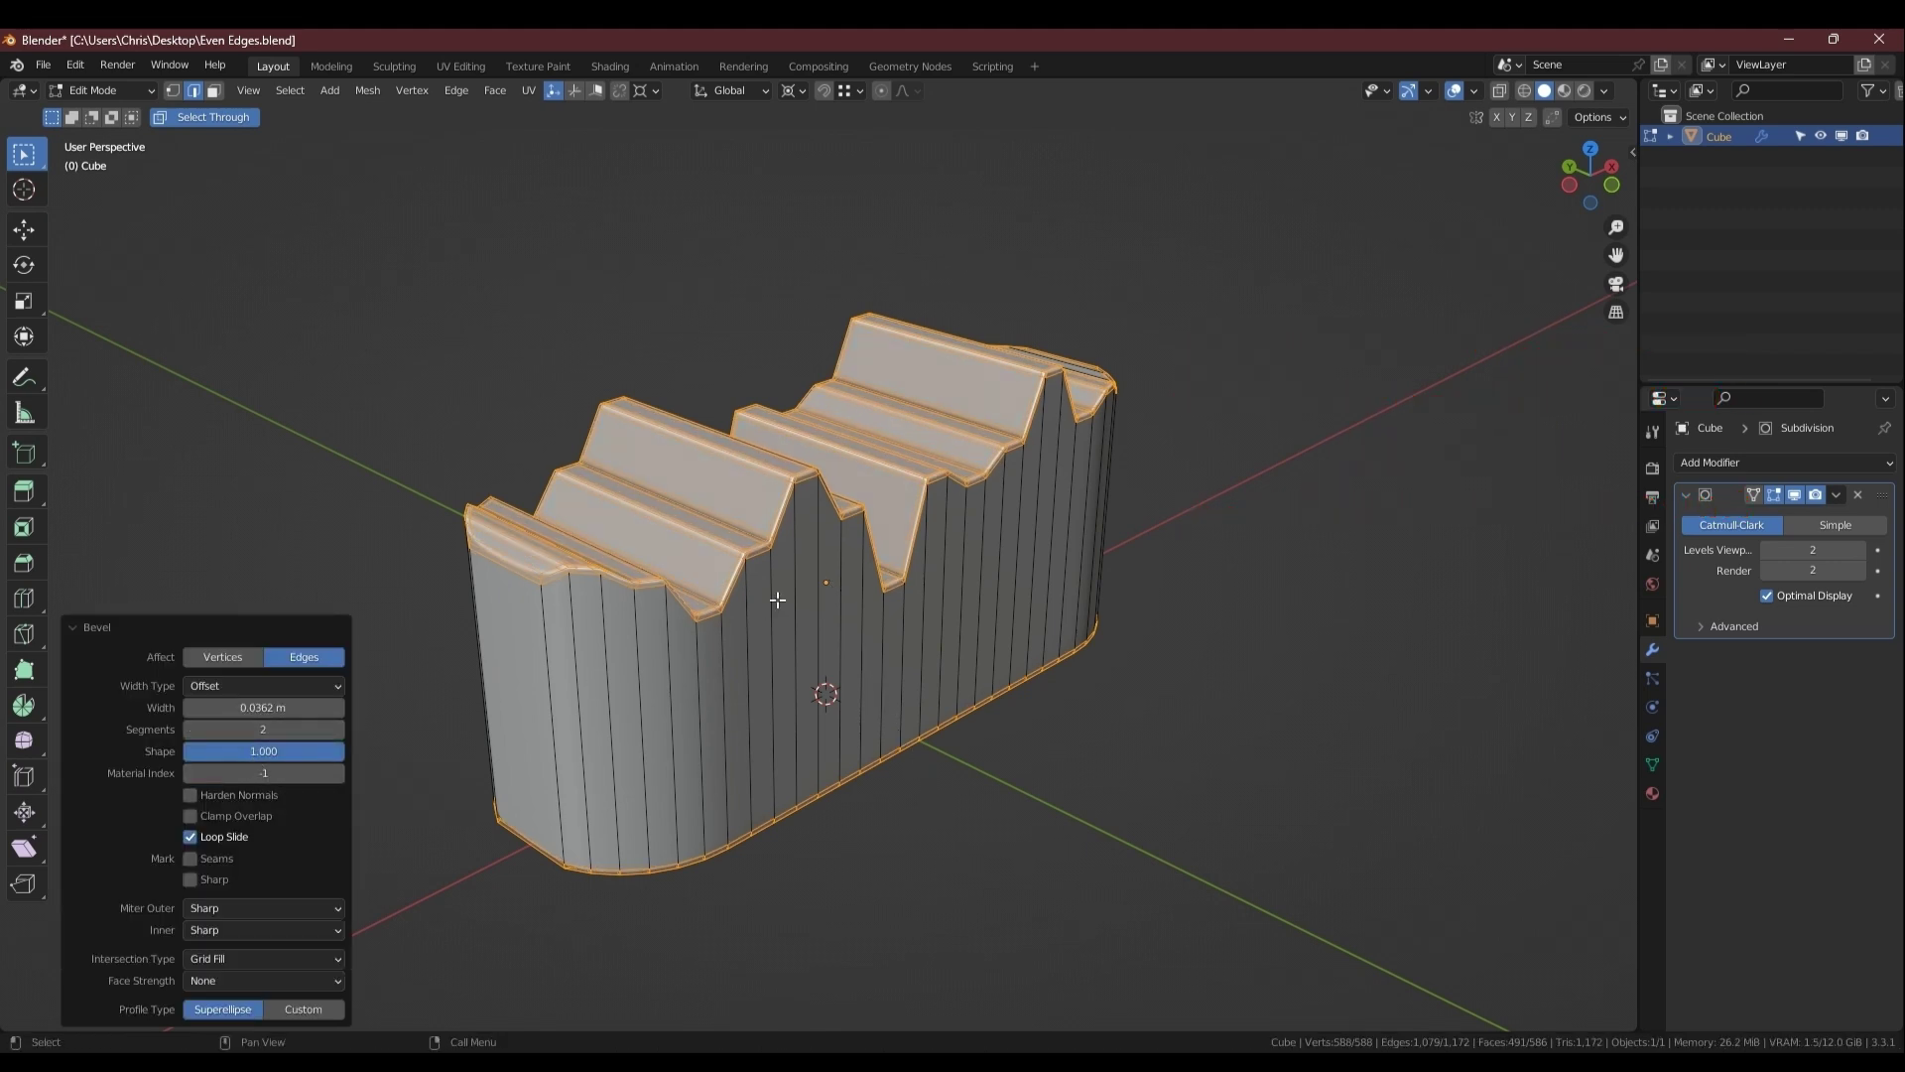
Return to Object Mode and orbit to inspect the bevelled block, including its underside.
{"action": "middle_click_drag", "start_coordinate": [778, 600], "coordinate": [667, 526]}
{"action": "key", "text": "Tab"}
{"action": "middle_click_drag", "start_coordinate": [821, 546], "coordinate": [1042, 541]}
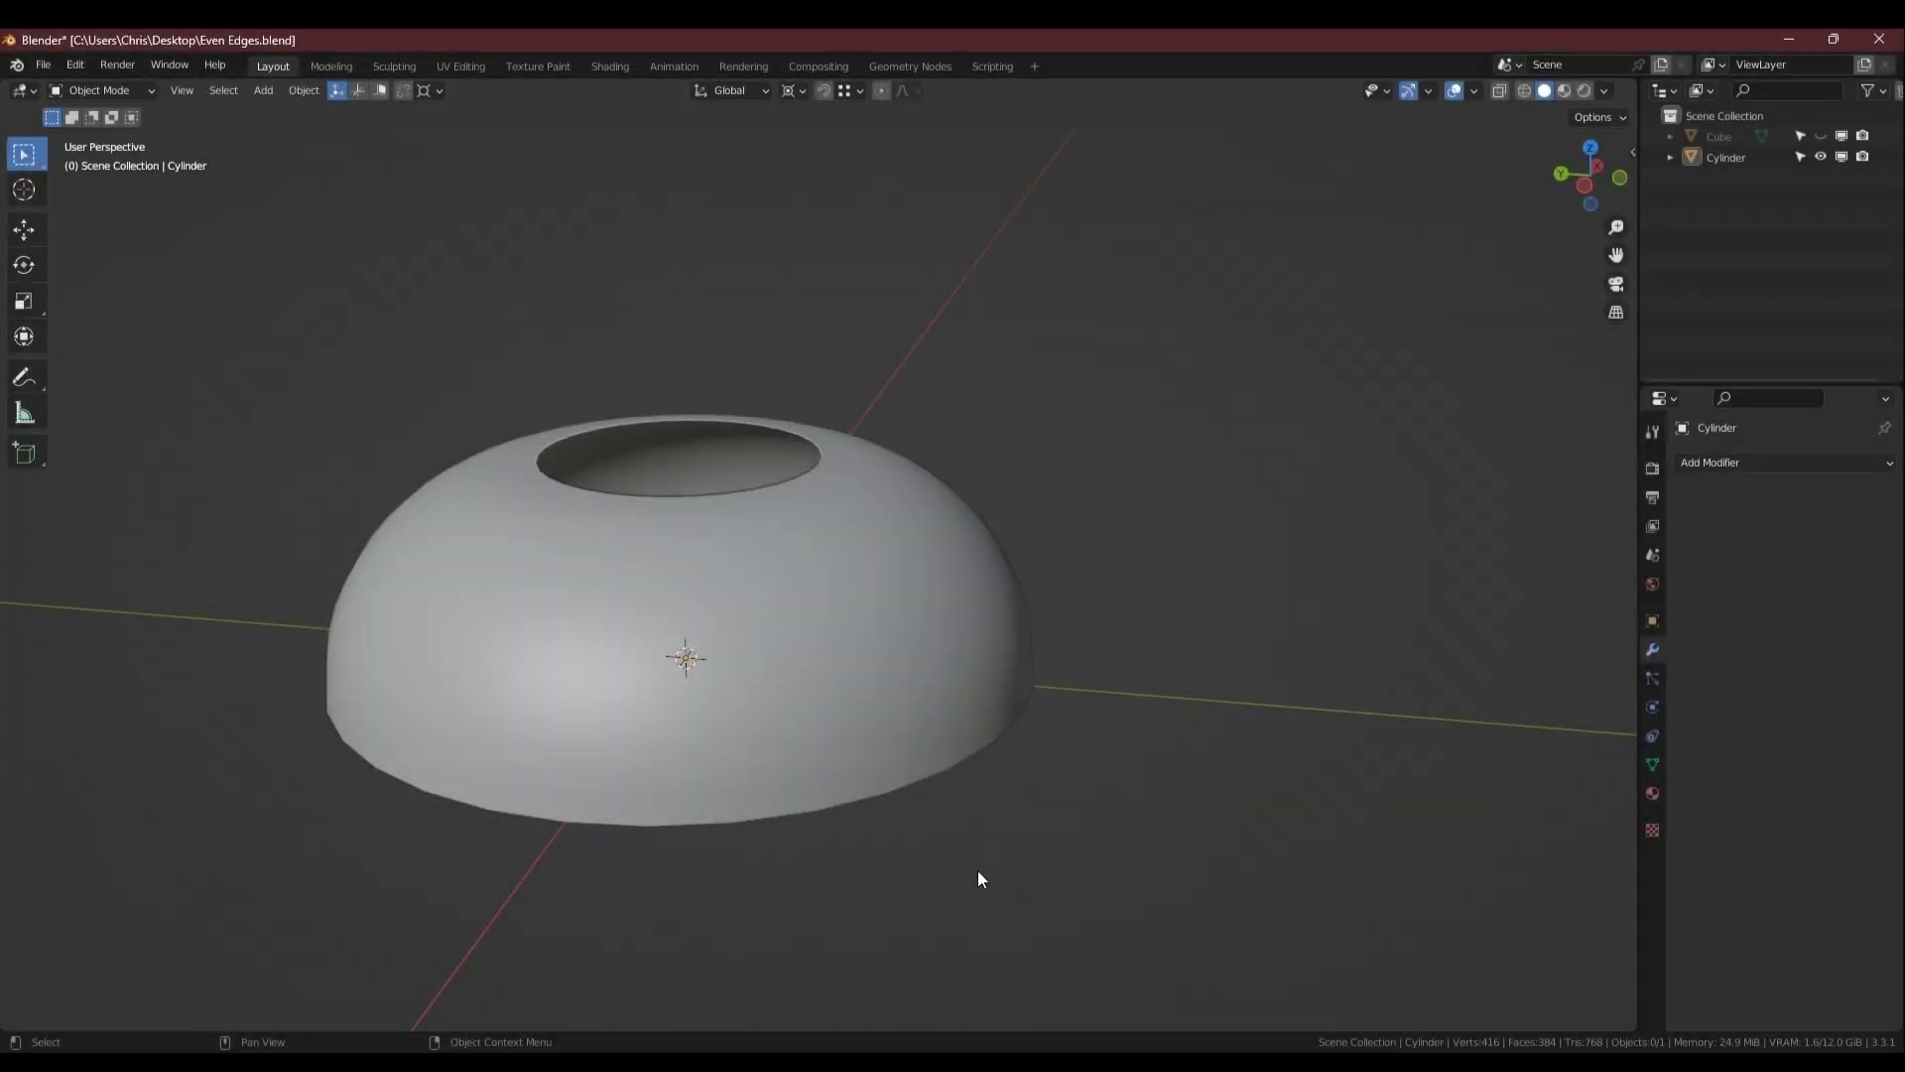
In Edit Mode, select six alternating horizontal loops on the dome and dissolve them, leaving 192 faces.
{"action": "middle_click_drag", "start_coordinate": [978, 871], "coordinate": [897, 771]}
{"action": "key", "text": "Tab"}
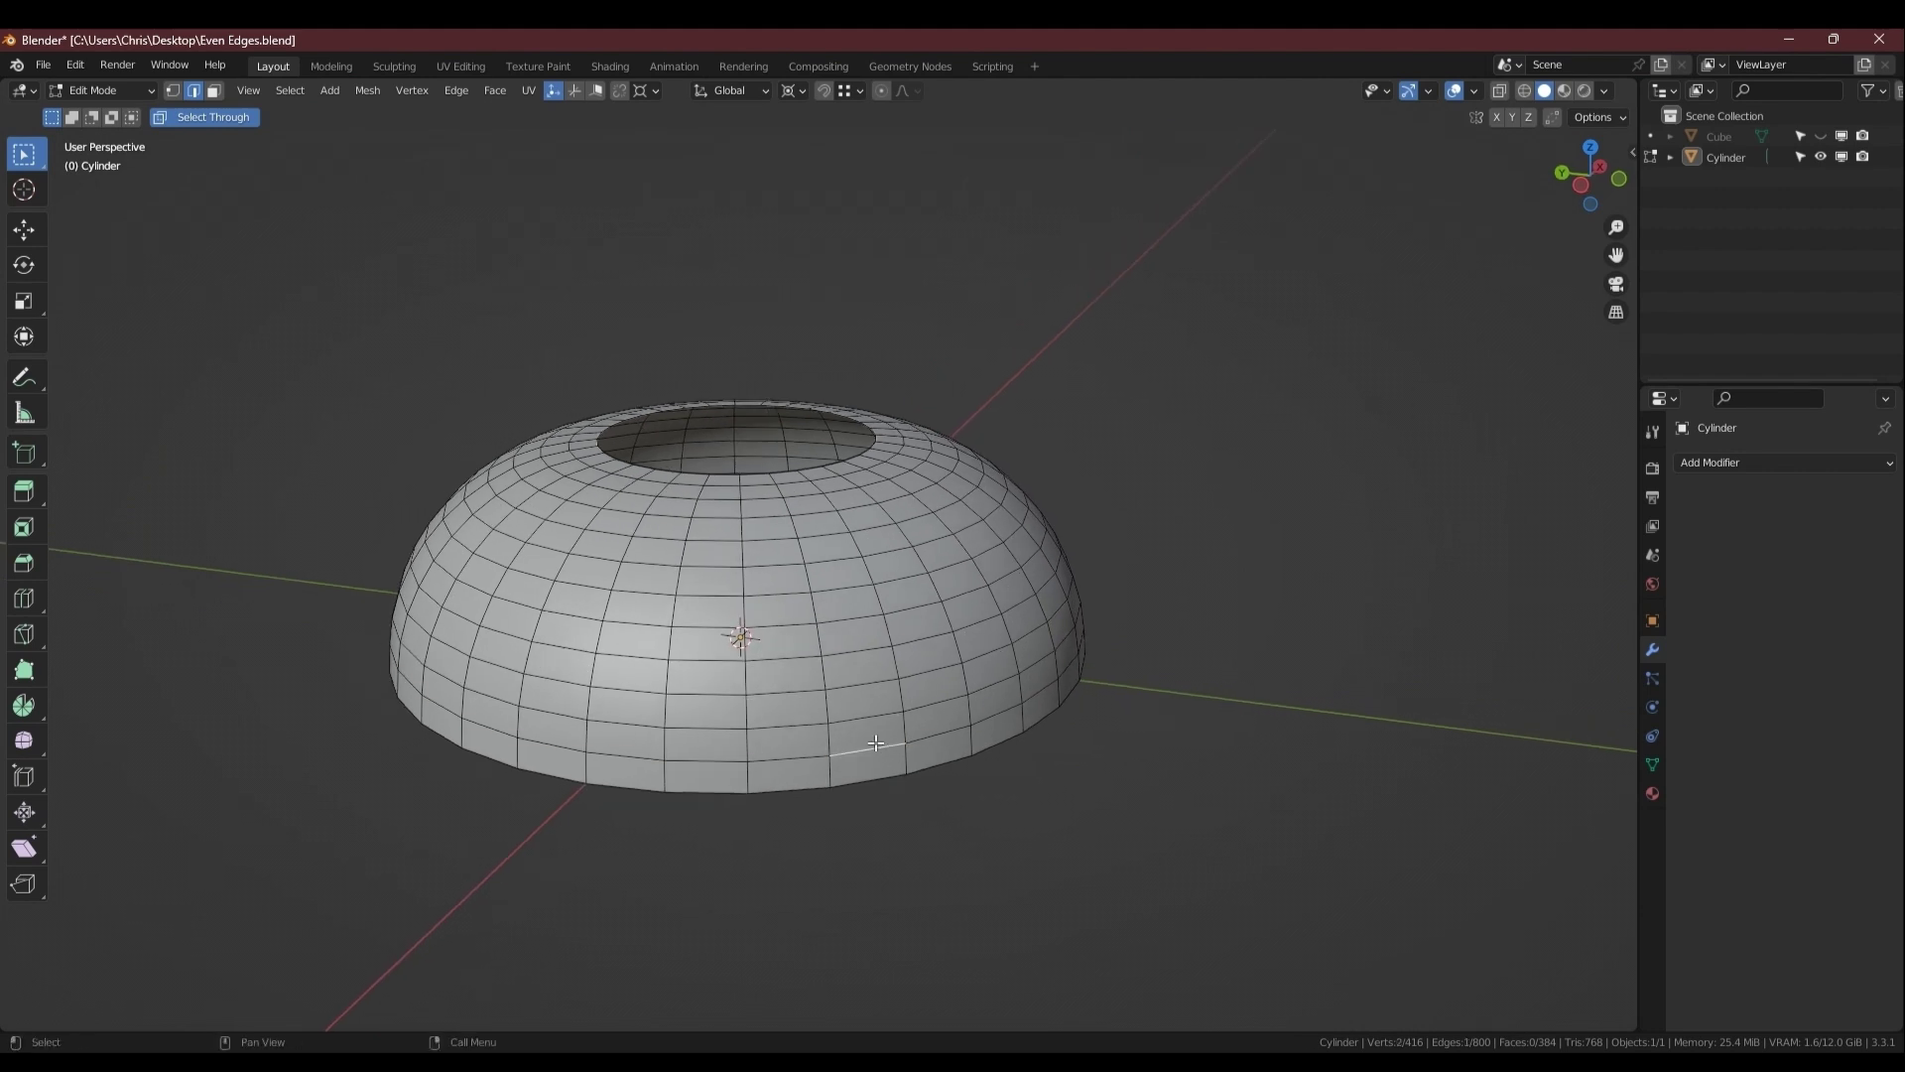
{"action": "left_click", "coordinate": [870, 746], "text": "alt"}
{"action": "left_click", "coordinate": [868, 720], "text": "alt+shift"}
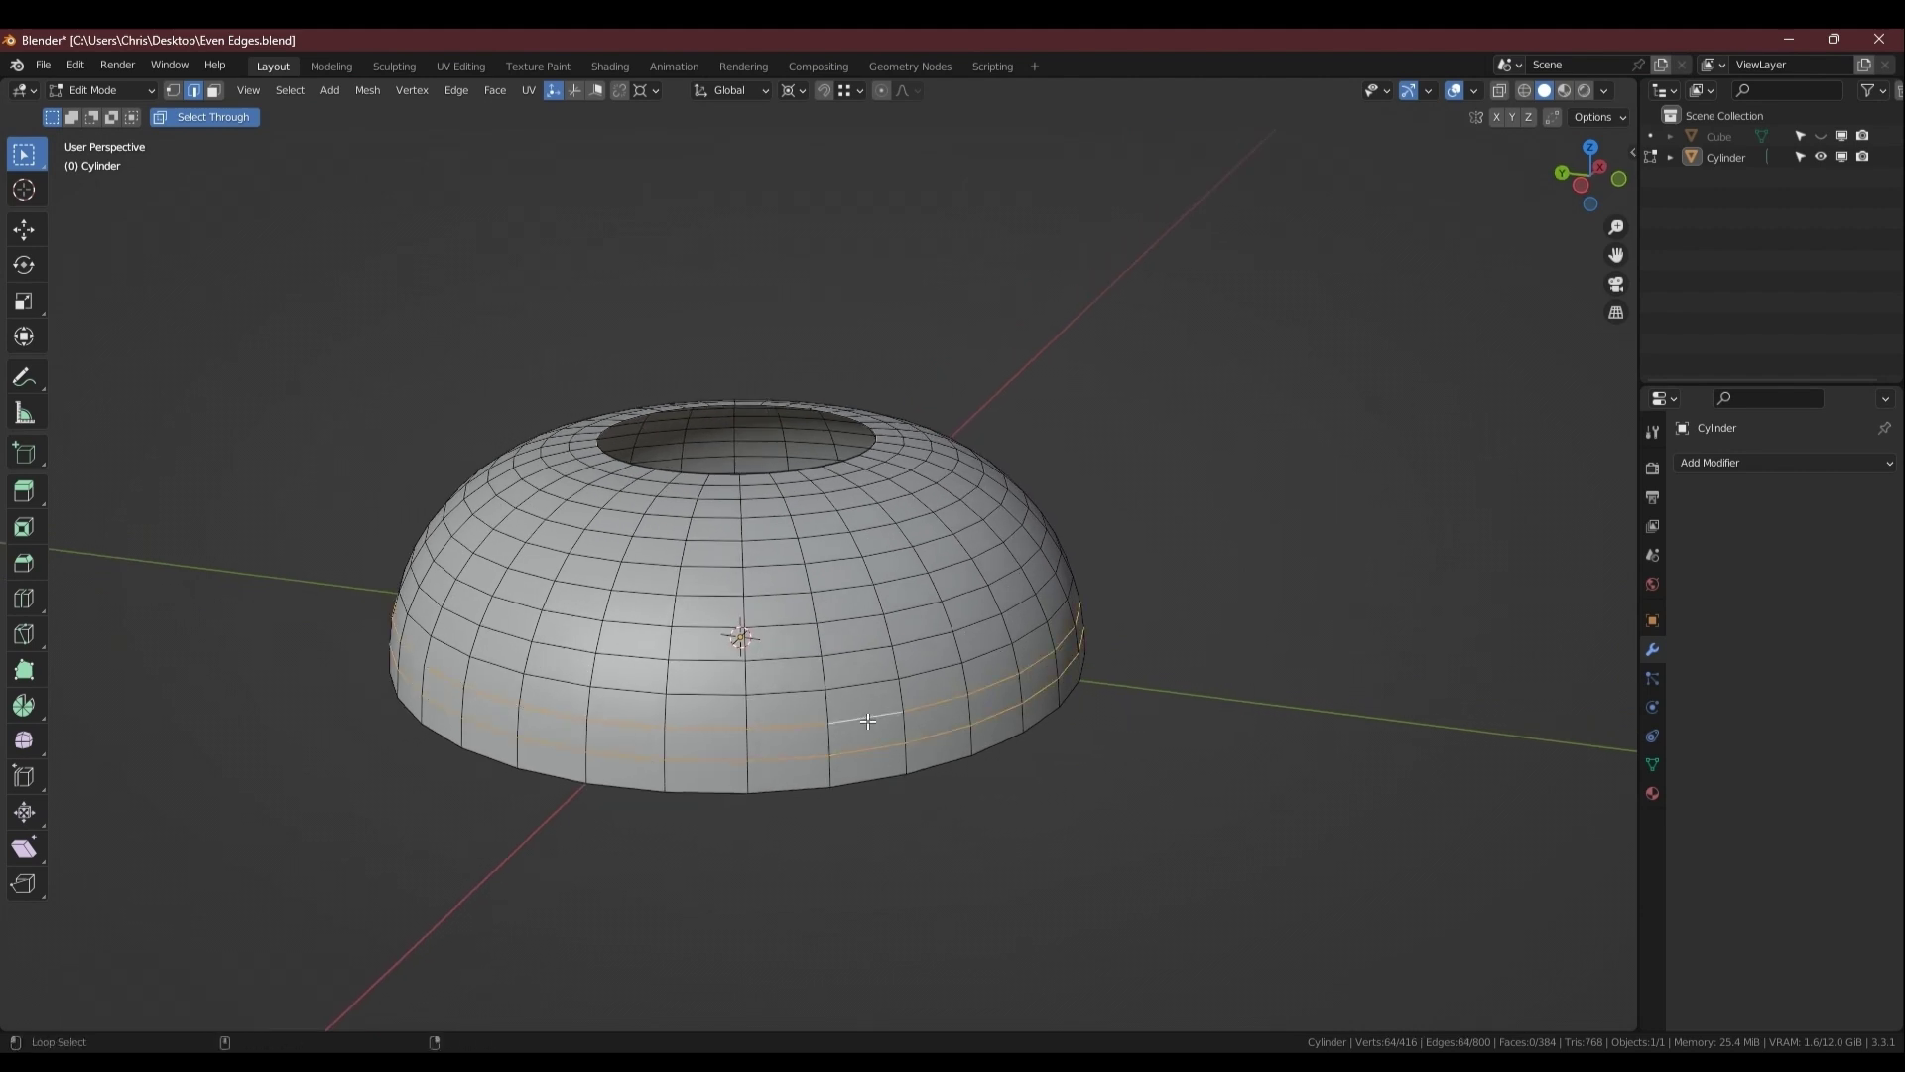
{"action": "left_click", "coordinate": [850, 635], "text": "alt+shift"}
{"action": "left_click", "coordinate": [825, 545], "text": "alt+shift"}
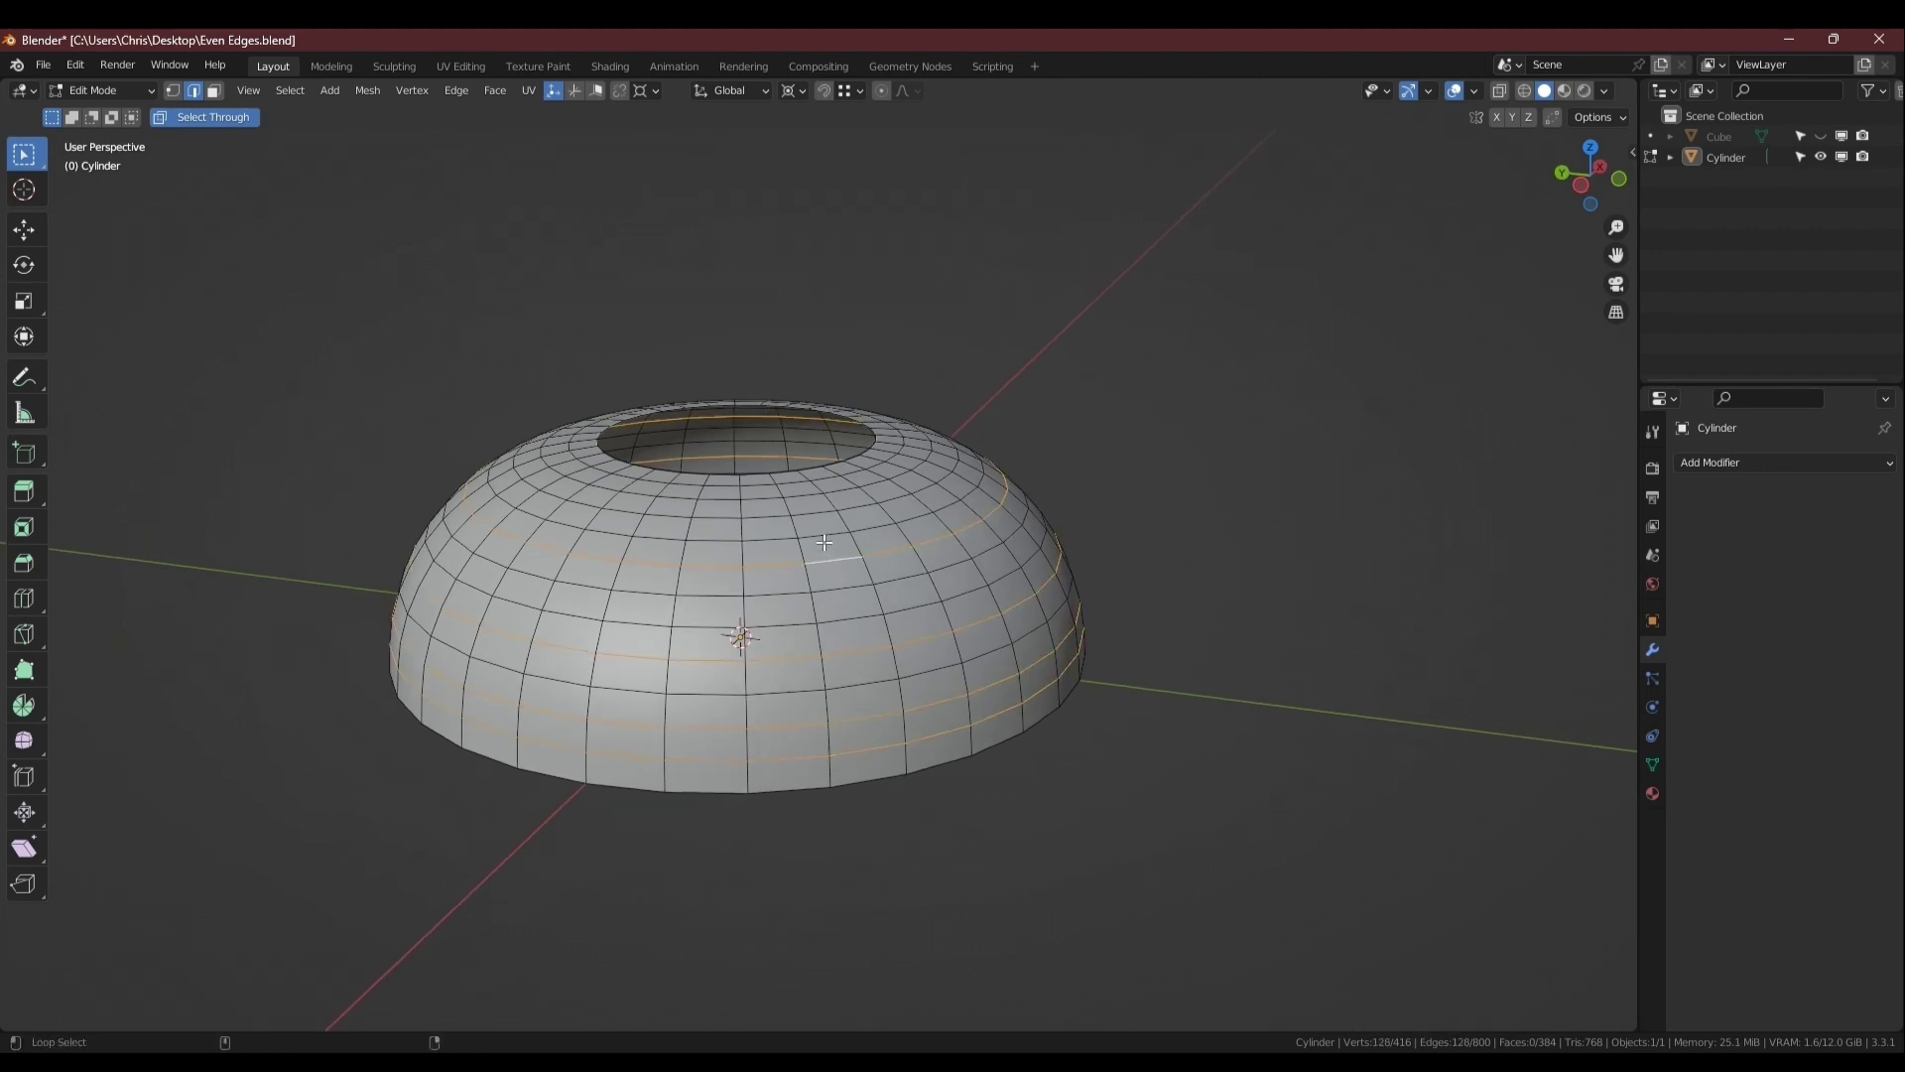
{"action": "left_click", "coordinate": [794, 479], "text": "alt+shift"}
{"action": "left_click", "coordinate": [800, 490], "text": "alt+shift"}
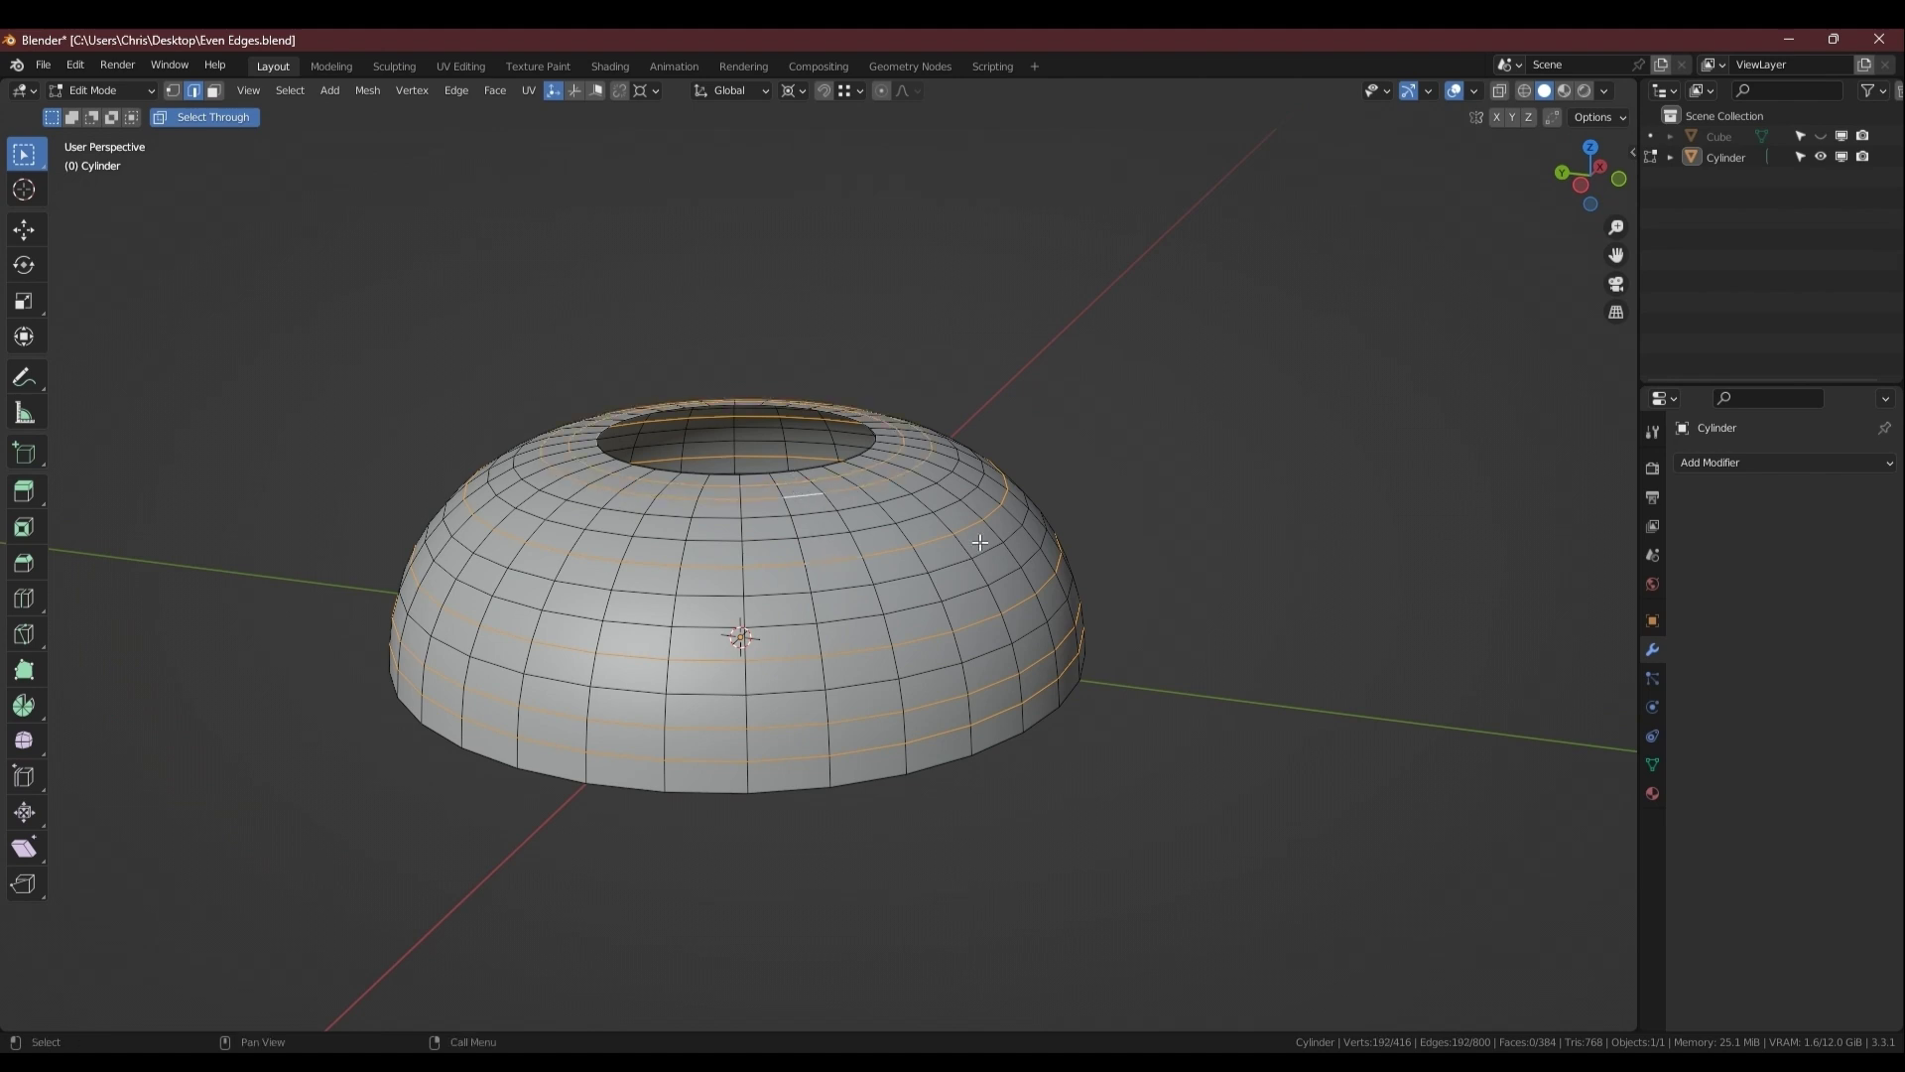
{"action": "key", "text": "ctrl+x"}
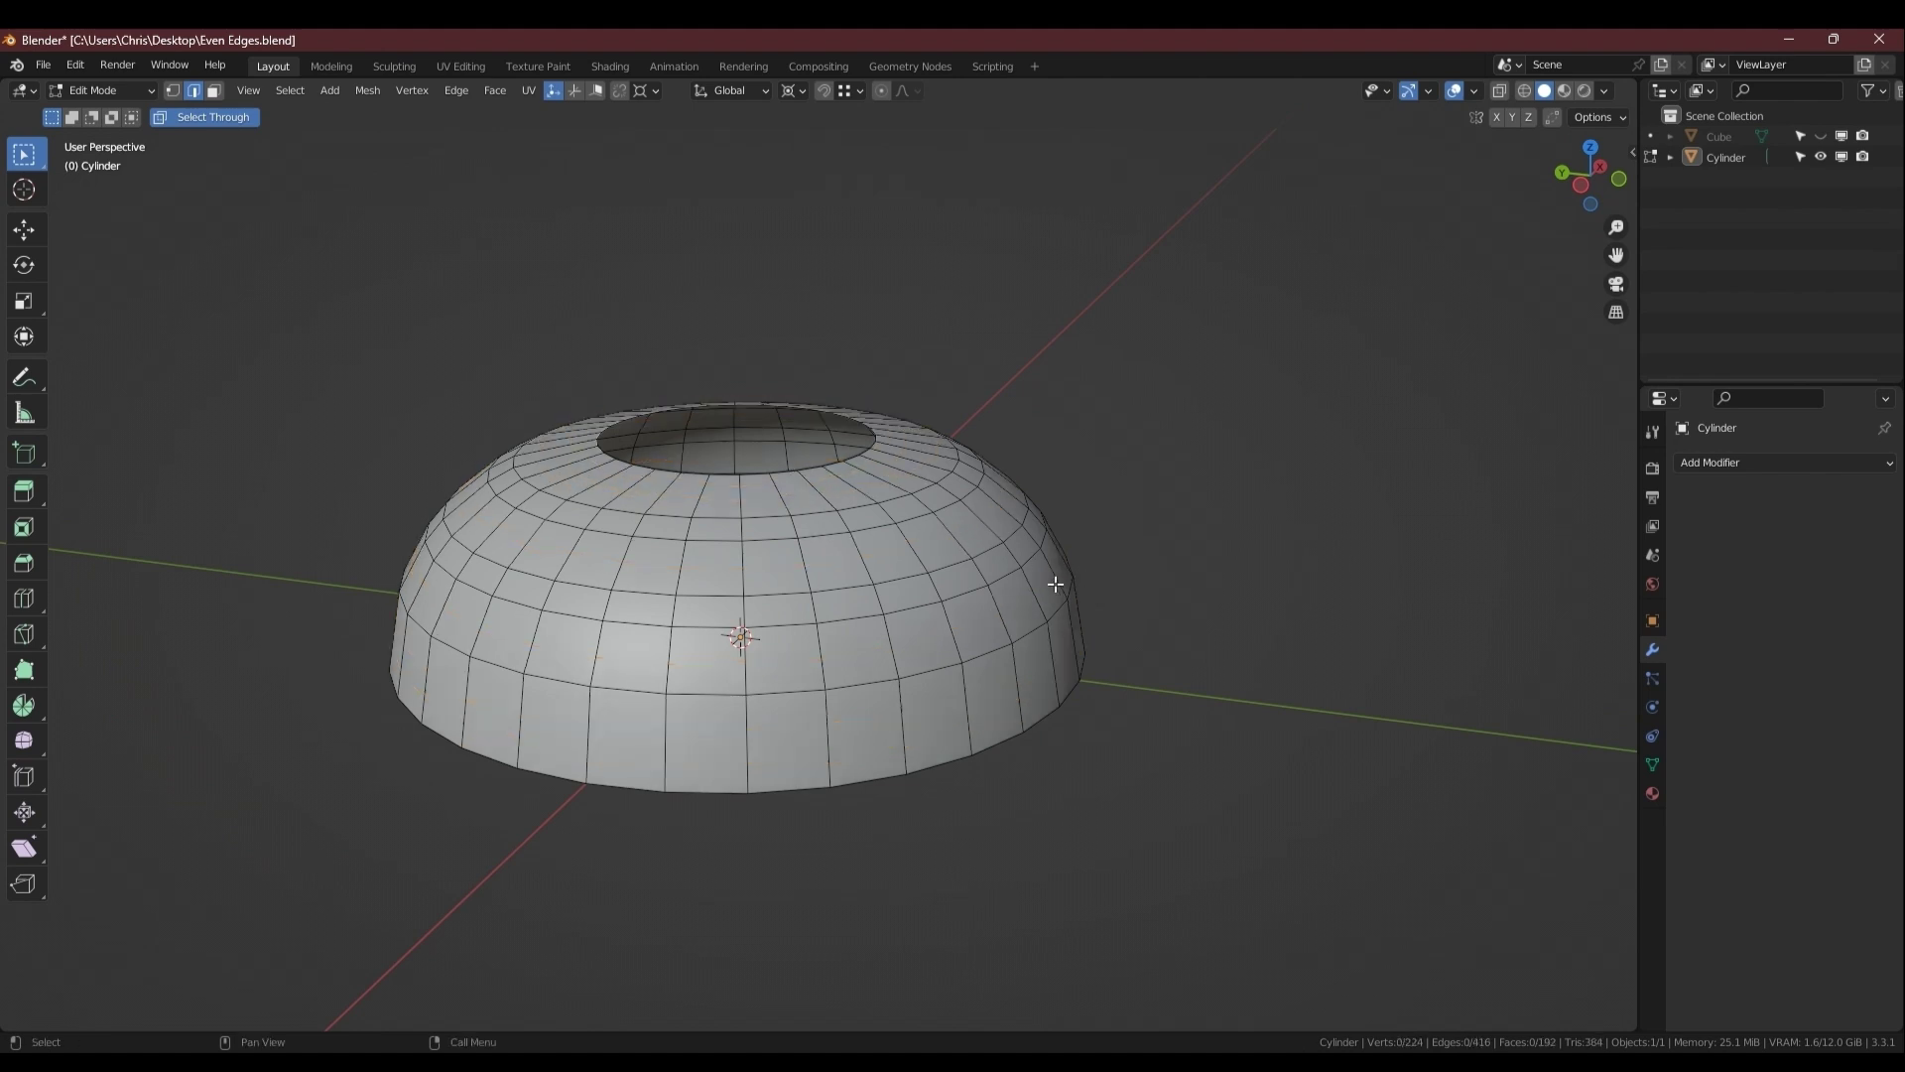
{"action": "middle_click_drag", "start_coordinate": [1055, 584], "coordinate": [935, 614]}
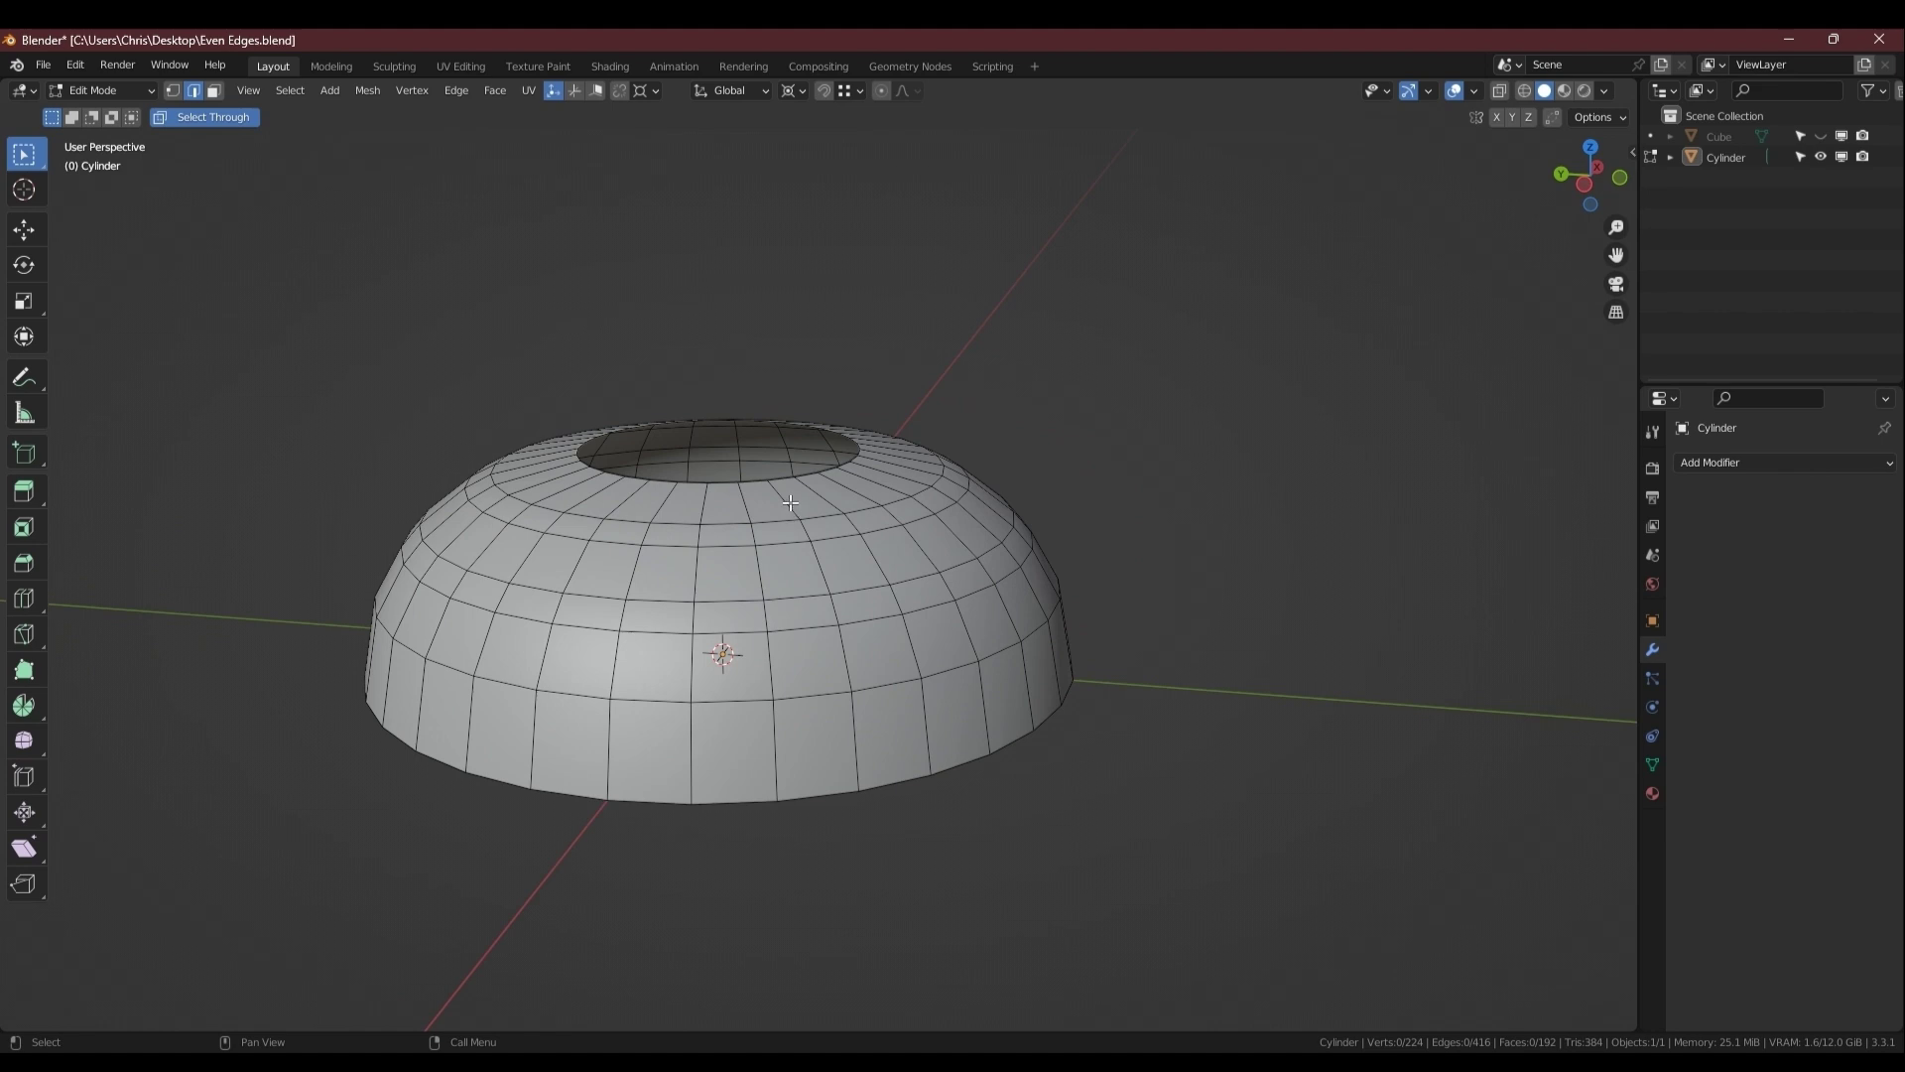
Select a top-to-bottom edge path, extend it with Smart Ring, and apply LoopTools Space.
{"action": "left_click", "coordinate": [859, 727], "text": "ctrl"}
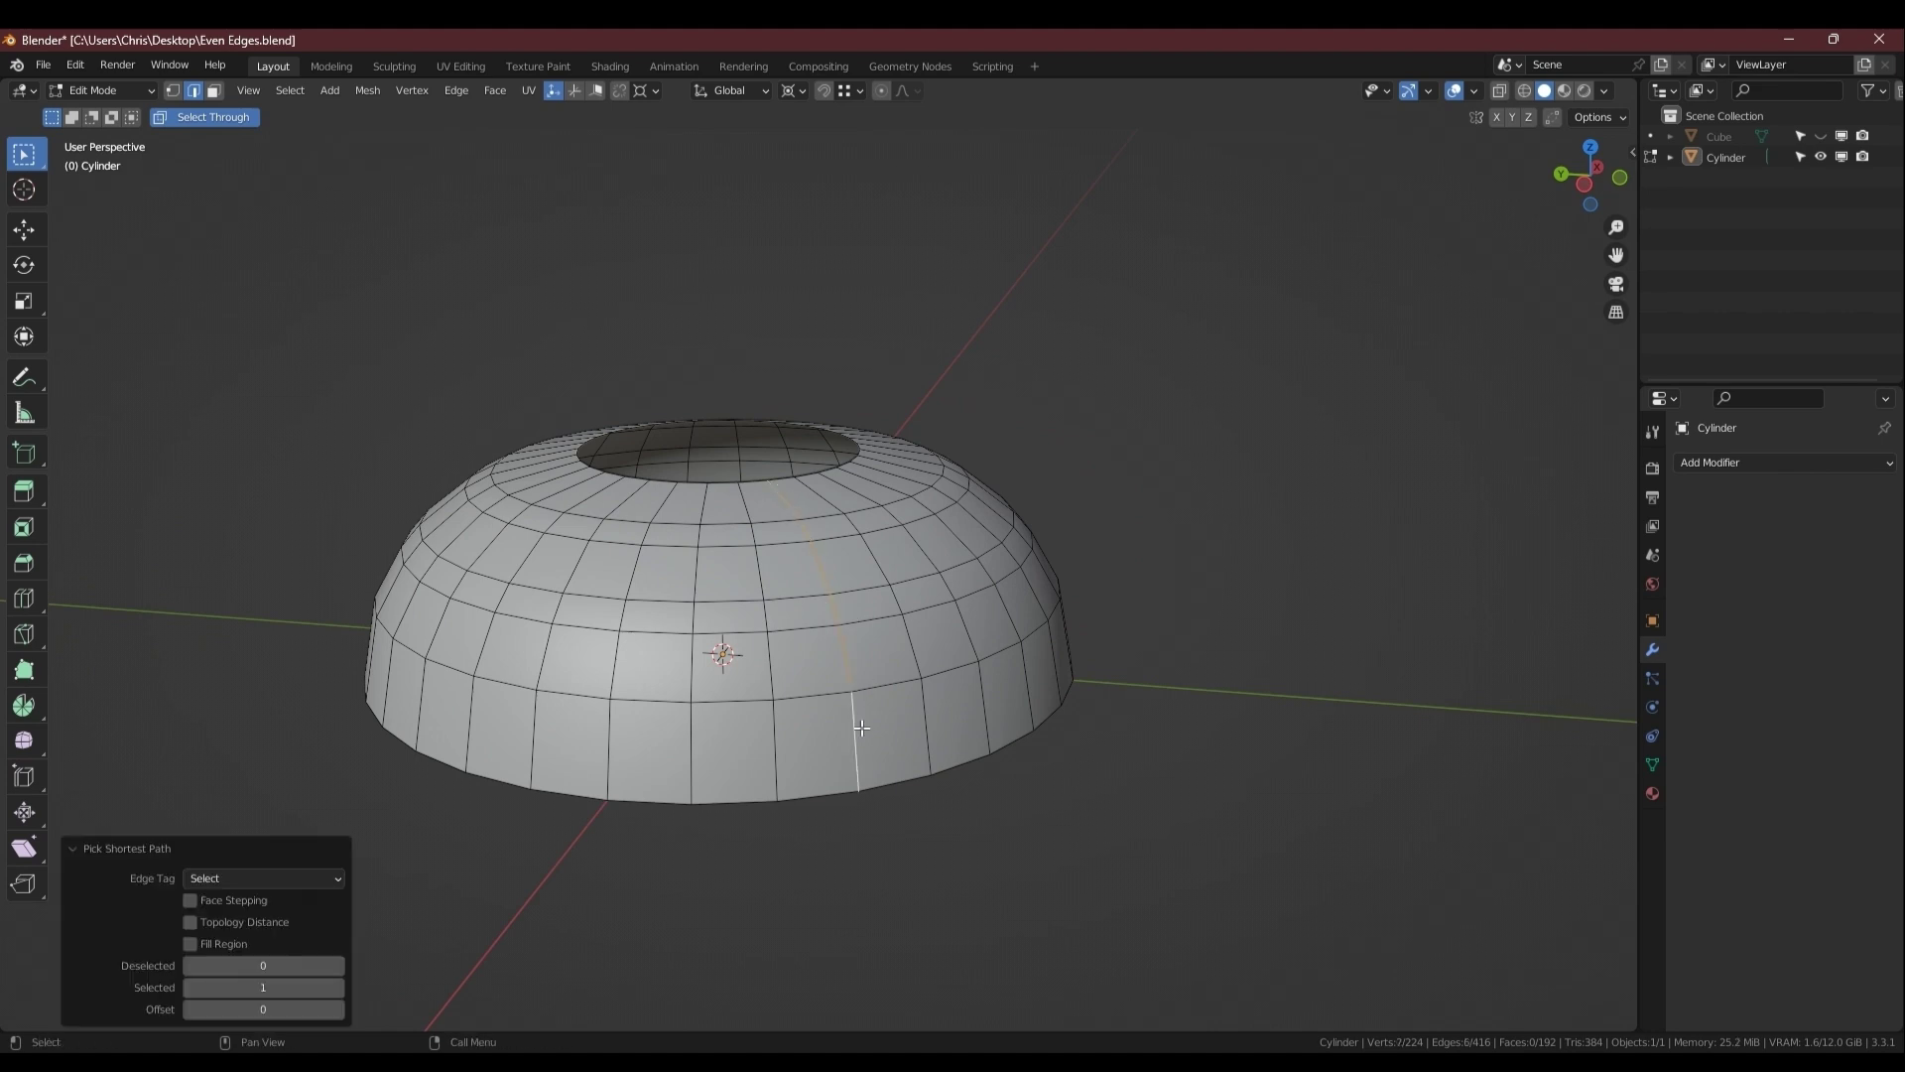
{"action": "key", "text": "n"}
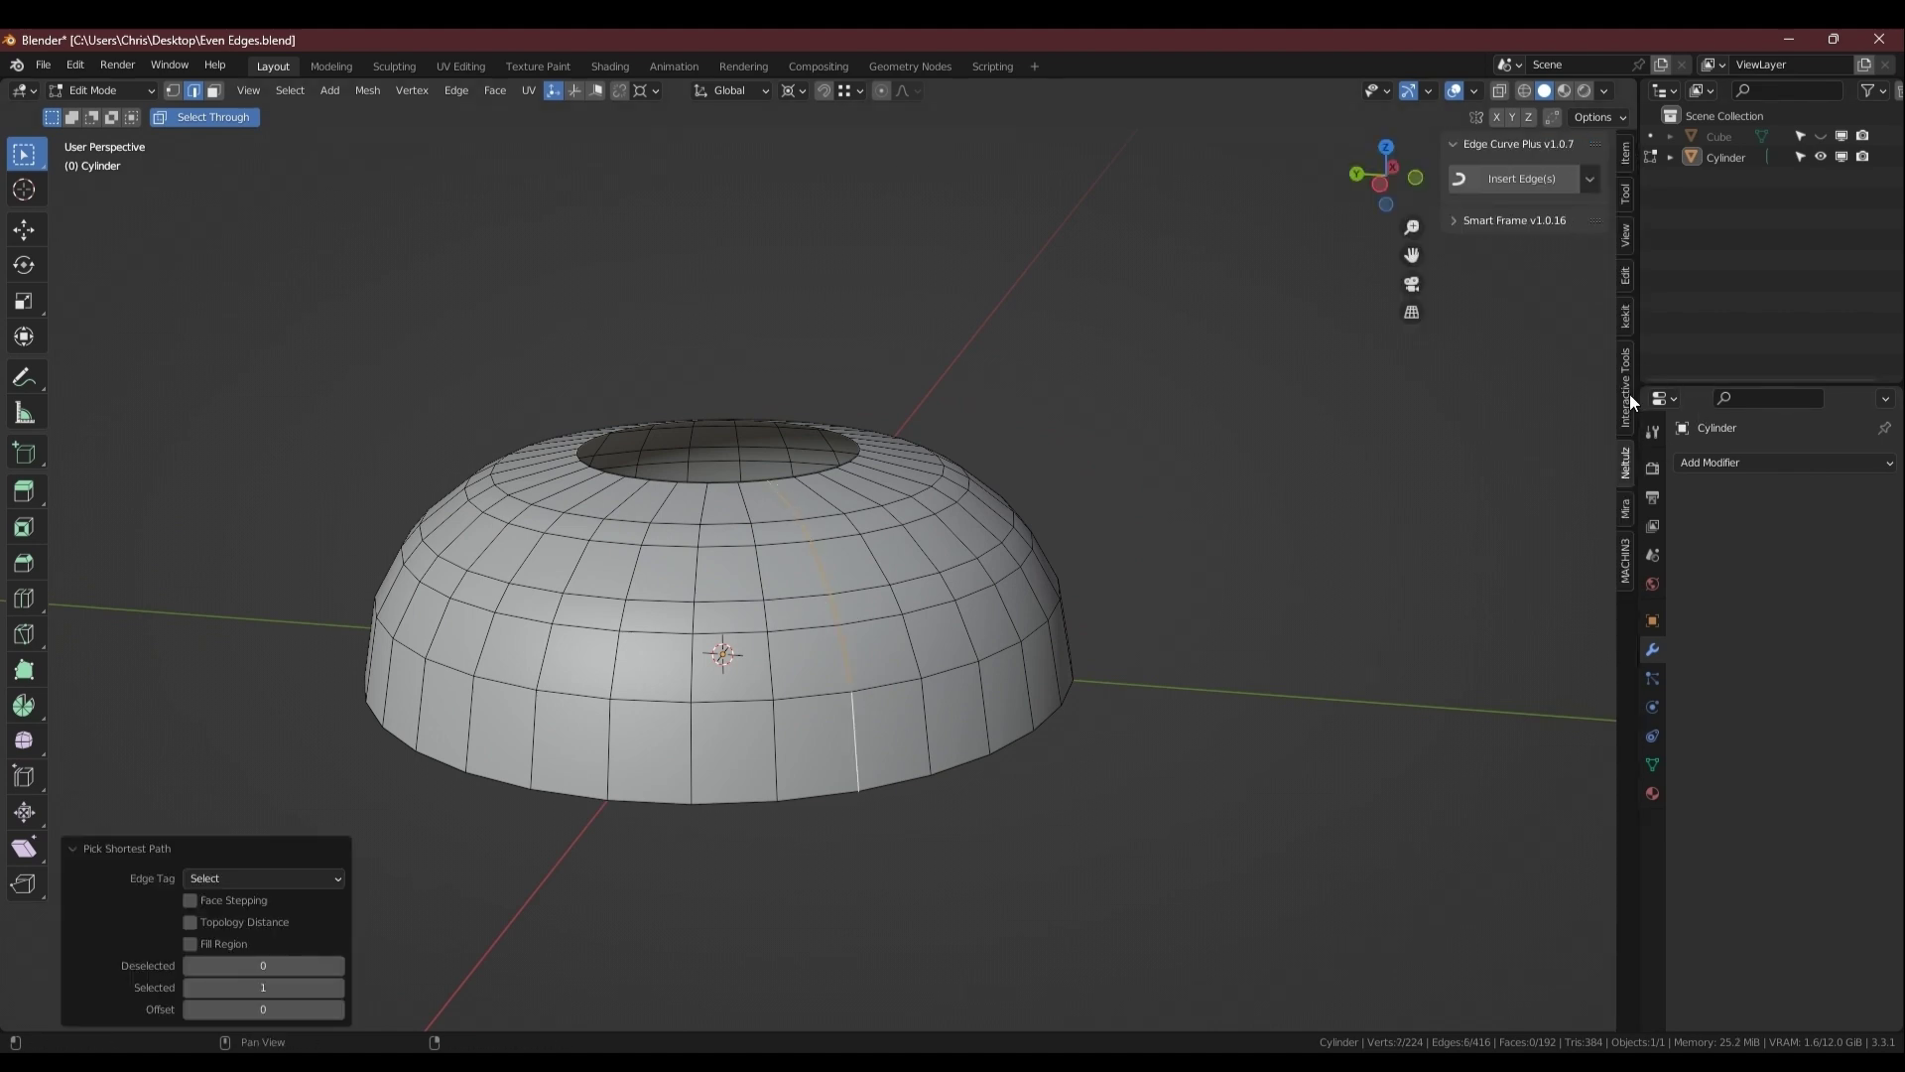
{"action": "left_click", "coordinate": [1629, 395]}
{"action": "left_click", "coordinate": [1553, 324]}
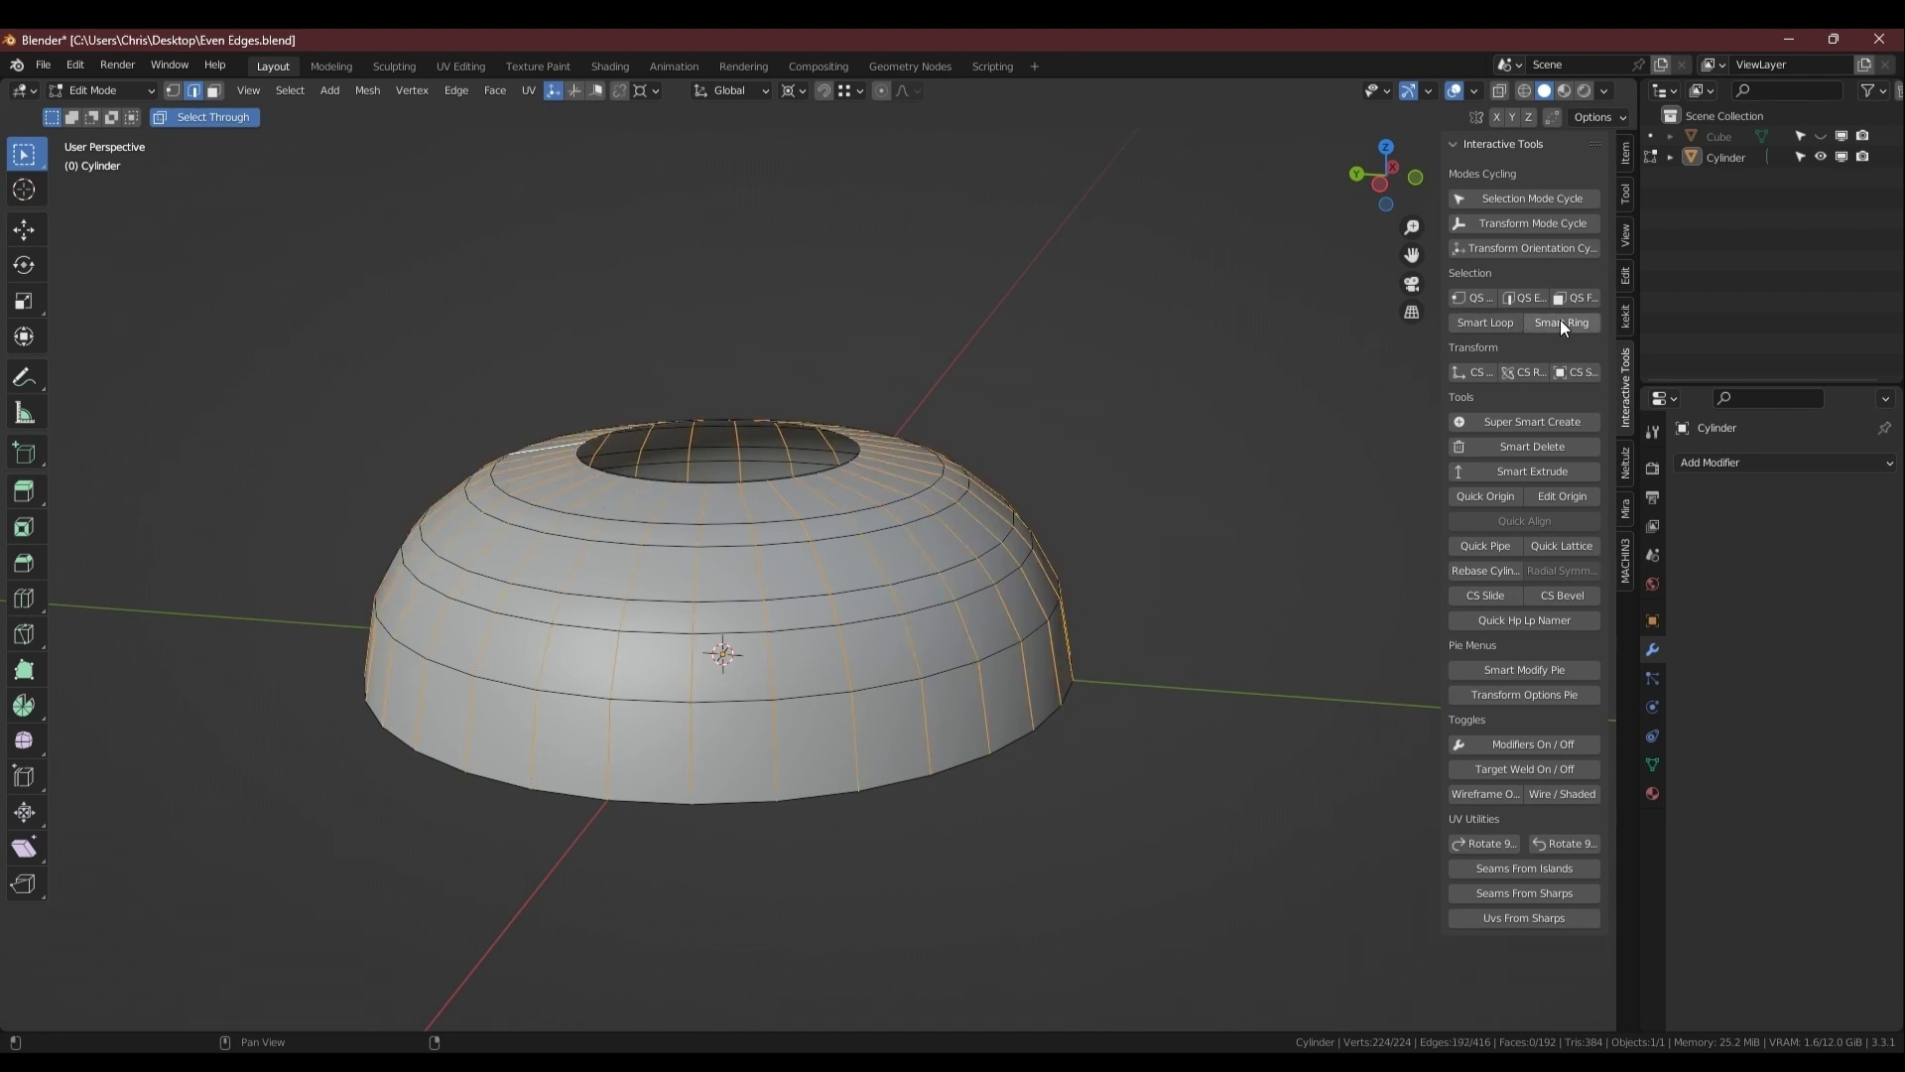
{"action": "left_click", "coordinate": [1625, 276]}
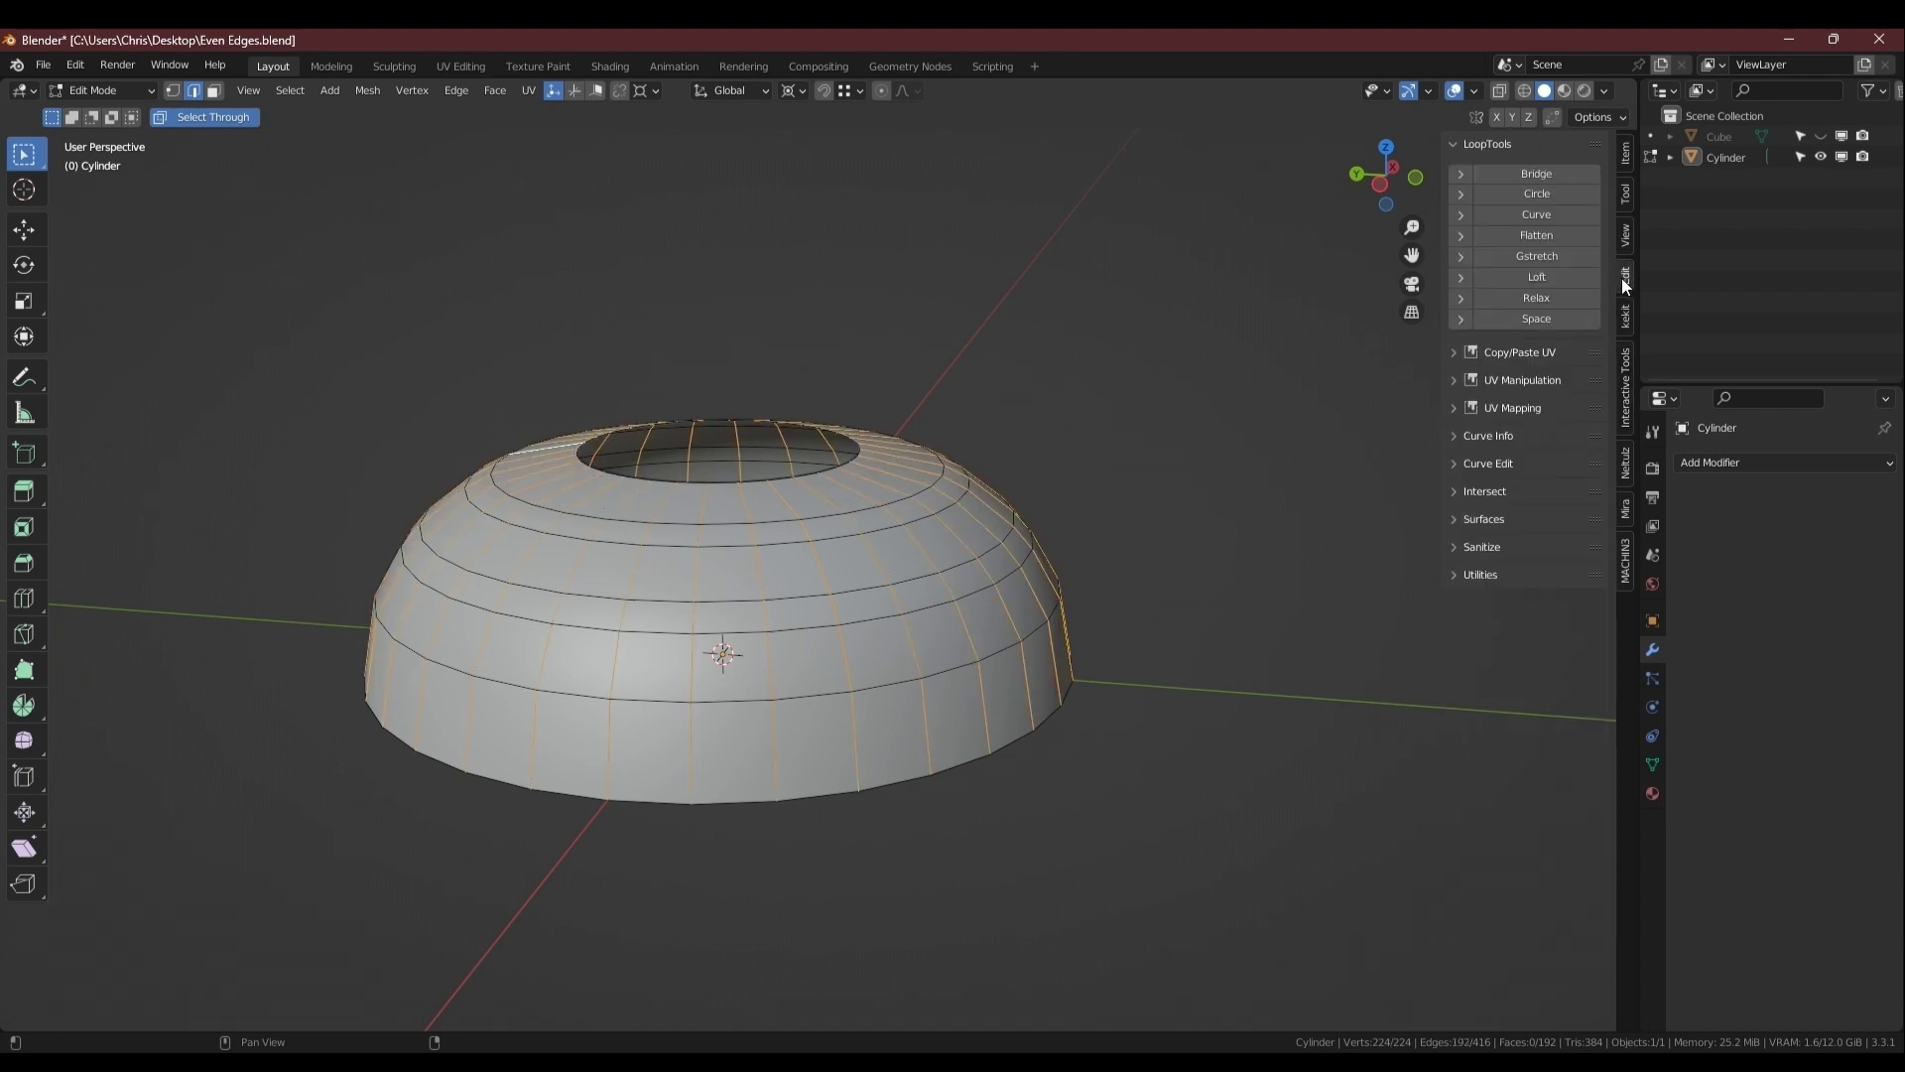
{"action": "left_click", "coordinate": [1553, 320]}
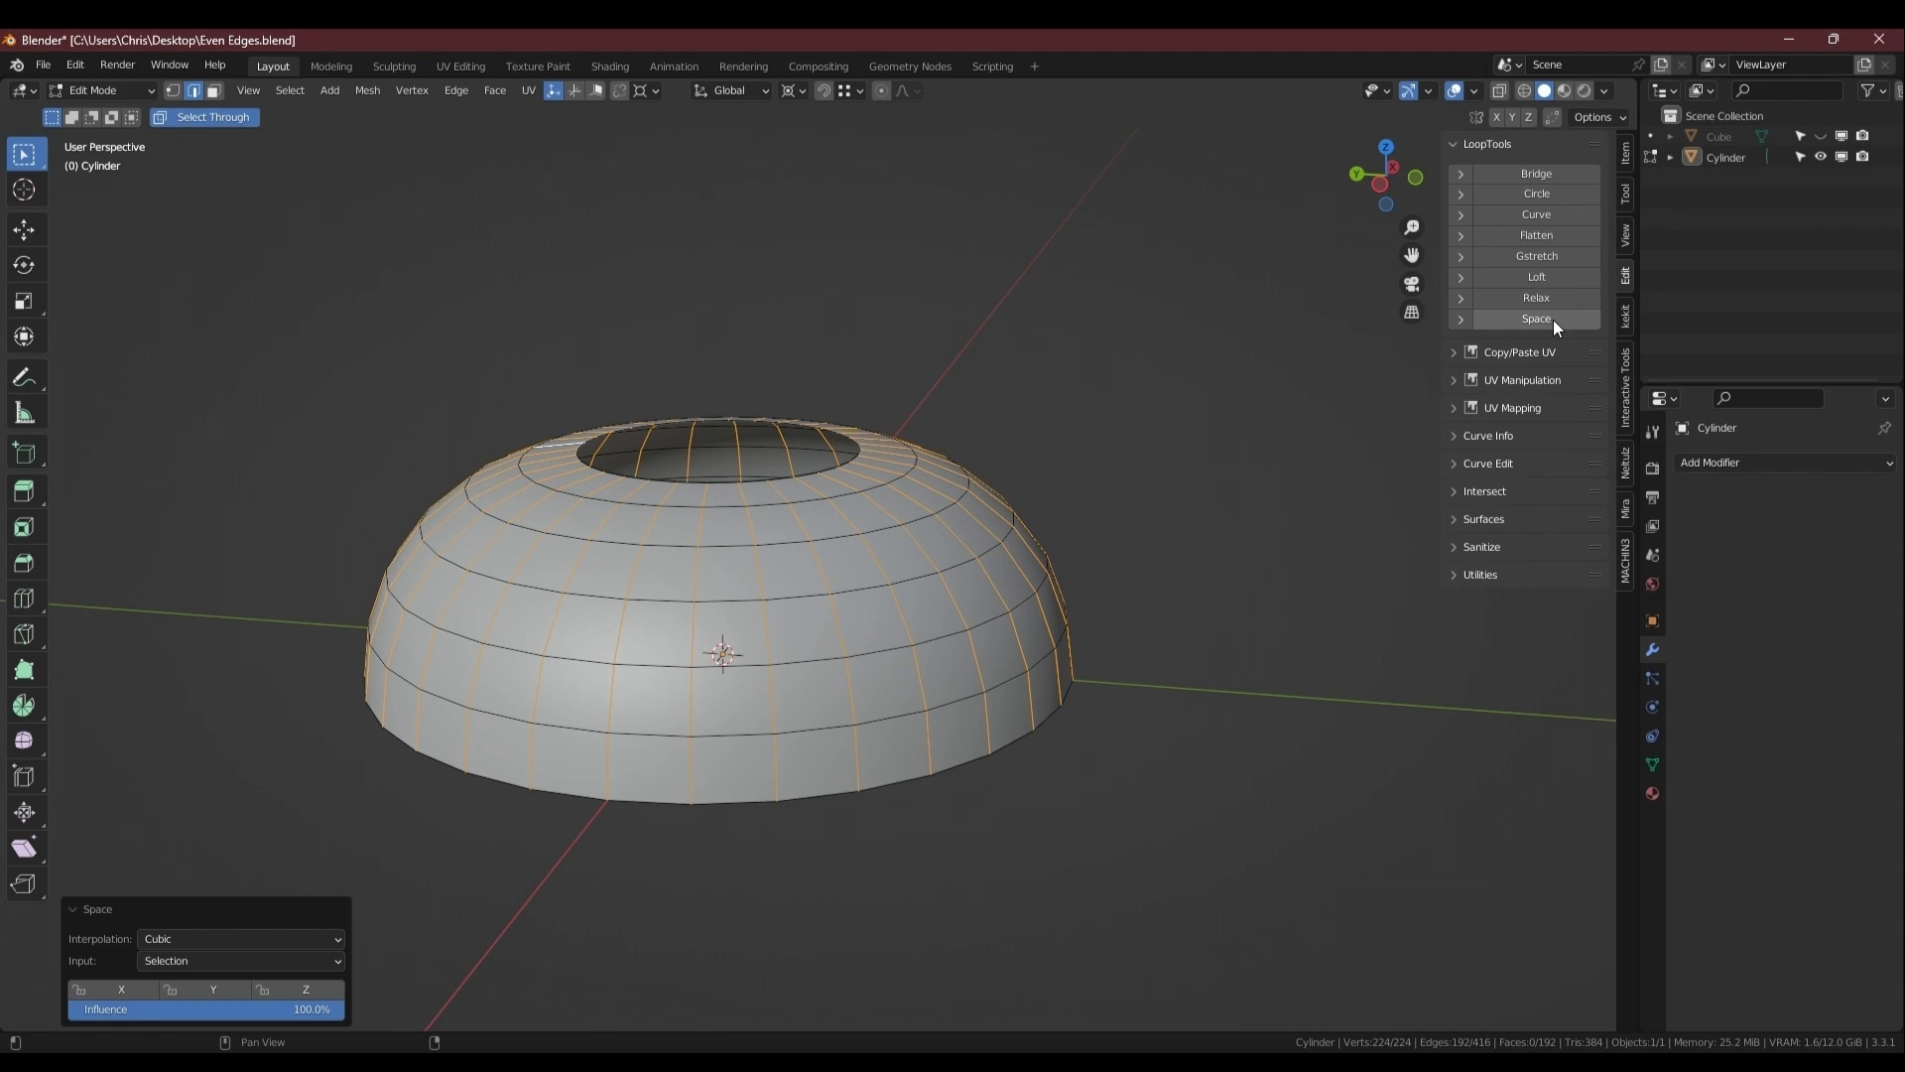